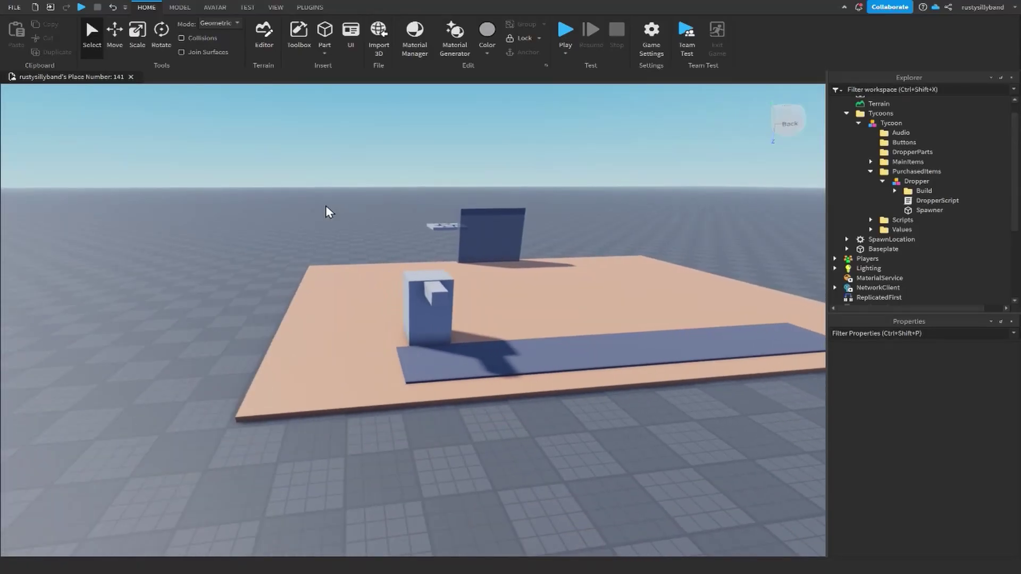
Look over the tycoon base from several sides, including the dropper, the conveyor and the wall behind them
key(a)
right_drag(328, 212, 329, 212)
key(w)
key(d)
key(s)
right_drag(617, 220, 617, 220)
key(a)
right_drag(427, 293, 427, 292)
key(w)
key(w)
right_drag(500, 324, 390, 300)
key(a)
key(d)
key(s)
key(w)
key(d)
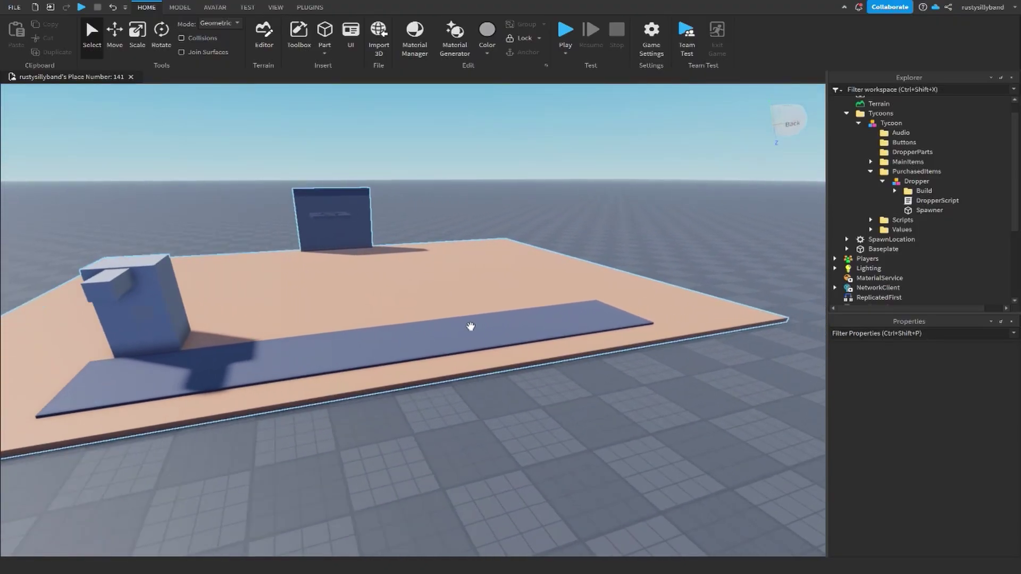
right_drag(568, 305, 568, 305)
key(s)
key(a)
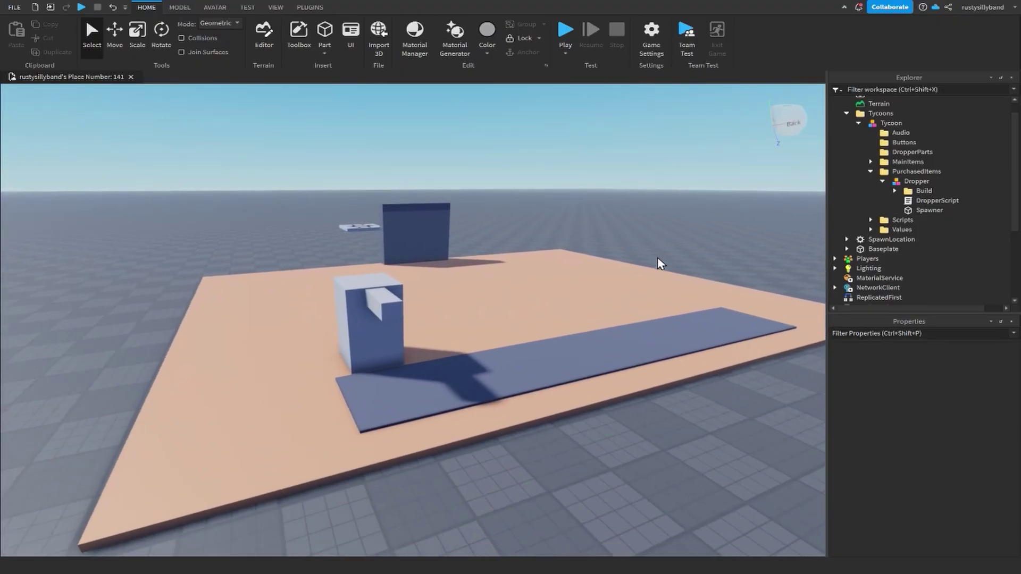
right_drag(661, 264, 661, 264)
key(d)
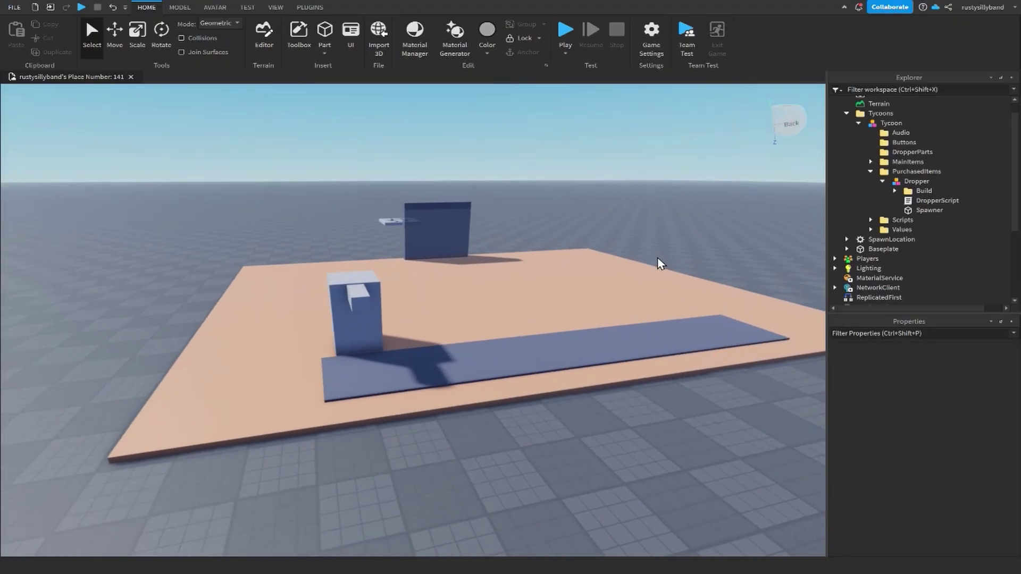
key(a)
key(d)
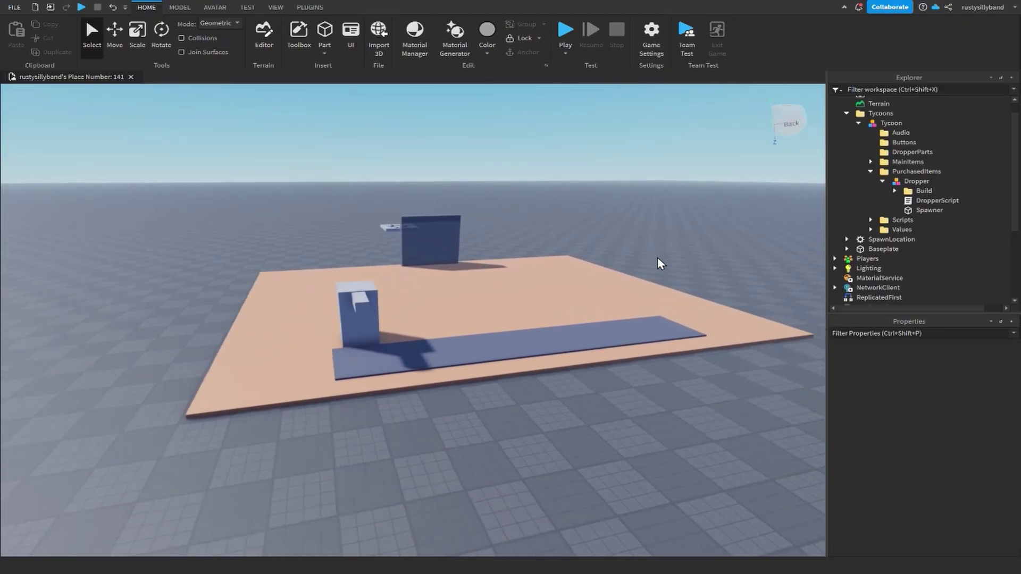
key(w)
right_drag(597, 236, 596, 235)
key(d)
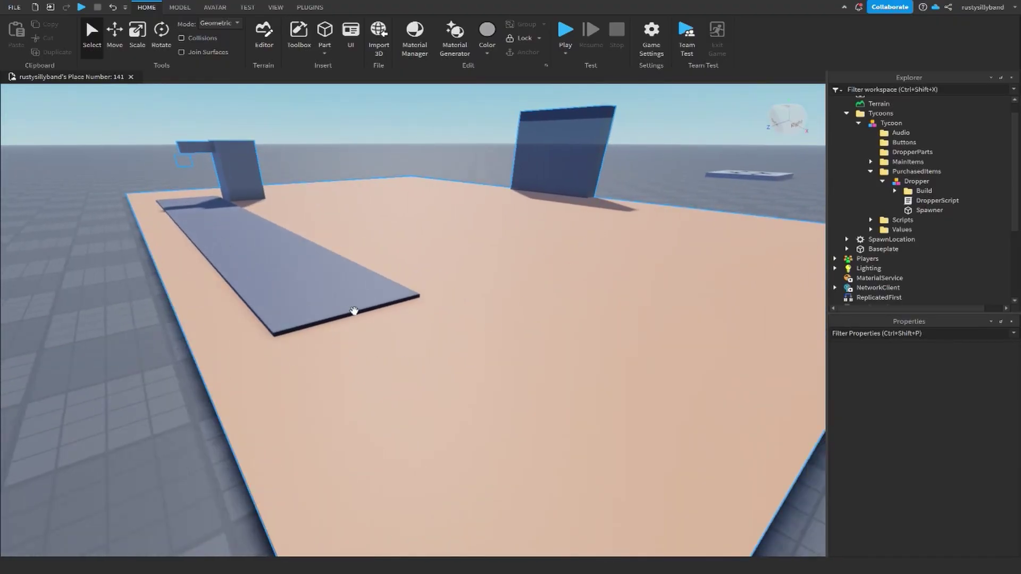
key(d)
right_drag(422, 335, 378, 343)
key(s)
key(w)
key(a)
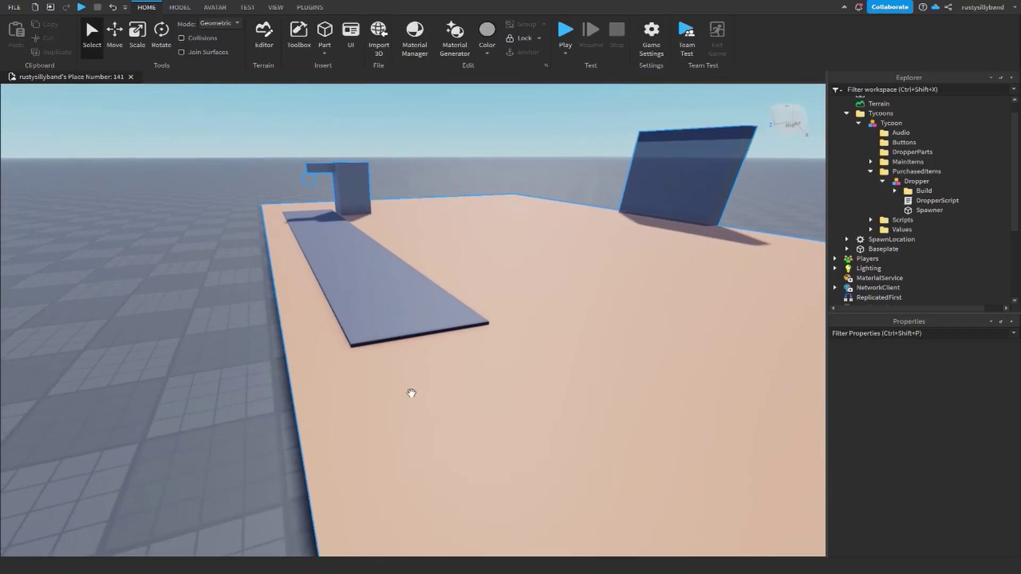
right_drag(434, 377, 461, 356)
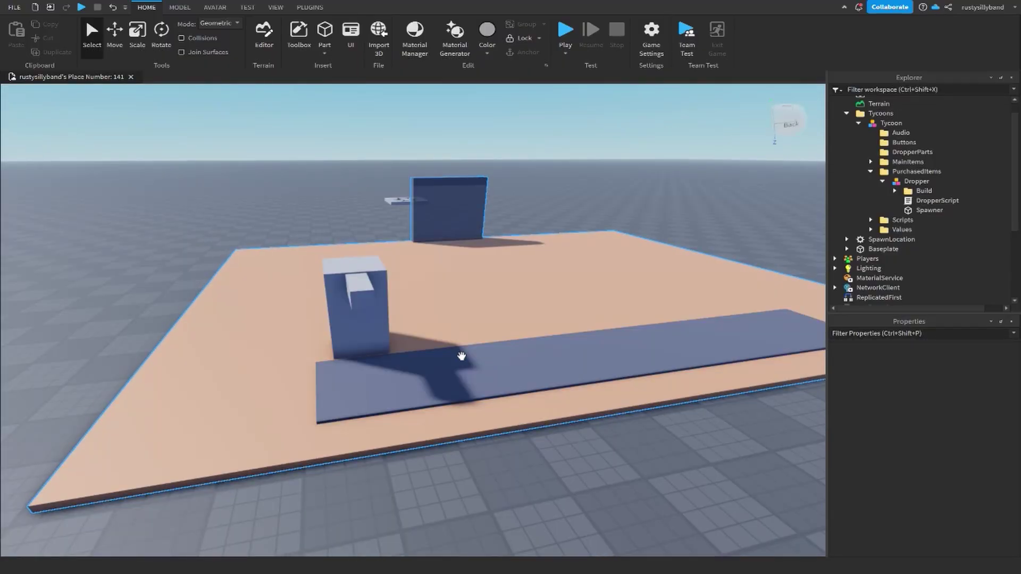
Insert a new part on the tycoon platform, in the open area behind the dropper
right_drag(479, 260, 397, 275)
key(d)
key(w)
key(w)
key(d)
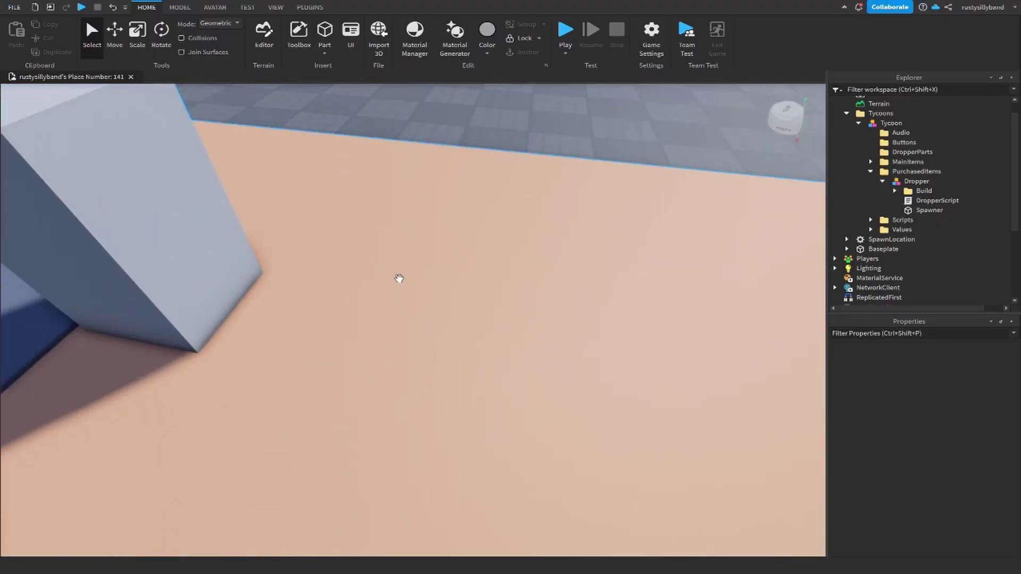
click(325, 36)
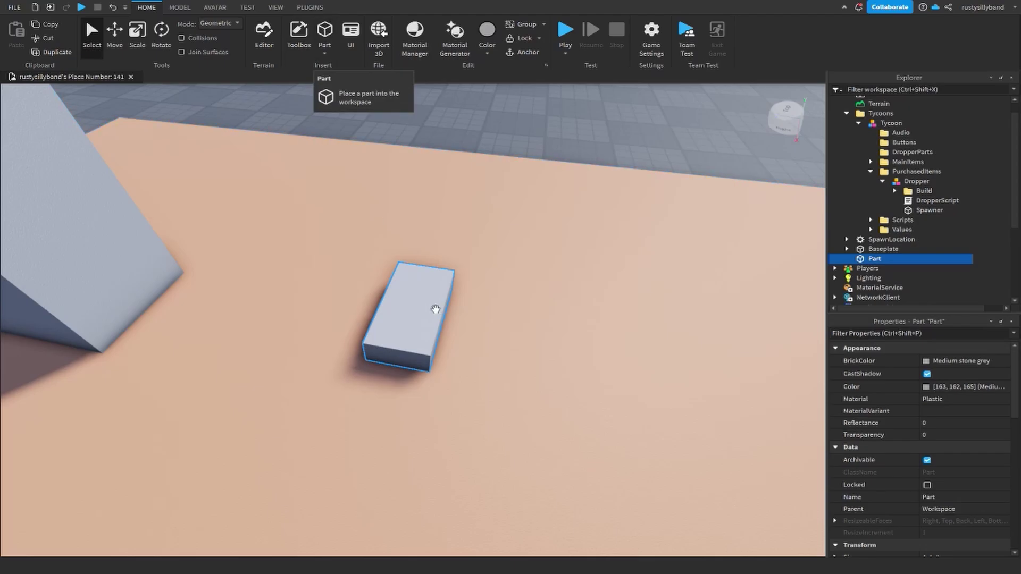
Scale the new part down along its long side to make it a thin slab
scroll(434, 307, down, 4)
key(d)
right_drag(475, 278, 414, 280)
scroll(411, 288, up, 5)
key(ctrl+3)
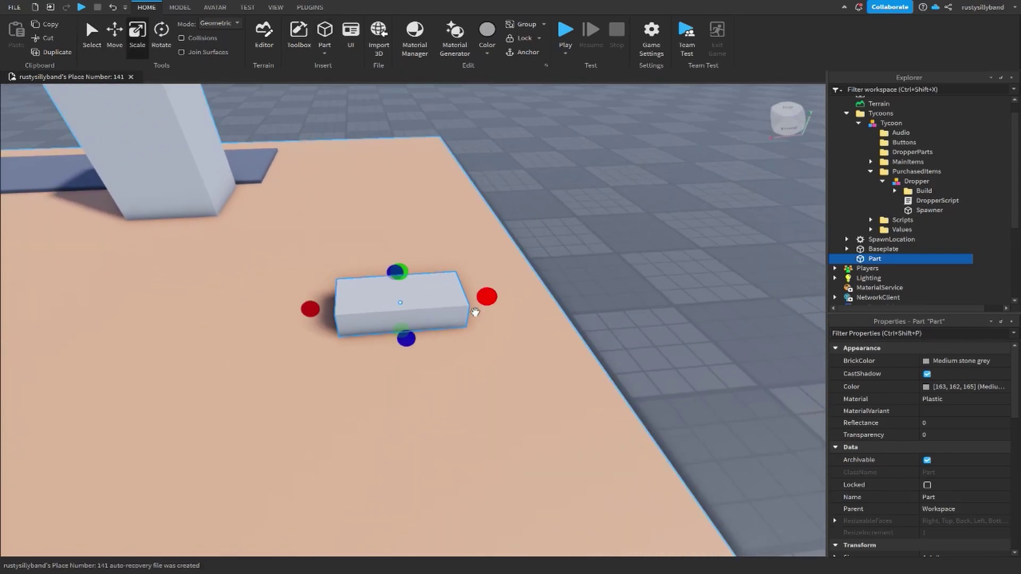
right_drag(477, 314, 475, 311)
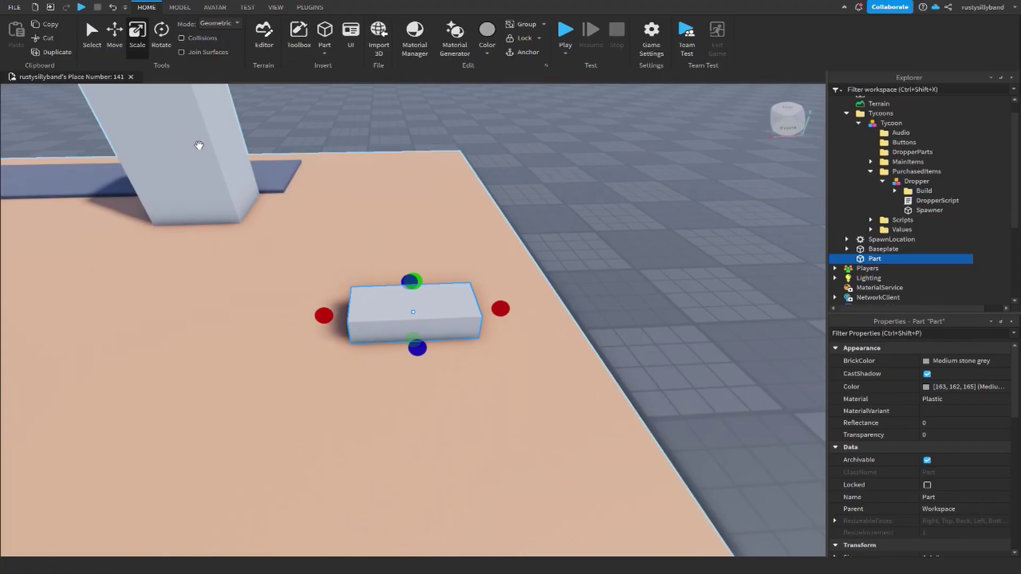
click(136, 52)
click(136, 52)
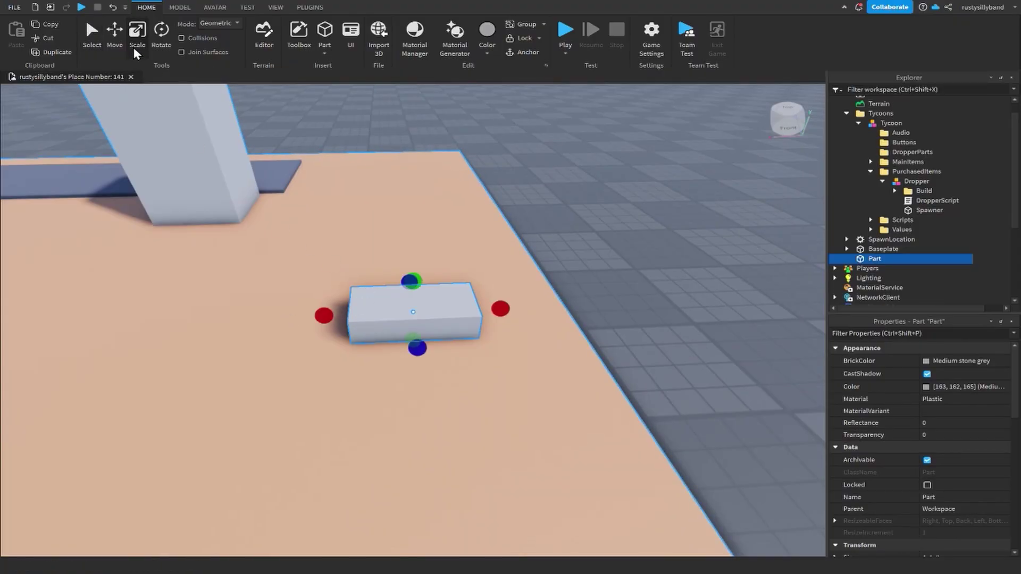
drag(500, 309, 367, 314)
Widen the thin part and raise its height to form an upright rectangular panel near the platform's edge
key(d)
key(a)
right_drag(367, 314, 393, 326)
drag(392, 325, 543, 355)
drag(387, 307, 388, 305)
right_drag(389, 305, 388, 275)
key(s)
drag(388, 305, 393, 268)
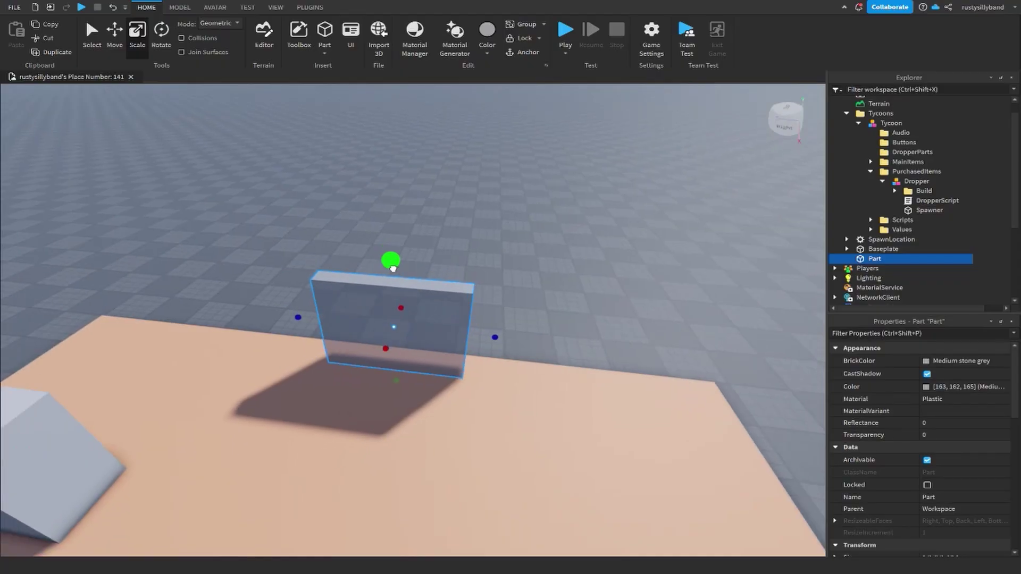
Turn off CastShadow for the upright panel
key(w)
right_drag(541, 308, 465, 335)
key(s)
key(a)
right_drag(529, 333, 469, 324)
key(w)
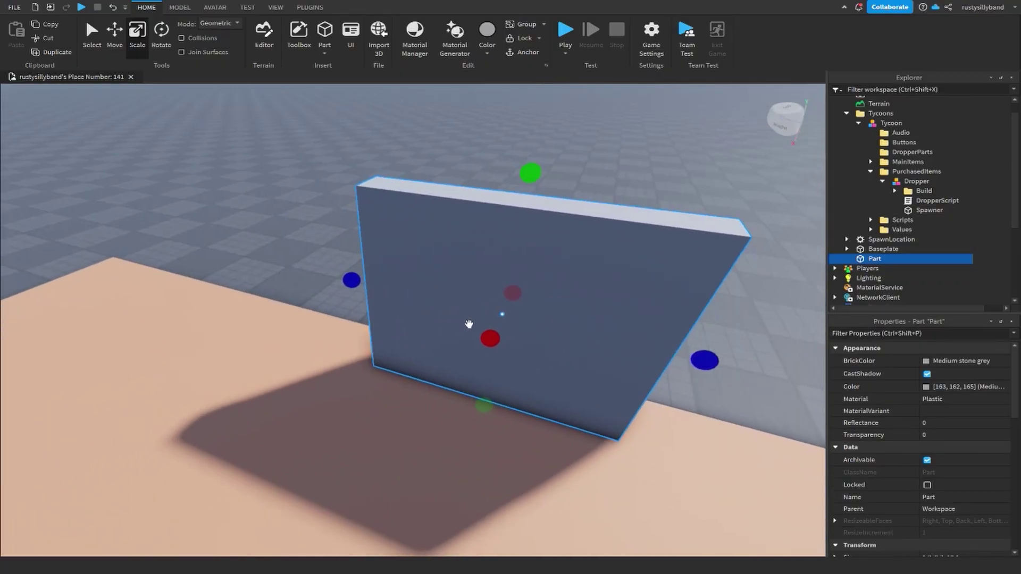
scroll(511, 326, down, 3)
scroll(511, 337, up, 3)
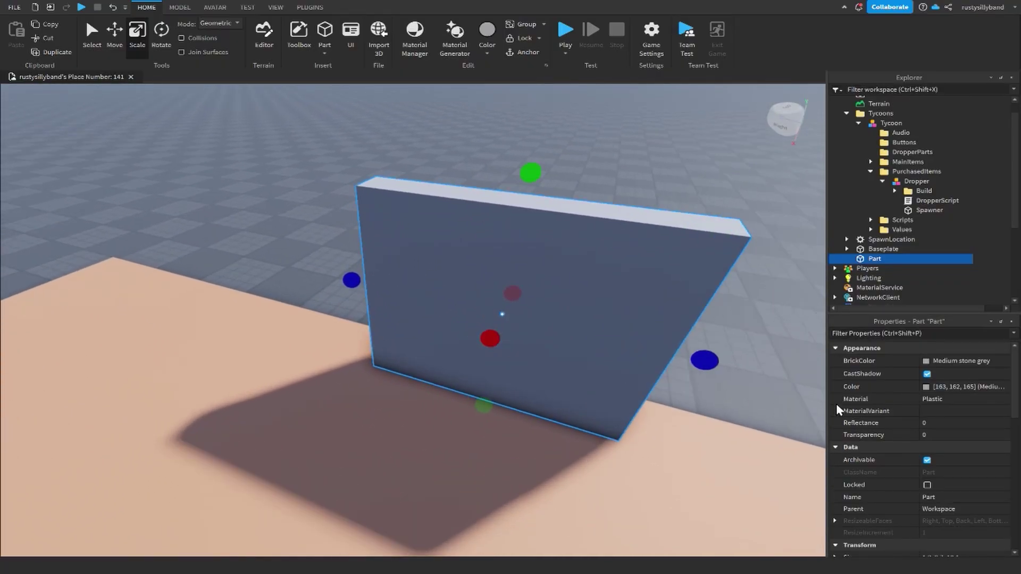
click(927, 375)
mouse_move(486, 369)
right_down()
mouse_move(526, 374)
mouse_move(440, 373)
mouse_move(503, 378)
right_up()
key(d)
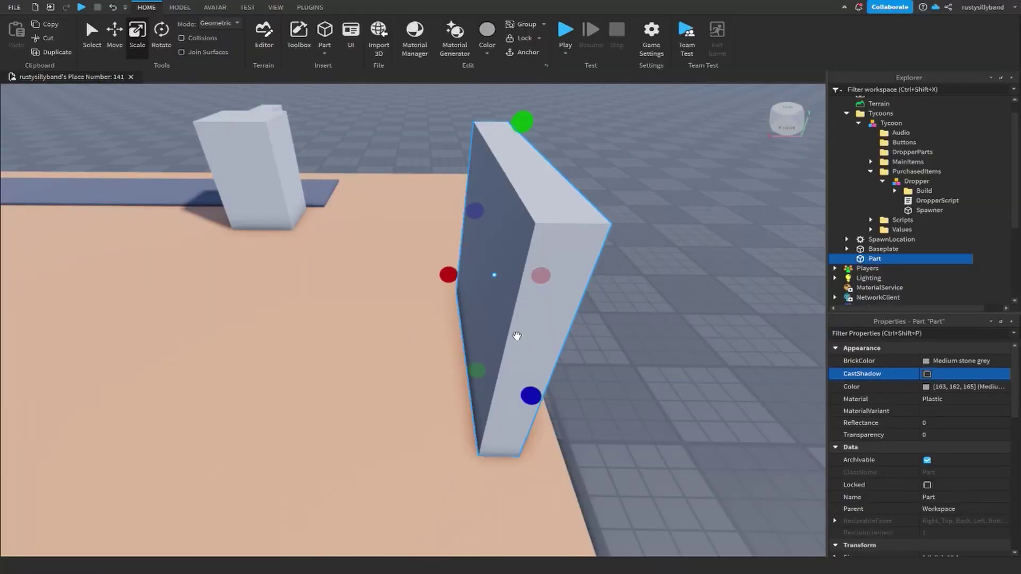
right_drag(517, 336, 448, 324)
right_drag(626, 326, 561, 267)
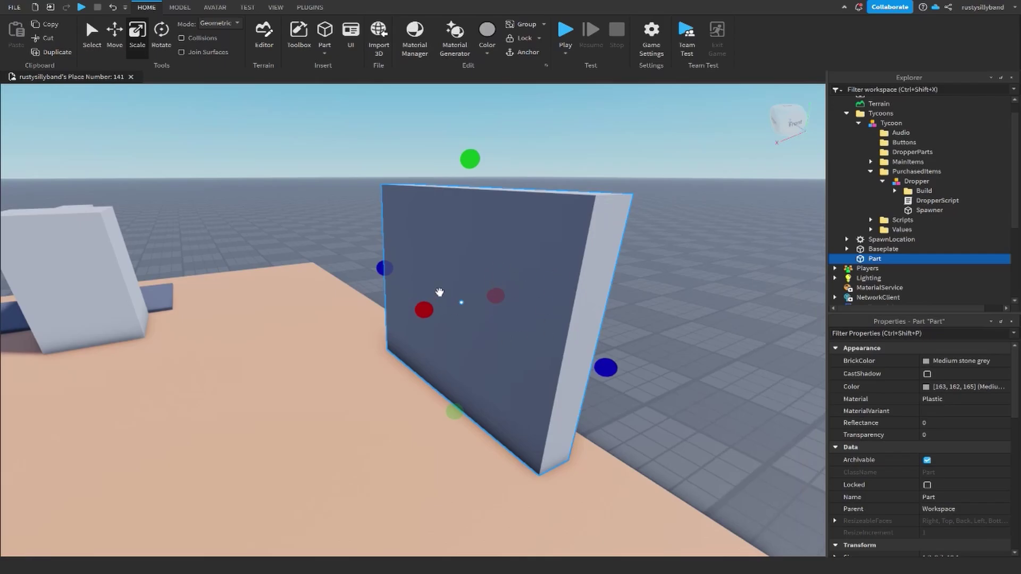
right_drag(645, 326, 612, 325)
click(927, 362)
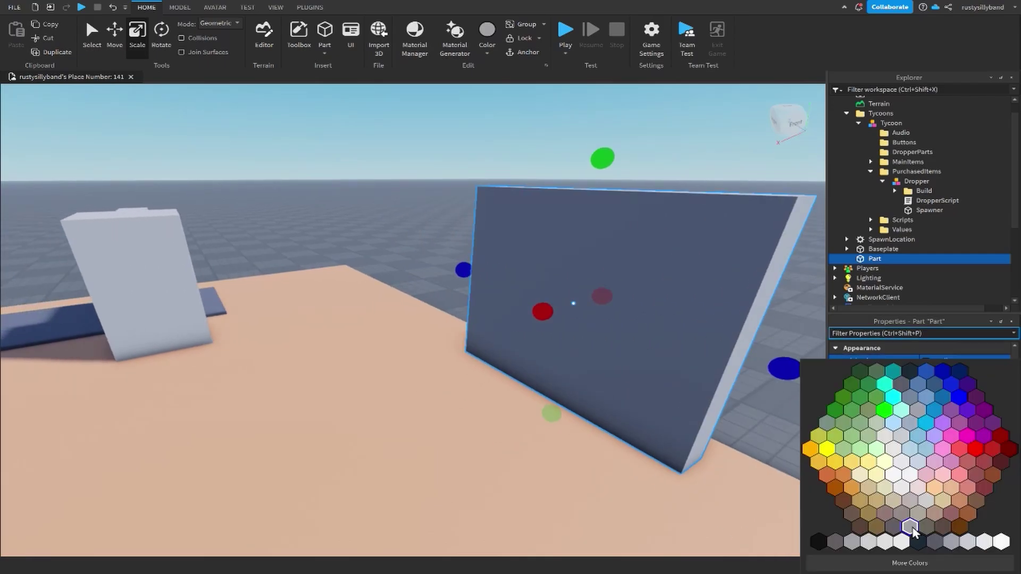
right_drag(686, 323, 696, 325)
click(692, 325)
click(550, 315)
click(658, 358)
right_drag(659, 360, 653, 355)
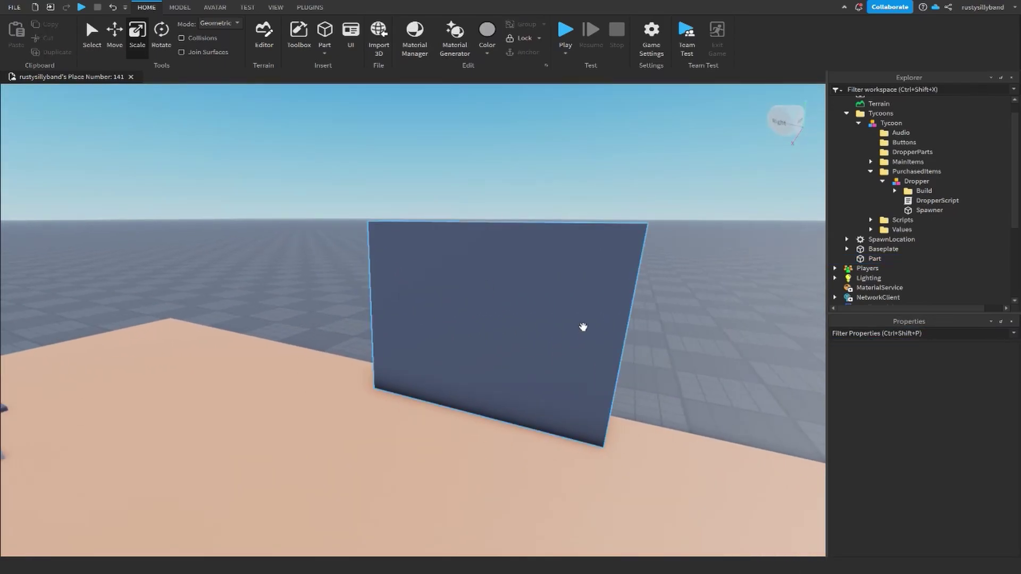
Duplicate the upright panel and reduce the copy's height to a low horizontal strip
click(583, 326)
right_drag(587, 326, 592, 325)
right_drag(630, 293, 601, 292)
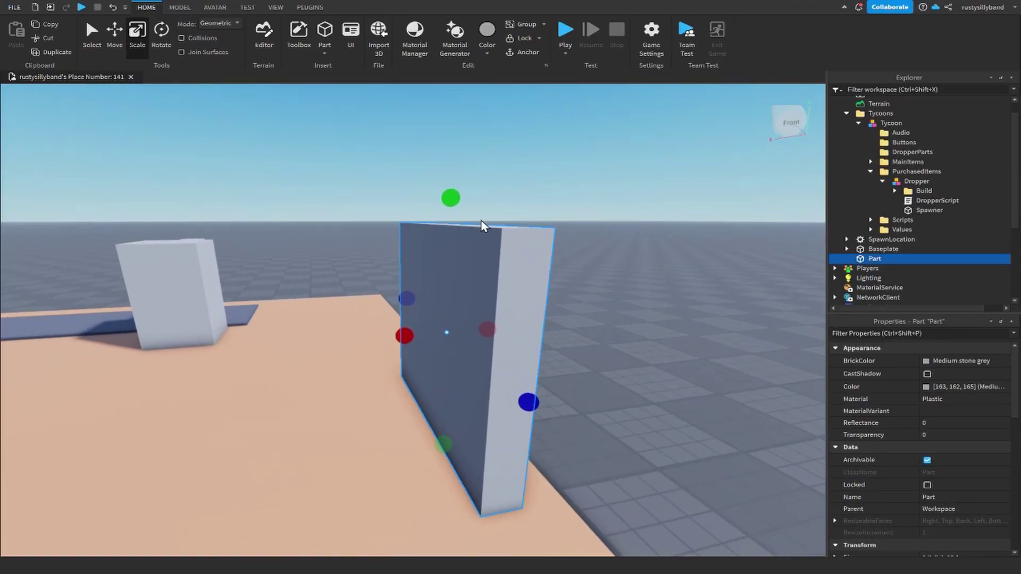
key(ctrl+d)
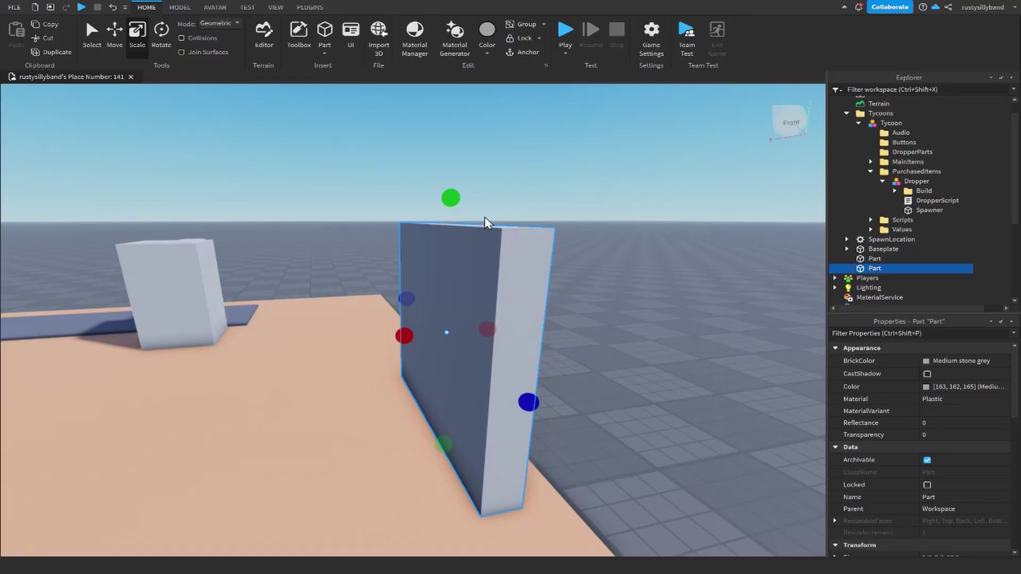
right_drag(638, 291, 638, 292)
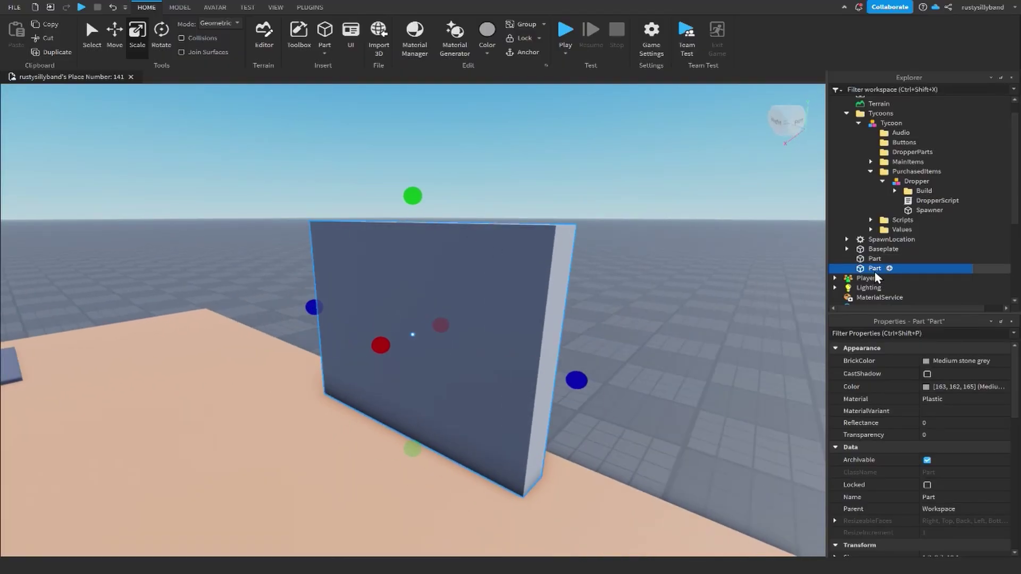
right_drag(677, 247, 677, 247)
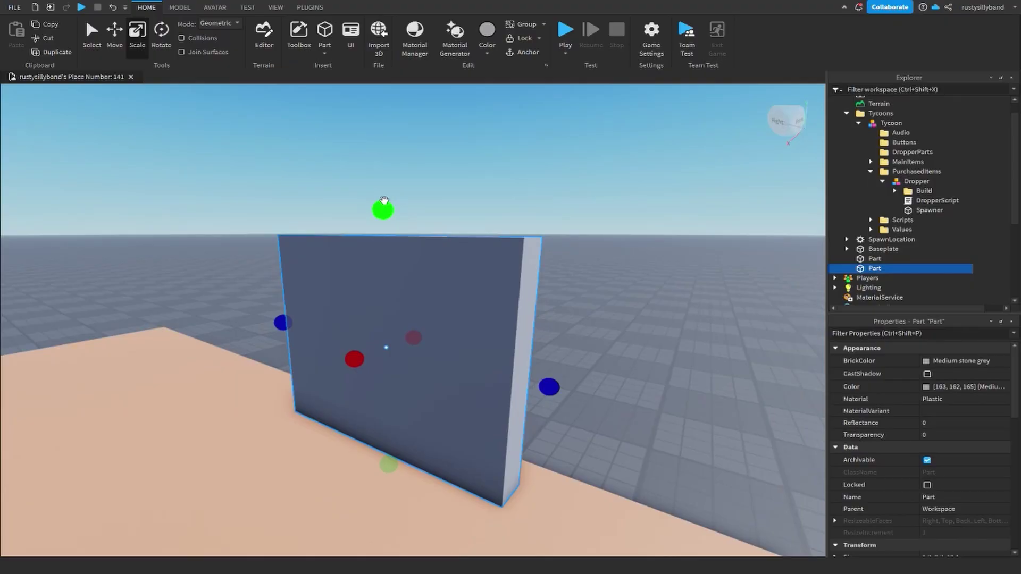
drag(384, 200, 385, 310)
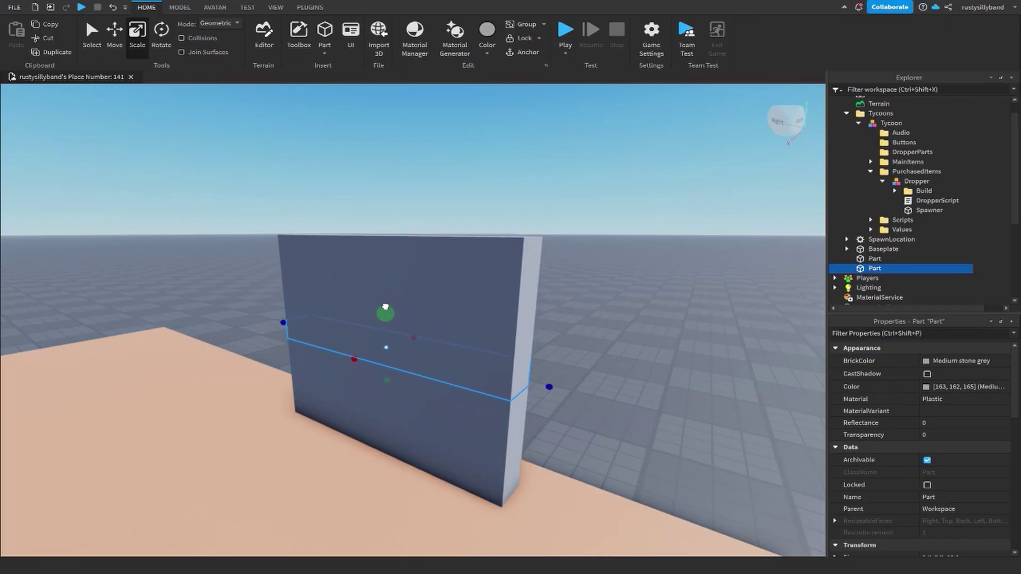
Move the strip slightly outward so it protrudes from the panel face on the platform side
key(w)
right_drag(385, 307, 293, 331)
key(s)
right_drag(237, 367, 376, 296)
key(ctrl+2)
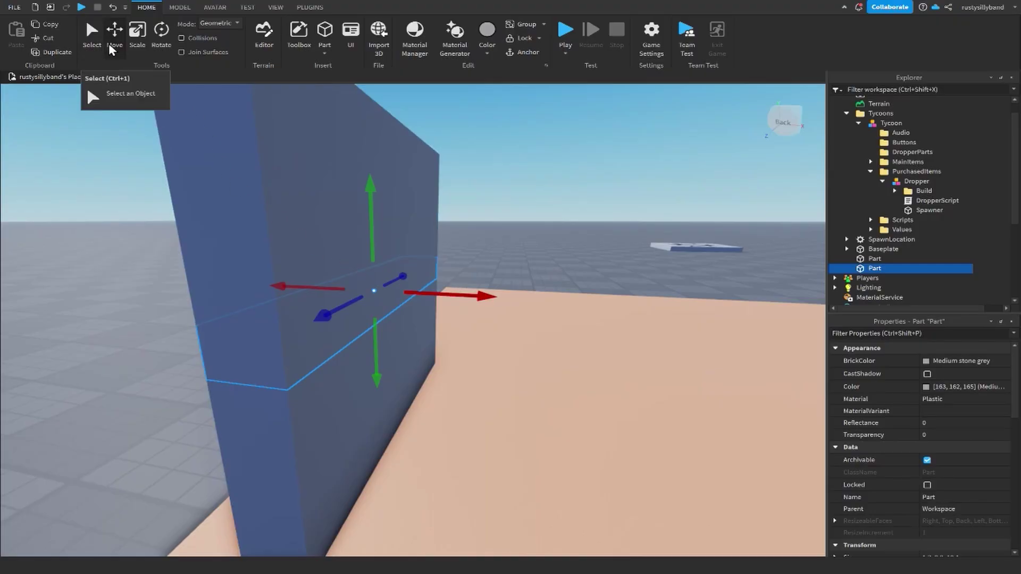
drag(424, 292, 431, 293)
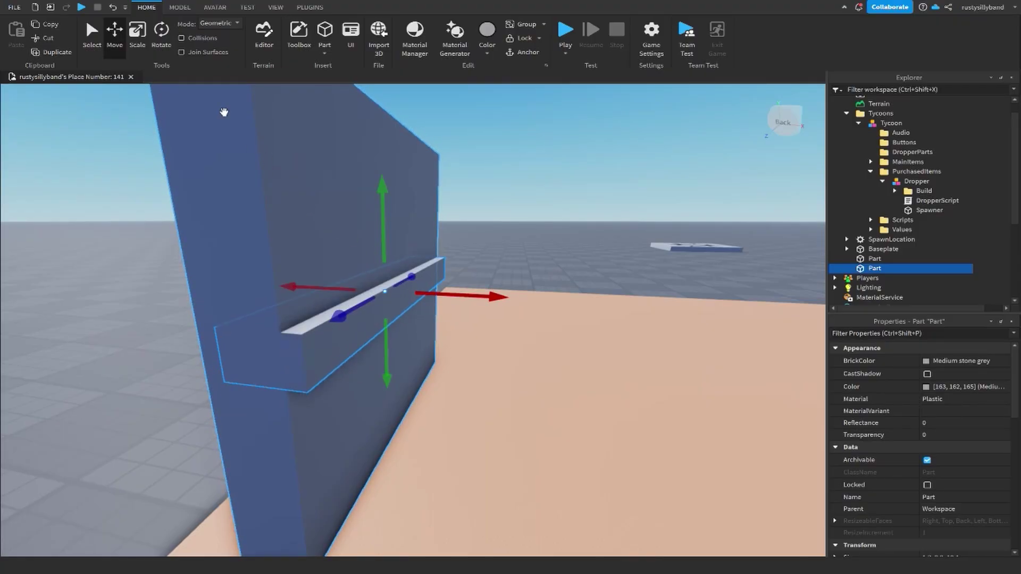
Set the grid snapping increment for moving and resizing to 0.1 studs
click(269, 9)
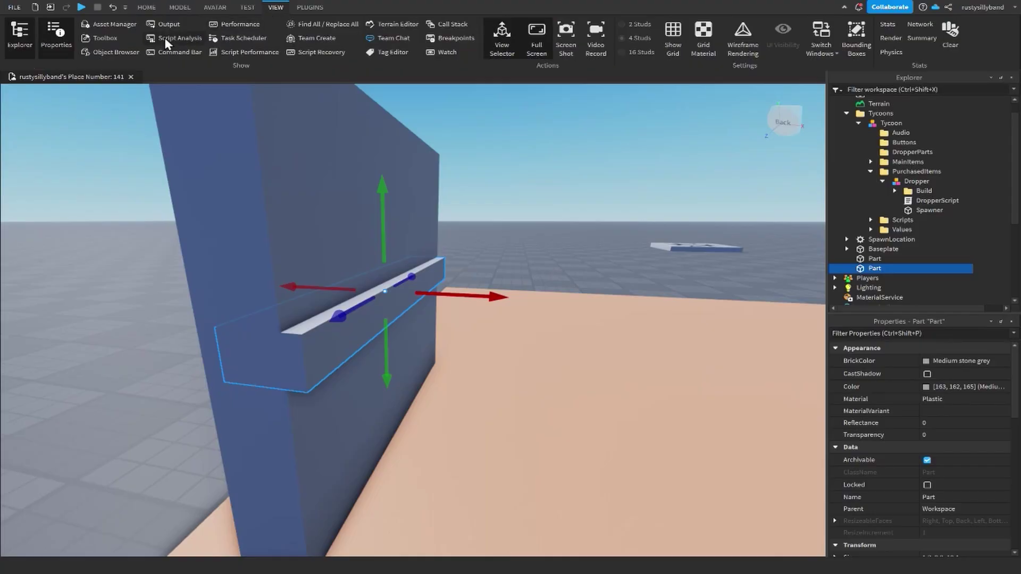
click(150, 8)
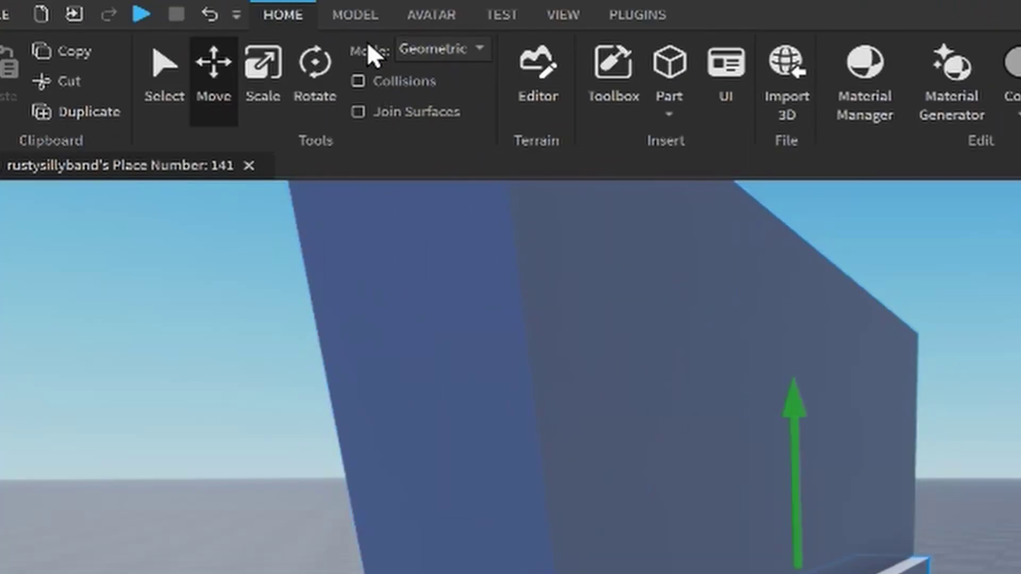
click(354, 14)
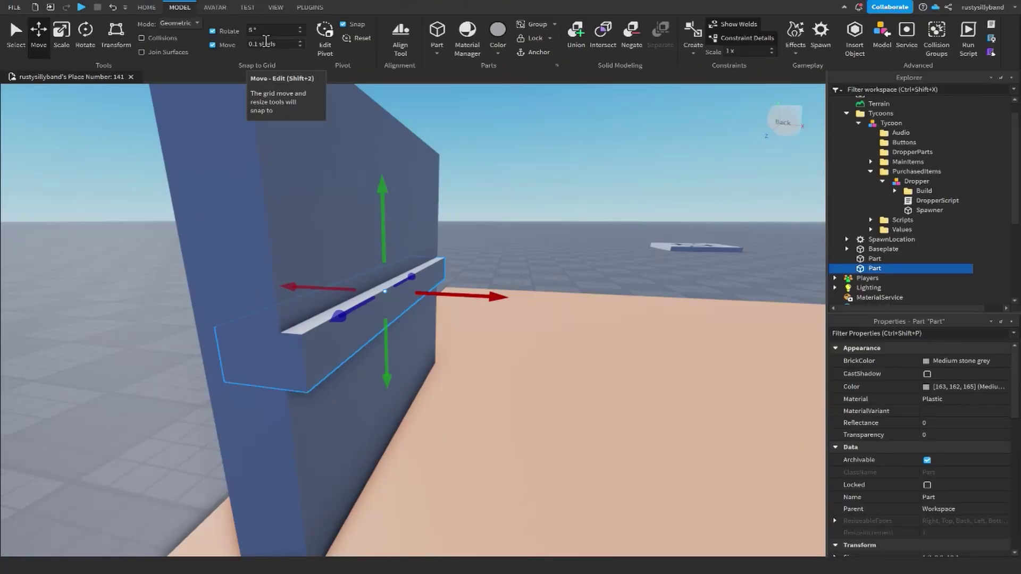
click(265, 42)
text(1)
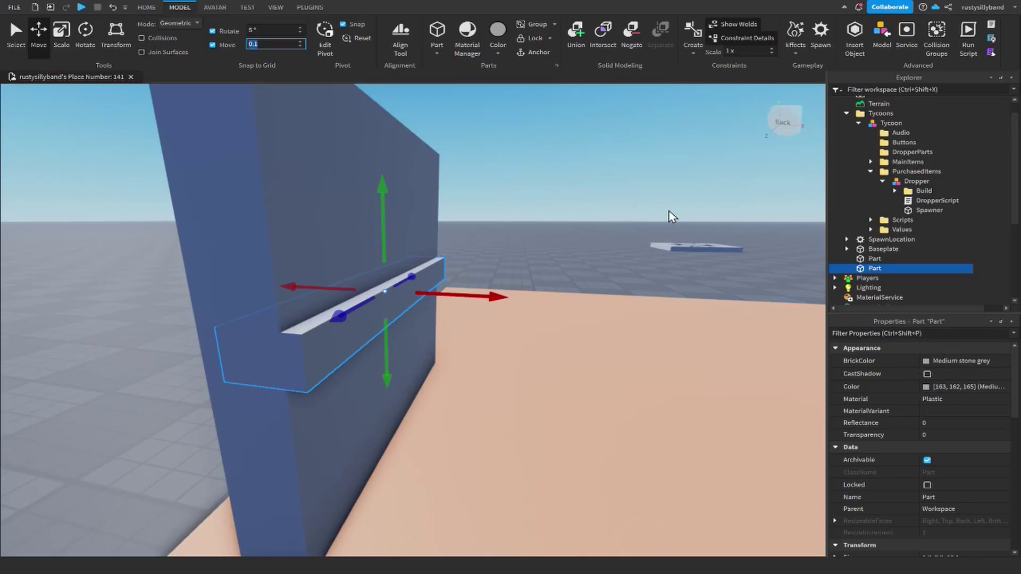
Move the protruding strip up to just below the panel's upper edge
right_drag(668, 214, 462, 276)
right_drag(413, 308, 290, 308)
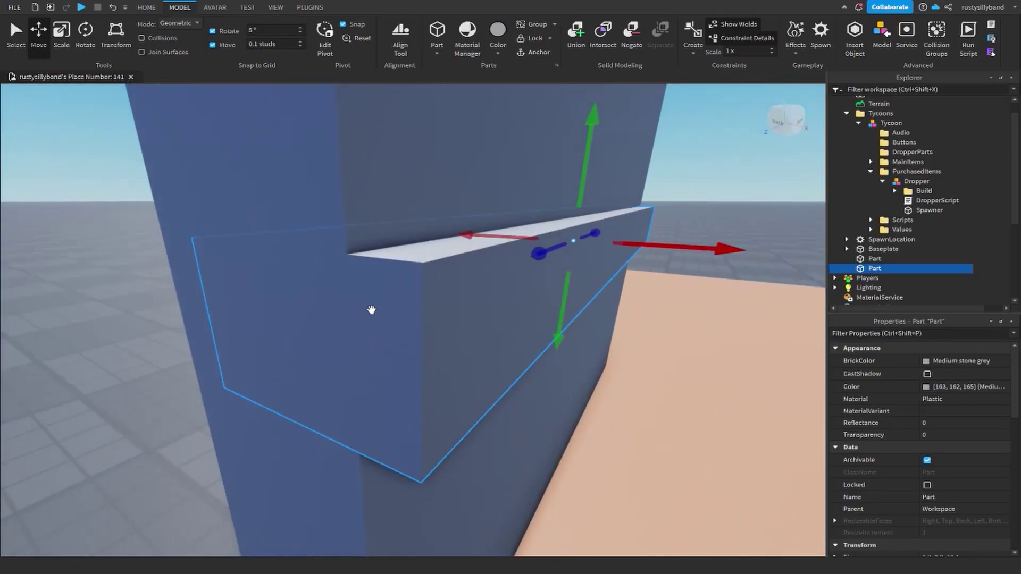
scroll(372, 310, down, 3)
drag(496, 225, 509, 135)
scroll(513, 177, down, 3)
right_drag(513, 176, 499, 207)
Shorten the strip's width slightly so its ends sit just inside the panel's side edges
key(ctrl+3)
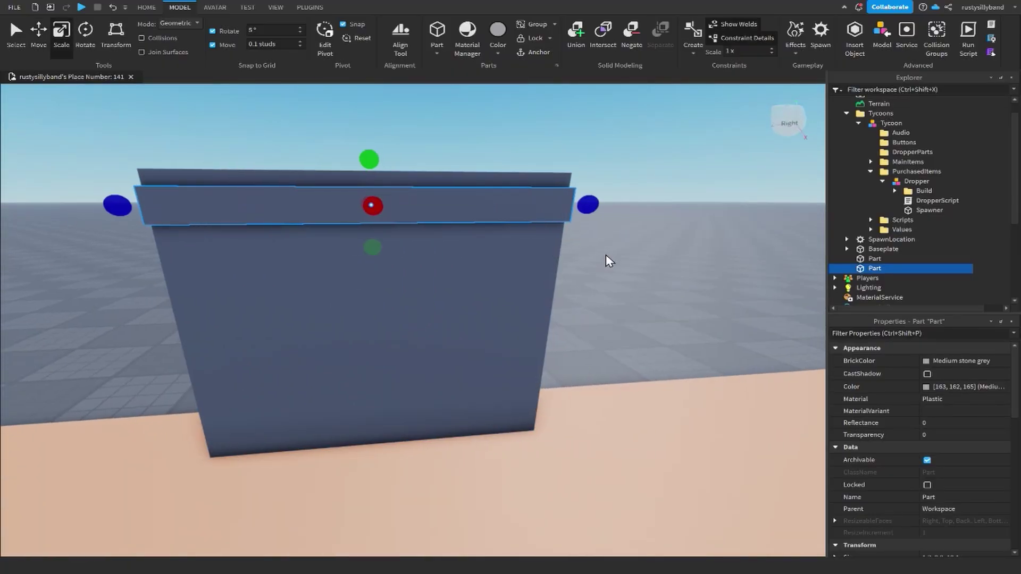
key(d)
right_drag(606, 255, 567, 233)
drag(444, 220, 426, 219)
key(s)
key(a)
click(579, 264)
click(532, 234)
right_drag(532, 234, 532, 235)
key(w)
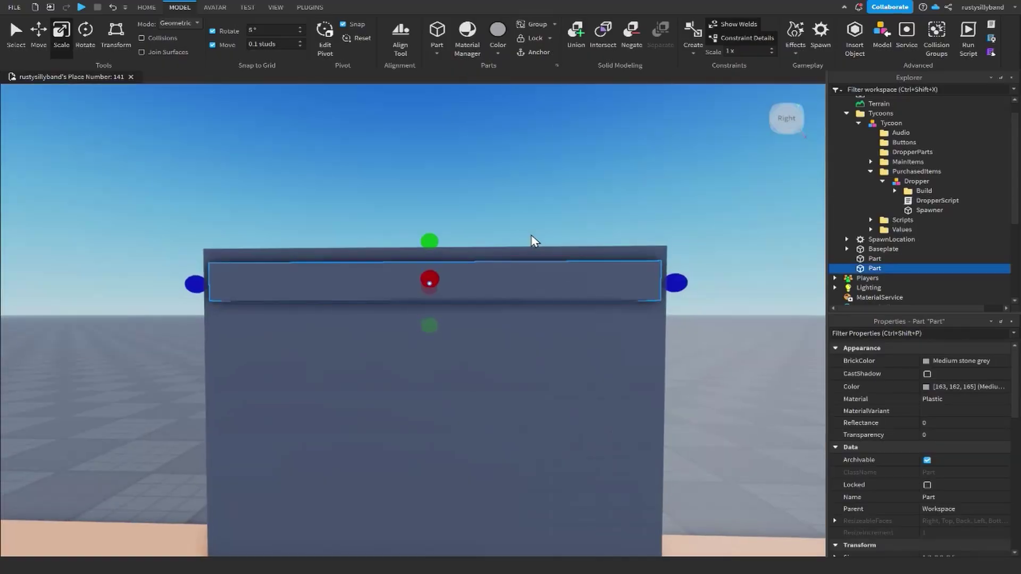
Extend the strip downward to make it taller
drag(436, 320, 436, 341)
scroll(479, 308, down, 2)
click(569, 301)
scroll(478, 303, up, 2)
Recolour the raised strip near the panel's upper edge to Pearl and deselect it
click(477, 294)
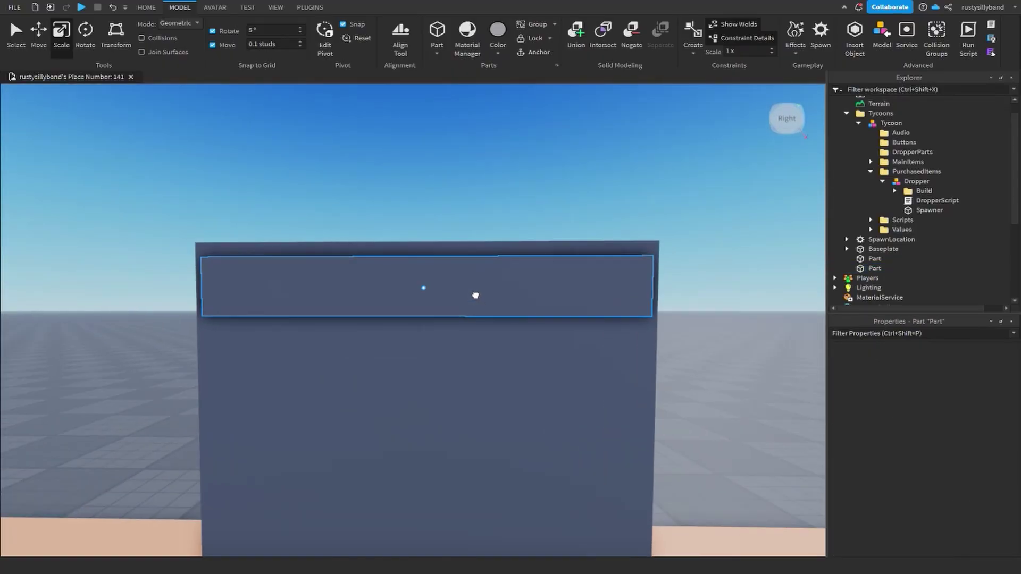
click(928, 361)
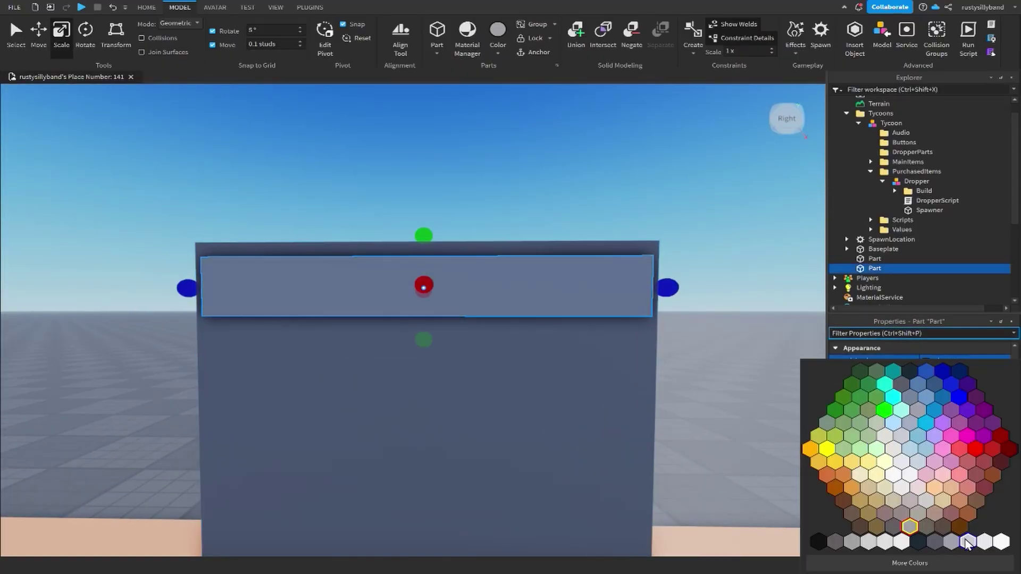
click(986, 543)
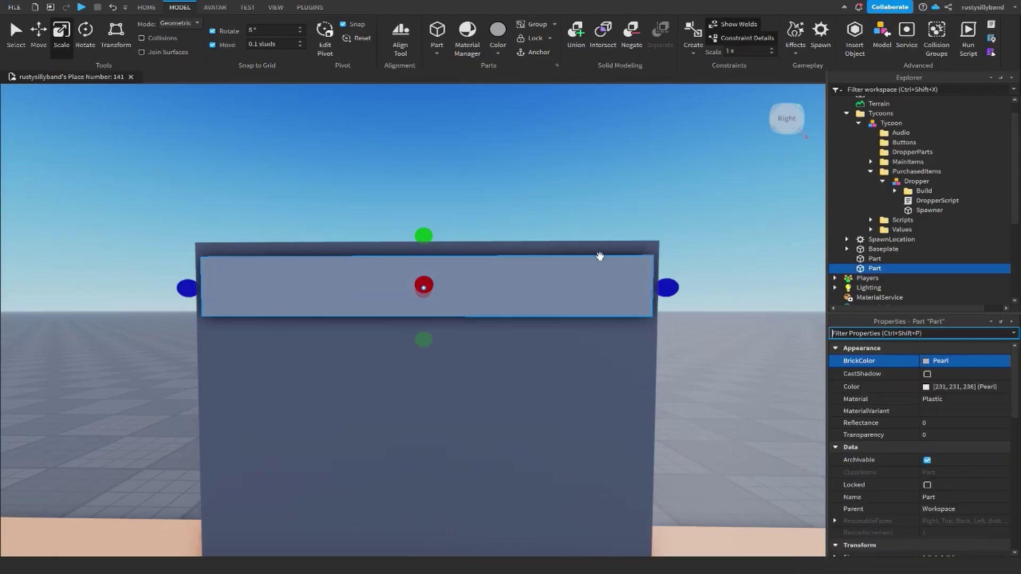
text(s)
click(558, 213)
Insert a new block part in front of the panel and turn off its CastShadow
right_drag(559, 213, 456, 305)
key(w)
key(s)
key(w)
key(s)
key(a)
key(w)
key(s)
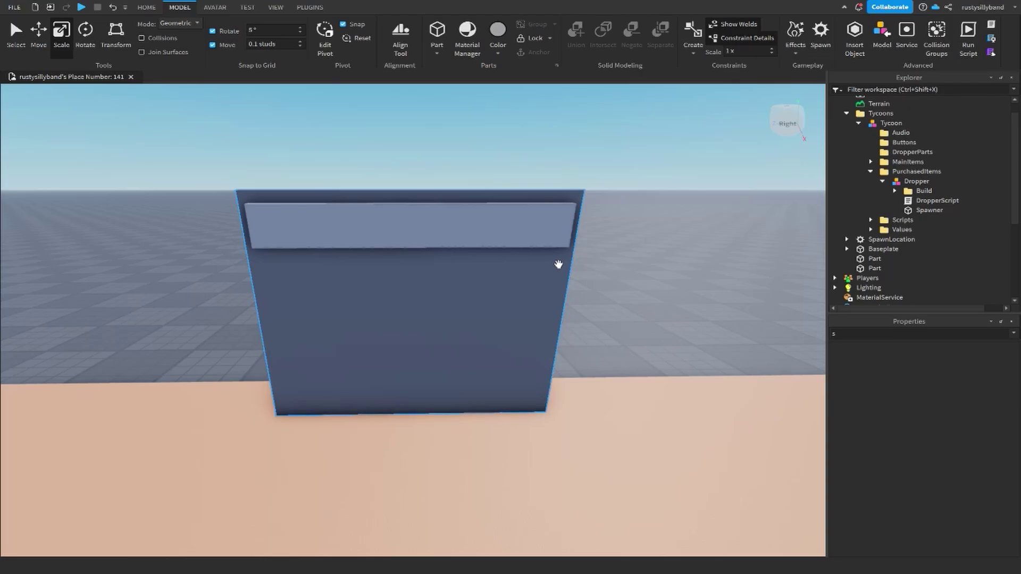
right_drag(600, 240, 580, 219)
key(s)
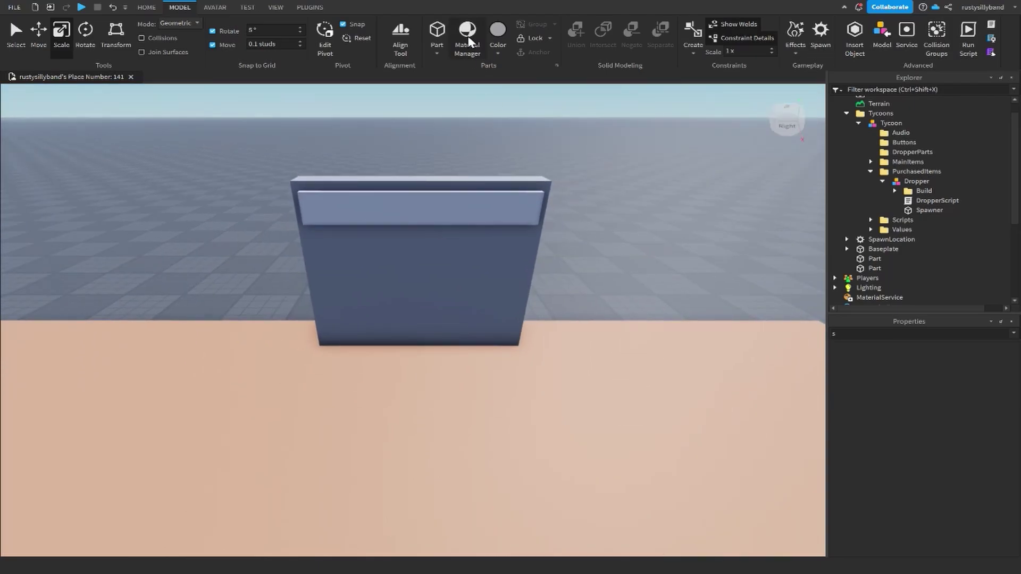
click(438, 30)
key(f)
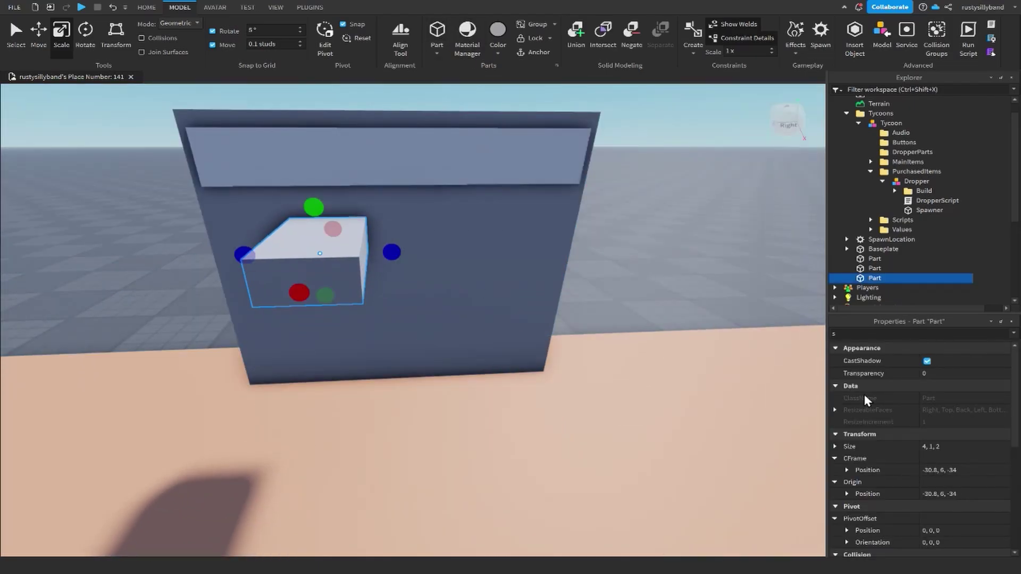
click(927, 362)
Scale the new block into a small square button that protrudes slightly from the panel's front face
right_drag(608, 347, 702, 274)
right_drag(617, 323, 707, 298)
drag(538, 318, 341, 326)
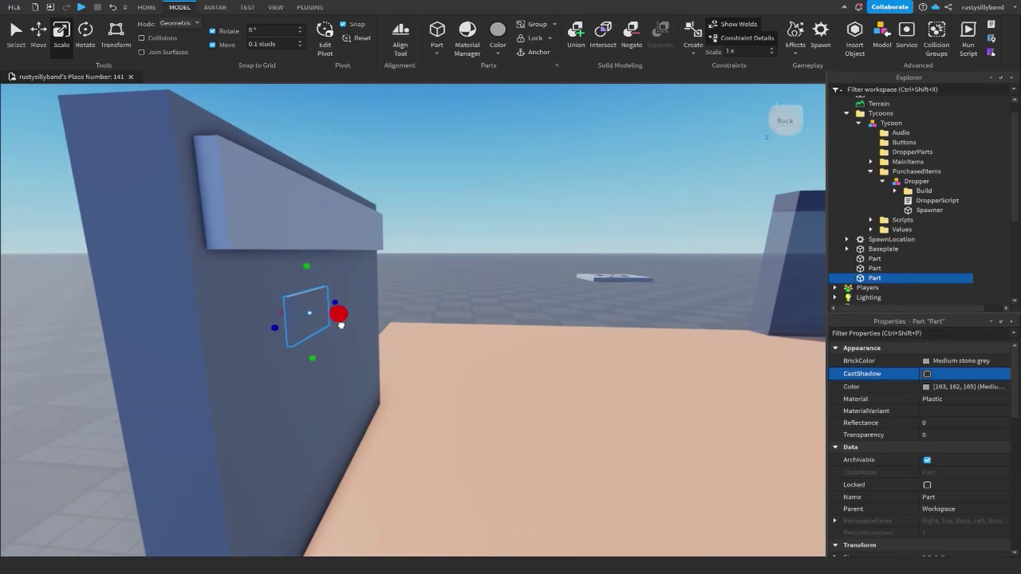
right_drag(340, 325, 308, 337)
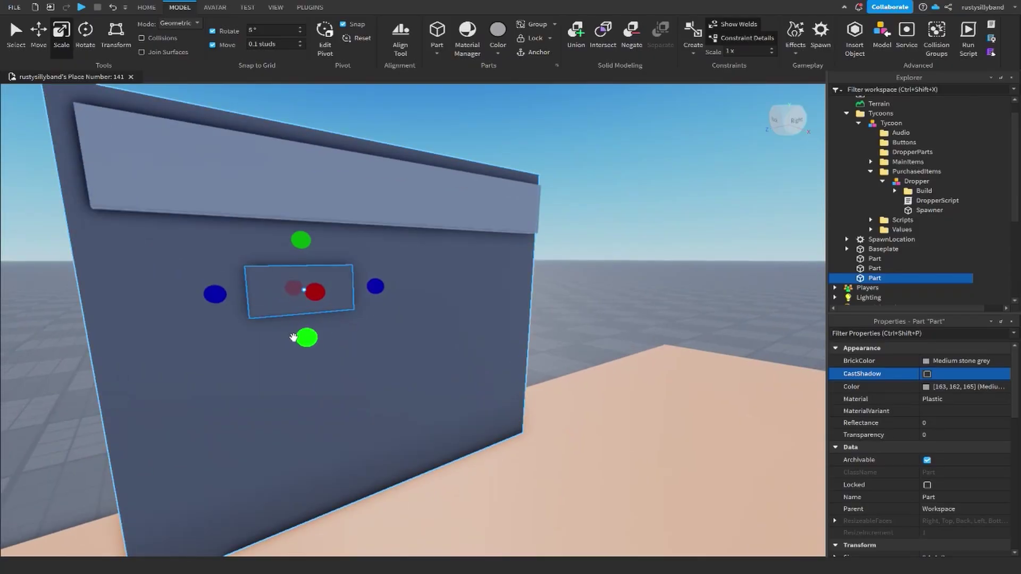
right_drag(303, 382, 301, 382)
scroll(456, 395, down, 3)
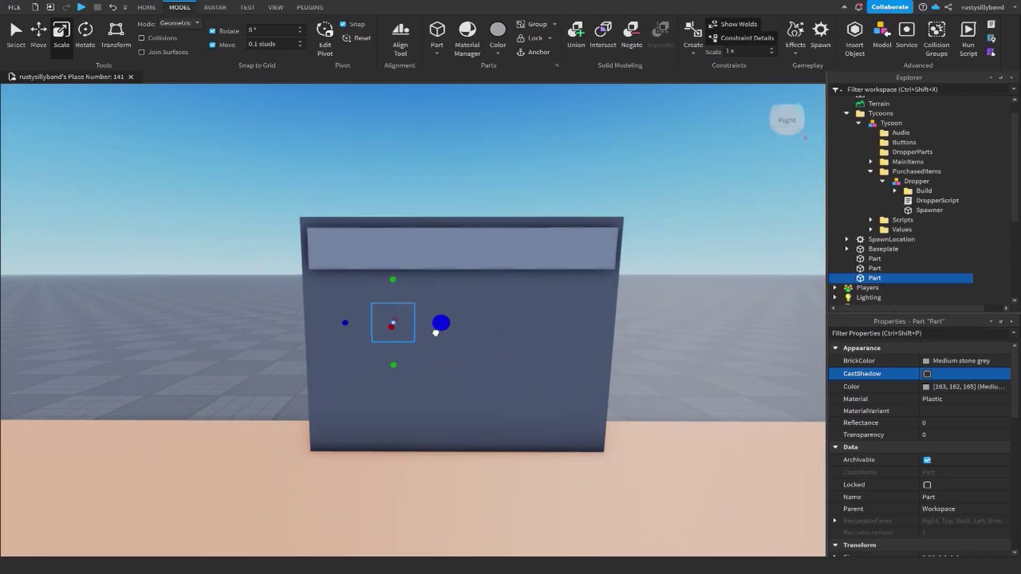
scroll(439, 333, up, 2)
right_drag(426, 342, 429, 343)
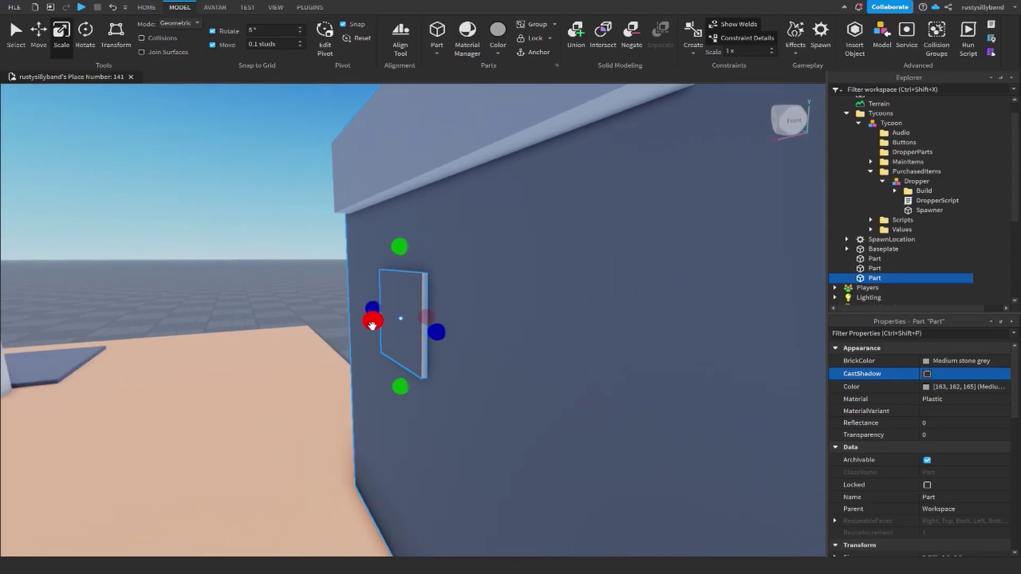
drag(372, 322, 355, 324)
Move the square to the left end of the panel's front face, just below the strip
key(ctrl+2)
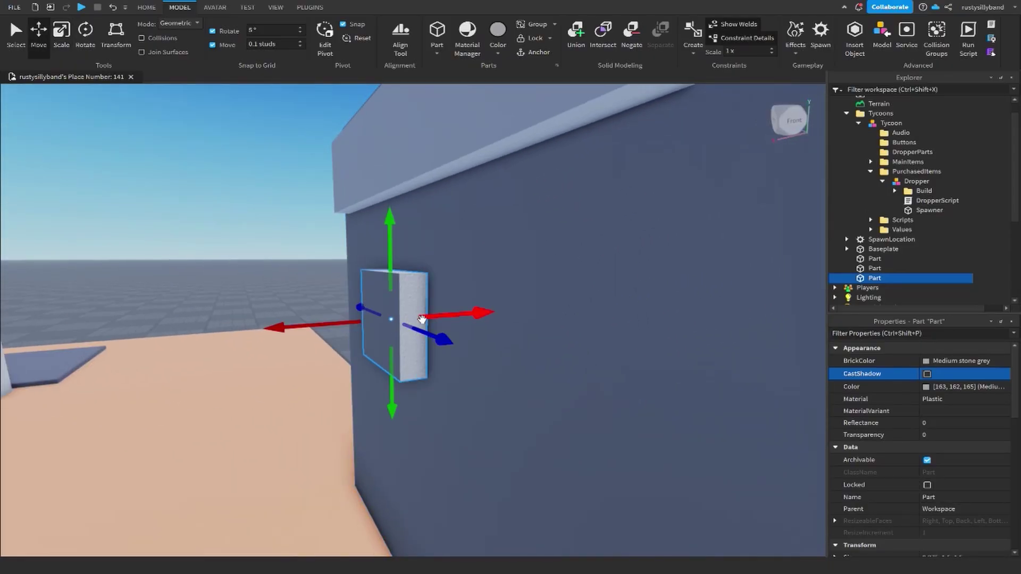
right_drag(435, 316, 547, 312)
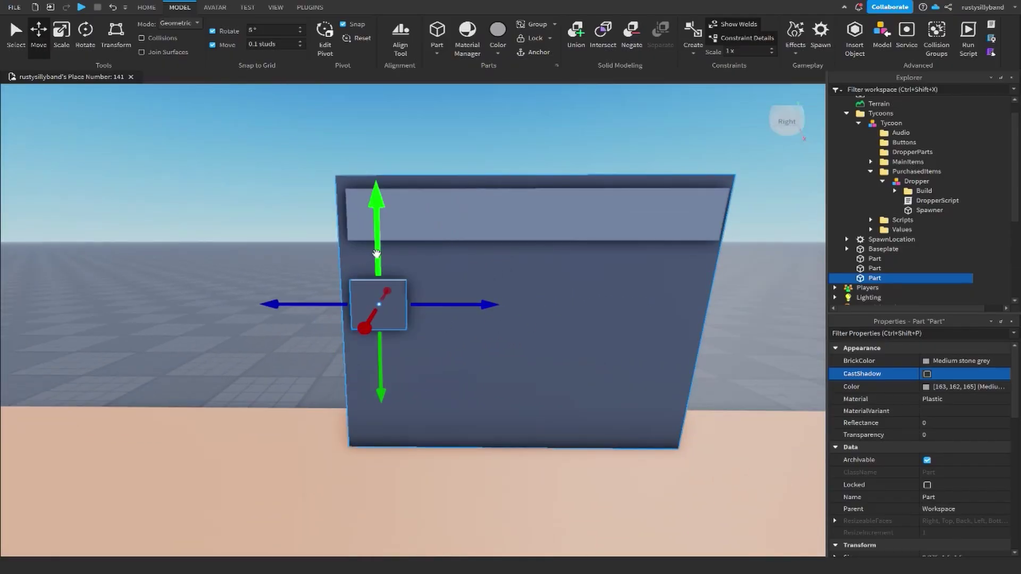
scroll(389, 263, up, 5)
scroll(490, 329, down, 1)
right_drag(389, 262, 526, 351)
scroll(490, 328, down, 4)
key(d)
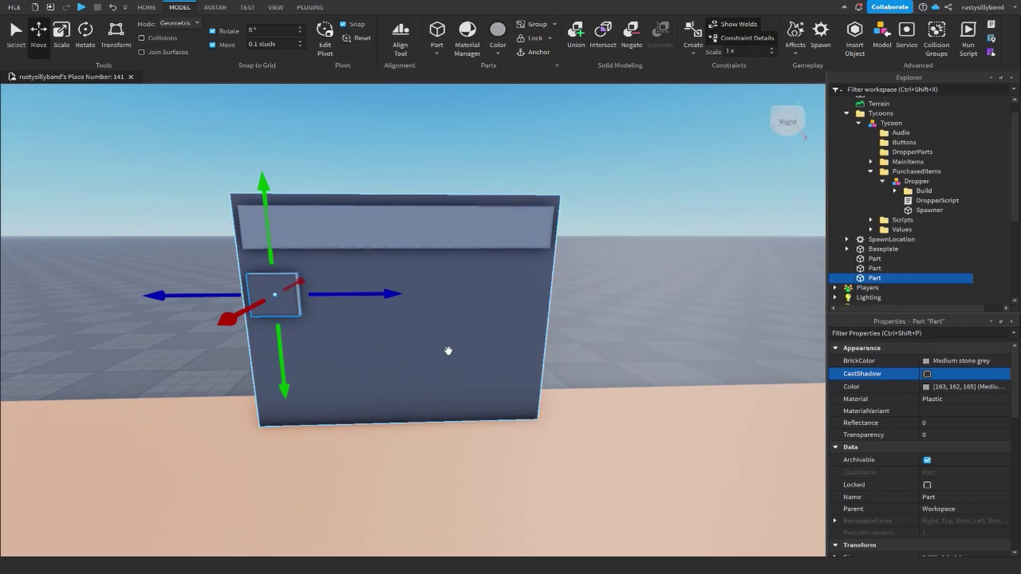
key(f)
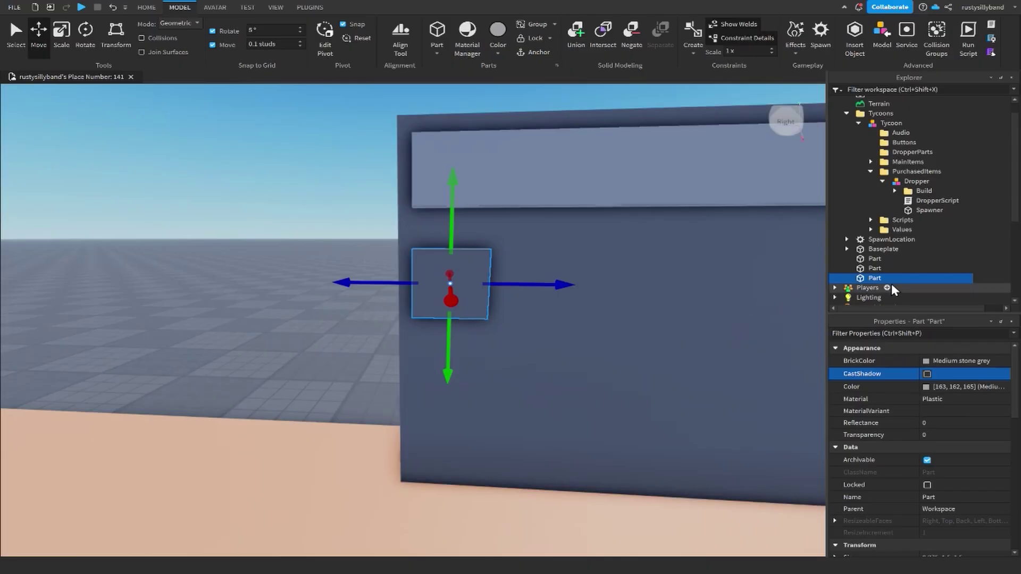
Add a ClickDetector inside the square part
mouse_move(885, 284)
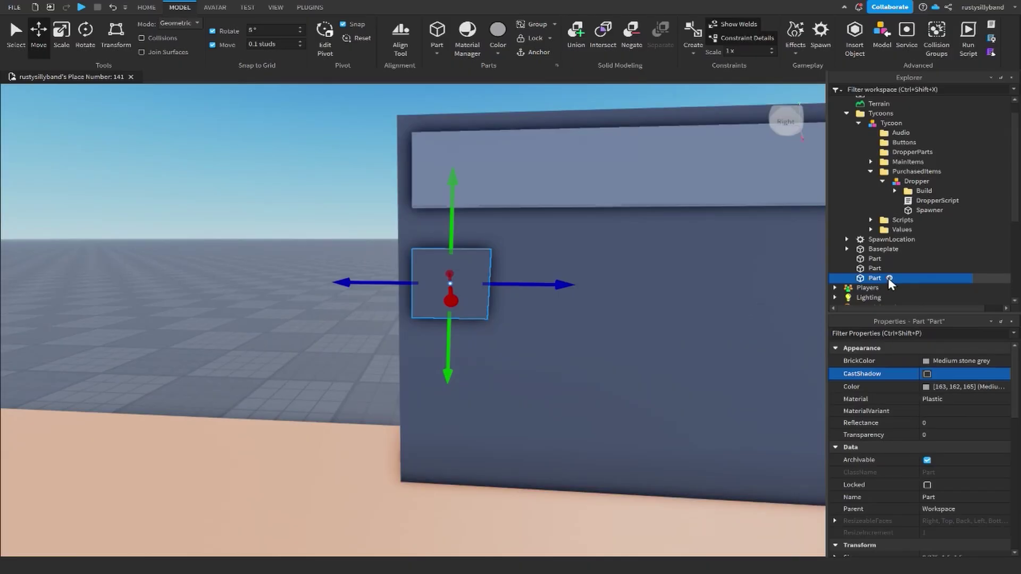
click(890, 278)
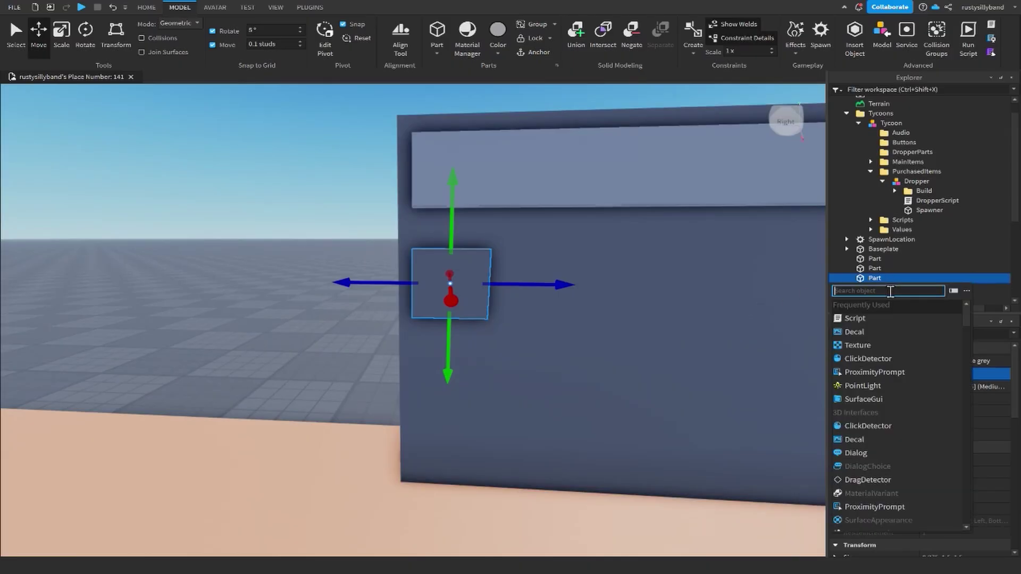
text(Click)
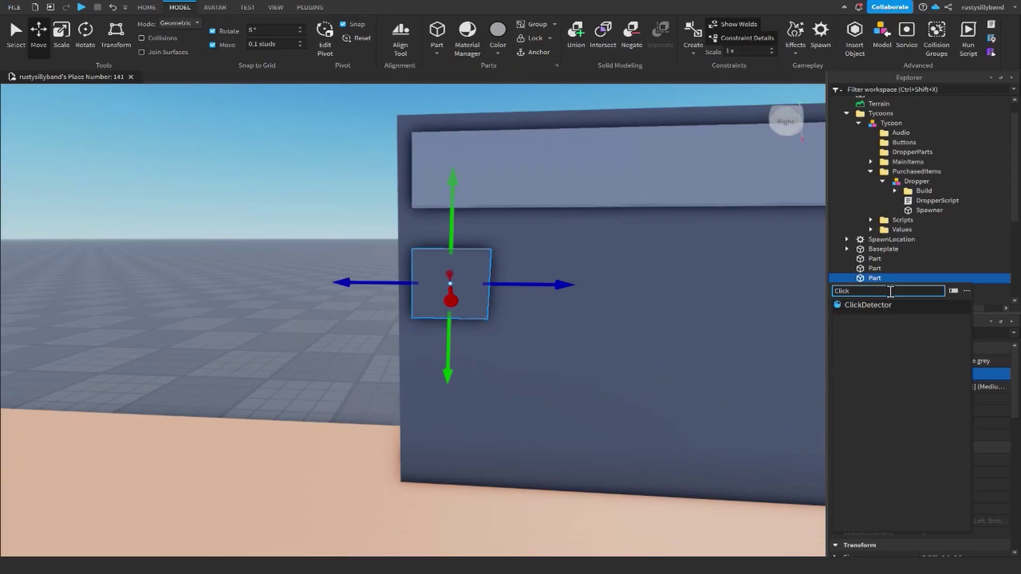
click(881, 309)
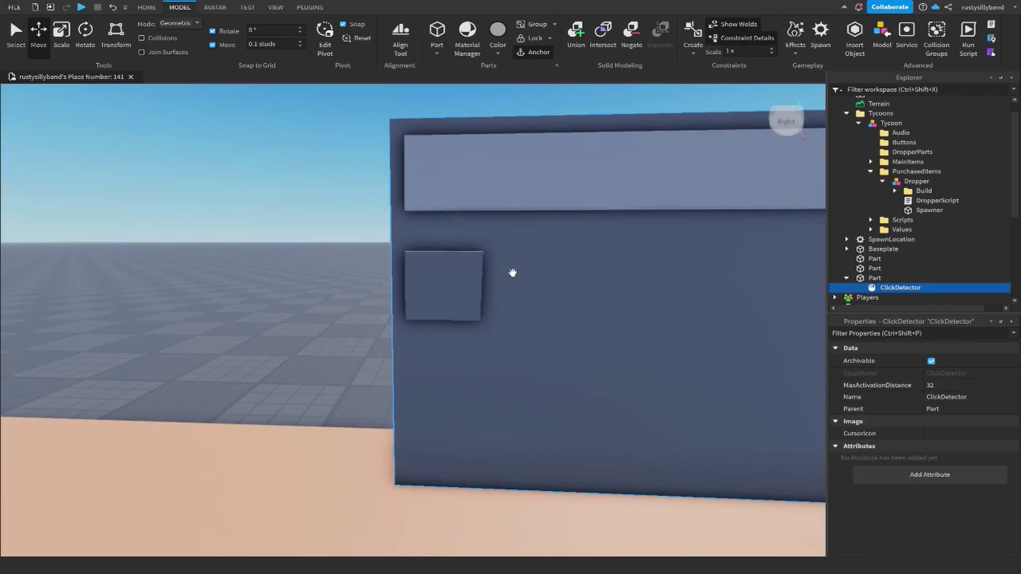
Set the square's BrickColor to Really red
scroll(448, 285, down, 3)
scroll(388, 303, up, 3)
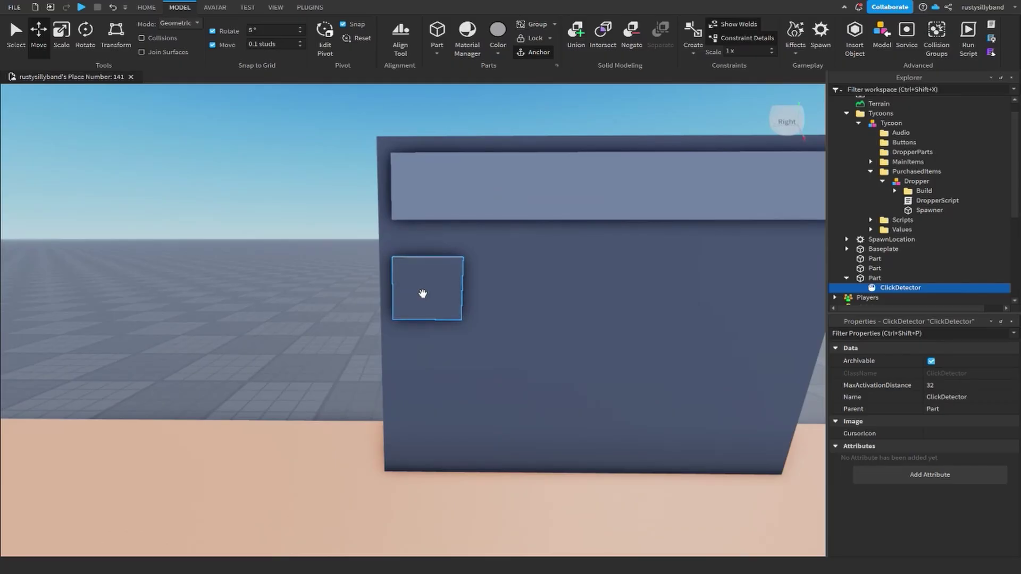
click(424, 292)
click(930, 366)
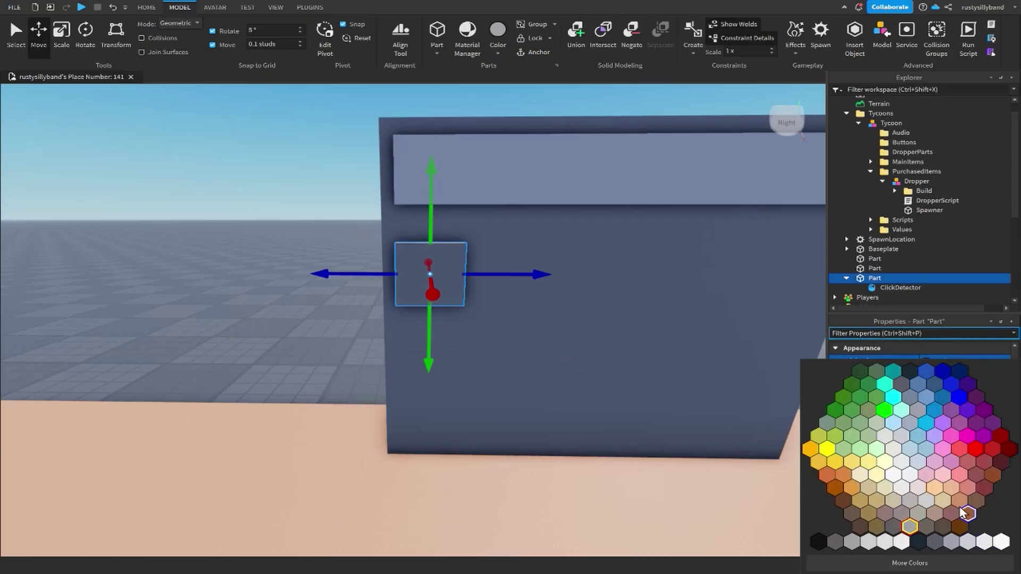
click(975, 450)
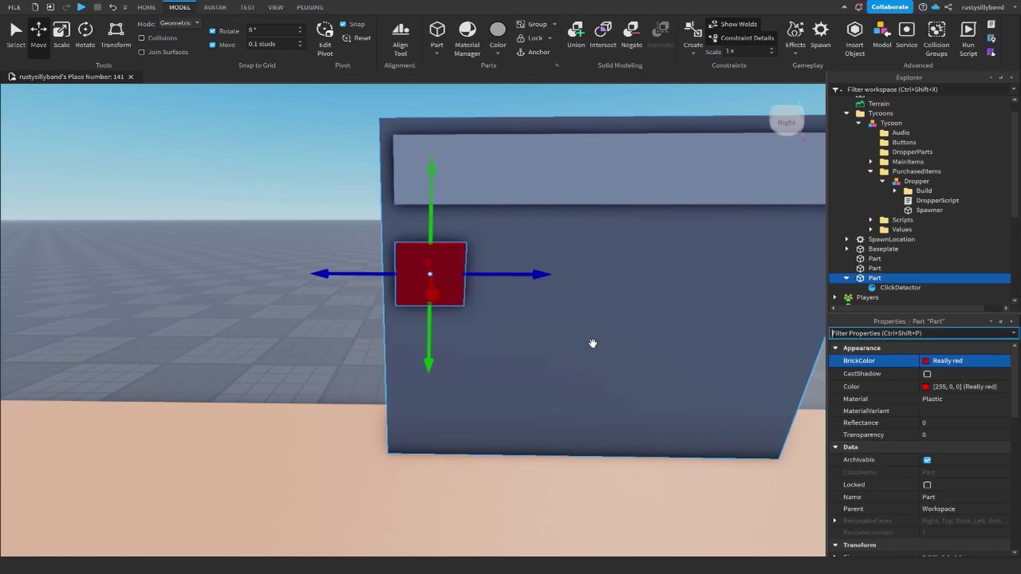
Duplicate the red square, place the copy beside it with a small gap, and colour the copy New Yeller
scroll(585, 340, down, 3)
key(ctrl+d)
drag(506, 290, 470, 285)
scroll(526, 283, up, 2)
right_drag(470, 285, 472, 285)
scroll(471, 285, up, 3)
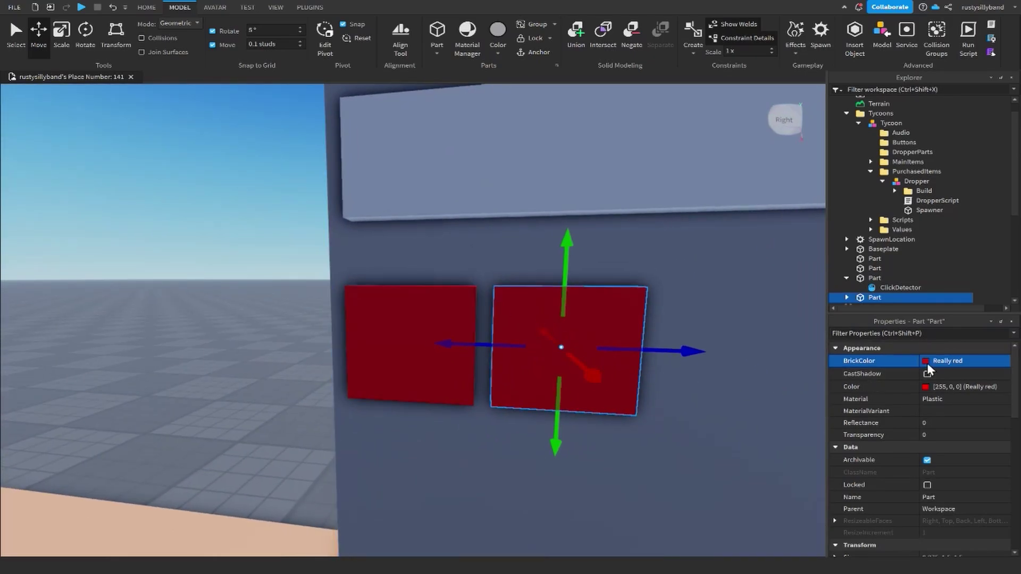
click(952, 361)
click(844, 450)
scroll(570, 328, down, 5)
scroll(571, 328, up, 2)
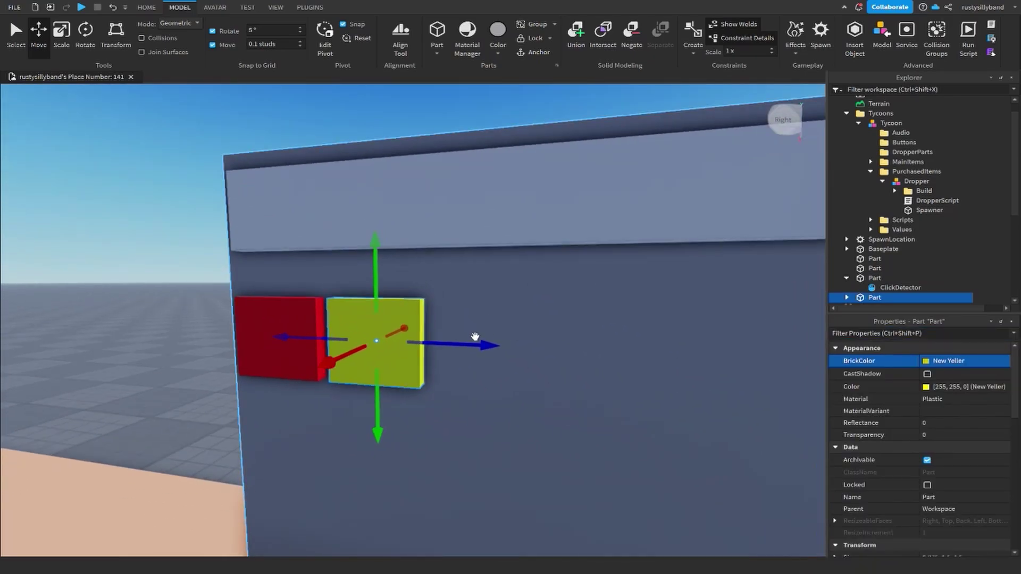
Duplicate the yellow square, place the copy to its right, and colour the copy Lime green
key(ctrl+d)
drag(478, 342, 598, 347)
click(952, 361)
click(896, 414)
scroll(654, 322, down, 5)
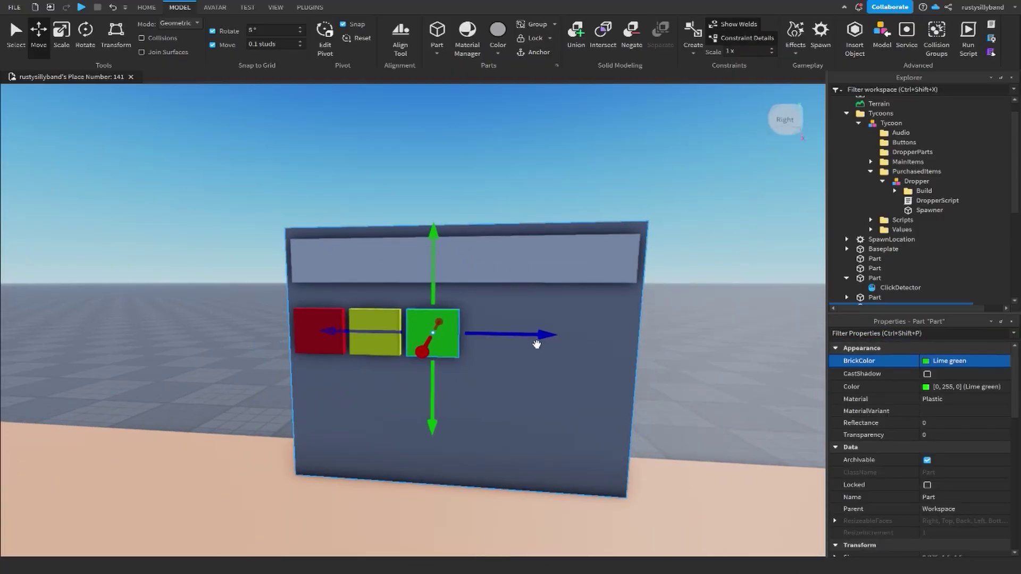
Duplicate the green square, place the copy to its right, and colour the copy cyan
key(ctrl+d)
click(941, 361)
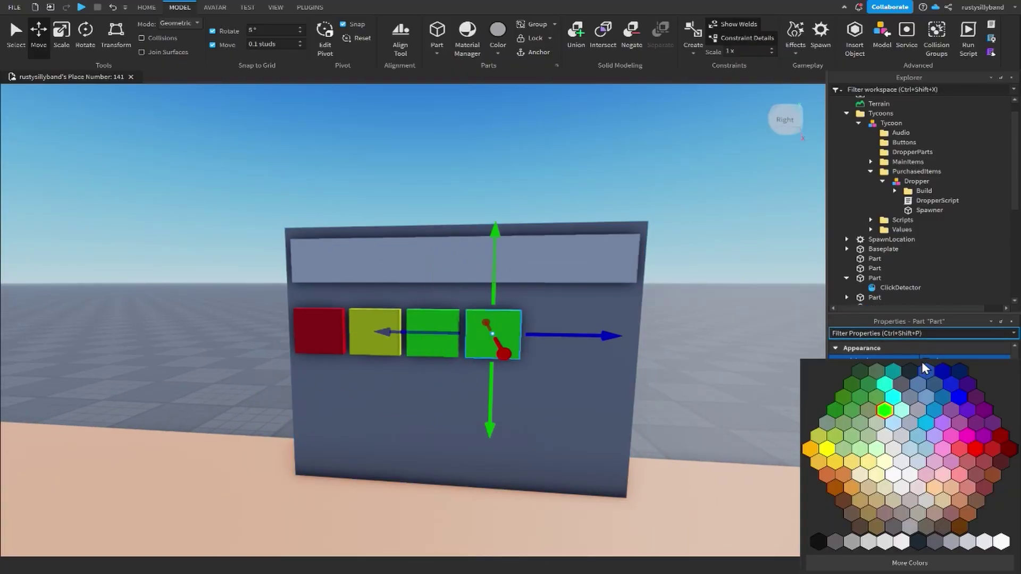
click(889, 390)
middle_drag(636, 335, 440, 330)
Duplicate the cyan square, place the copy to its right, and colour the copy Institutional white
key(ctrl+d)
drag(412, 328, 469, 330)
right_drag(574, 341, 588, 343)
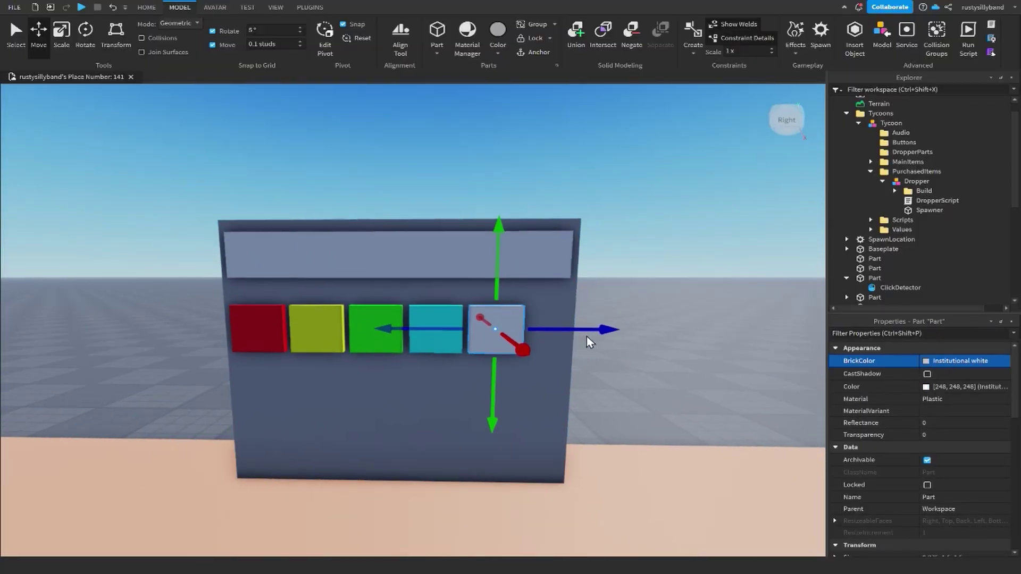
key(d)
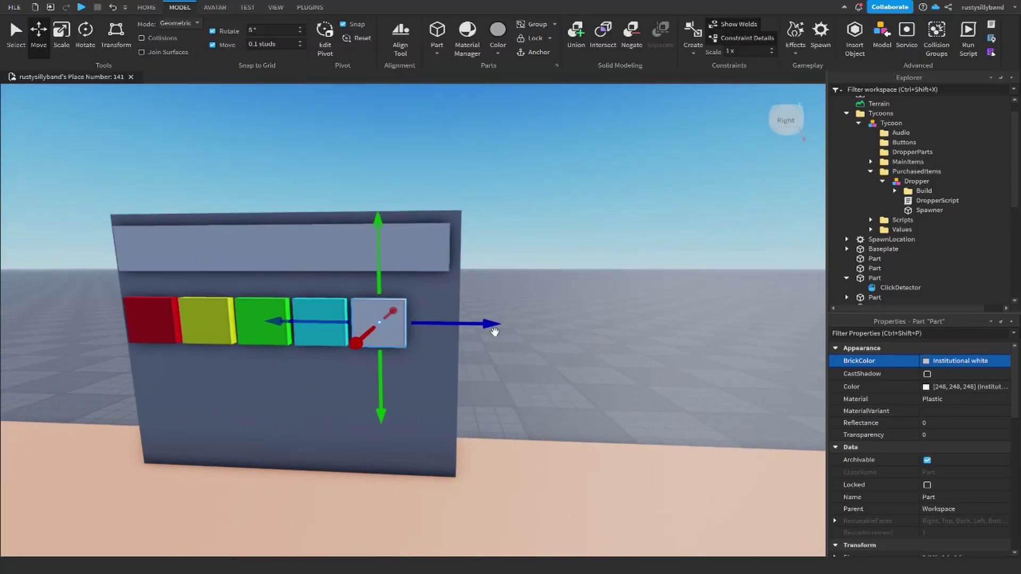
Centre the row of five coloured squares on the panel and duplicate it downward twice to form three rows
key(ctrl+d)
drag(450, 323, 504, 325)
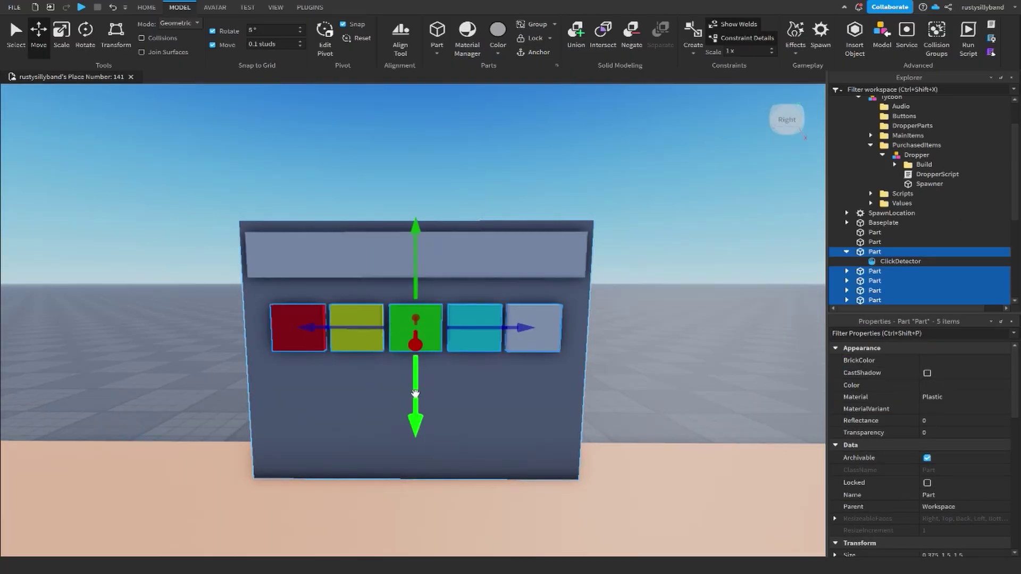
key(ctrl+d)
drag(415, 394, 415, 496)
key(ctrl+d)
click(689, 394)
scroll(692, 393, down, 3)
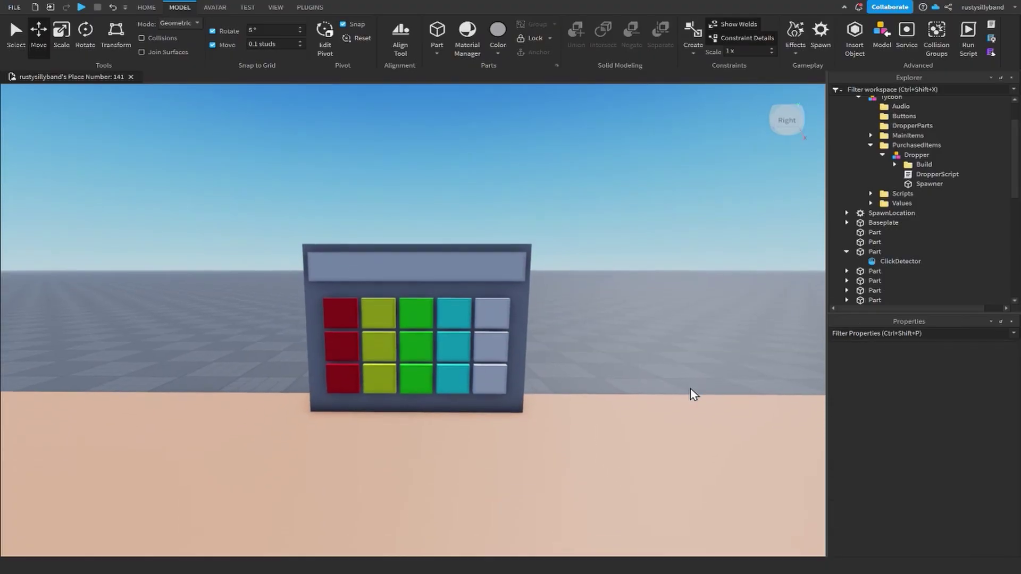
Recolour the middle row dark green, blue, dark grey, magenta and black, and the bottom row light blue, brown, gold, indigo and bright blue
right_drag(692, 392, 689, 409)
scroll(492, 367, up, 3)
click(498, 359)
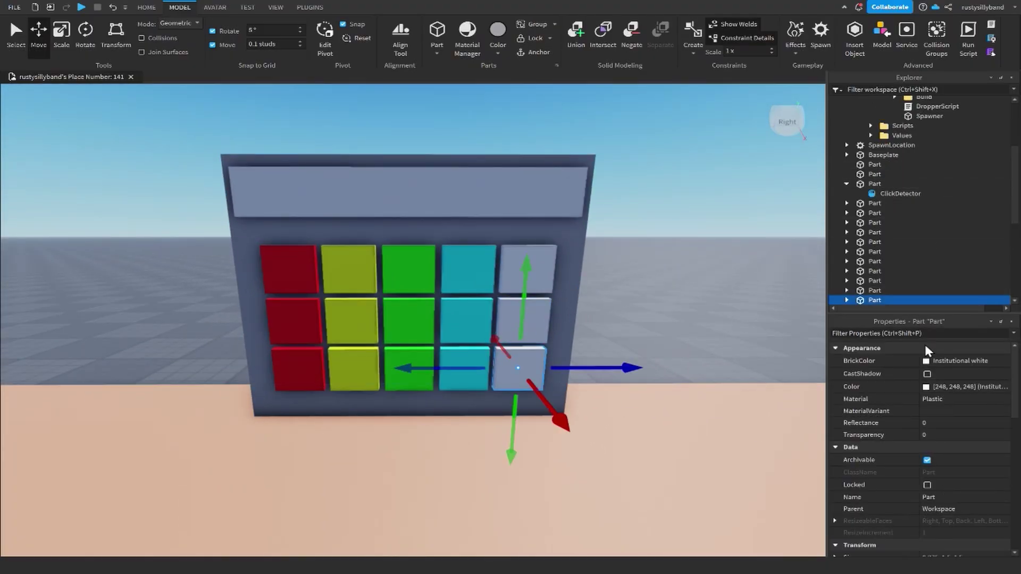
click(960, 361)
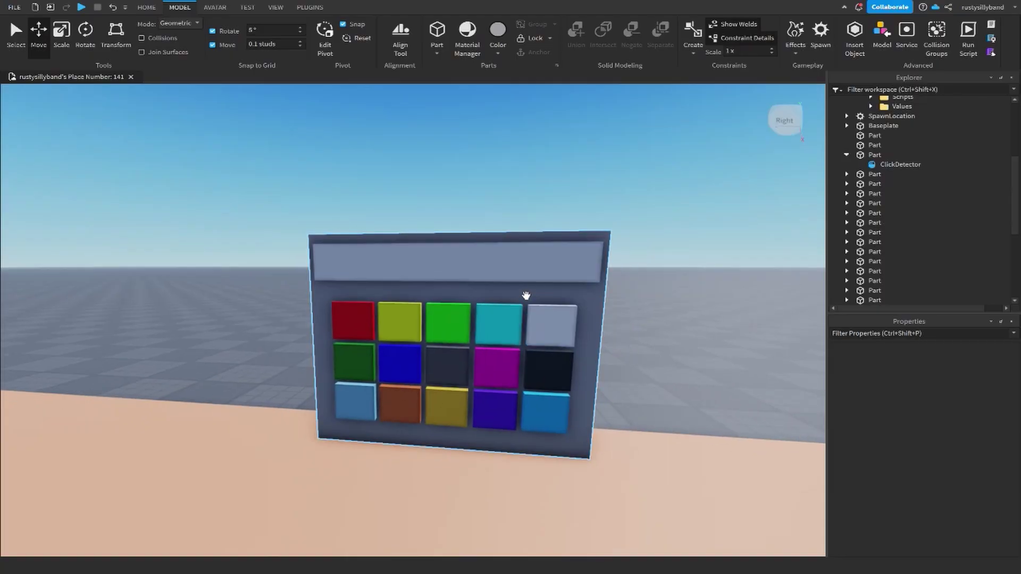
Group all fifteen coloured squares into a folder named Buttons
scroll(552, 311, up, 2)
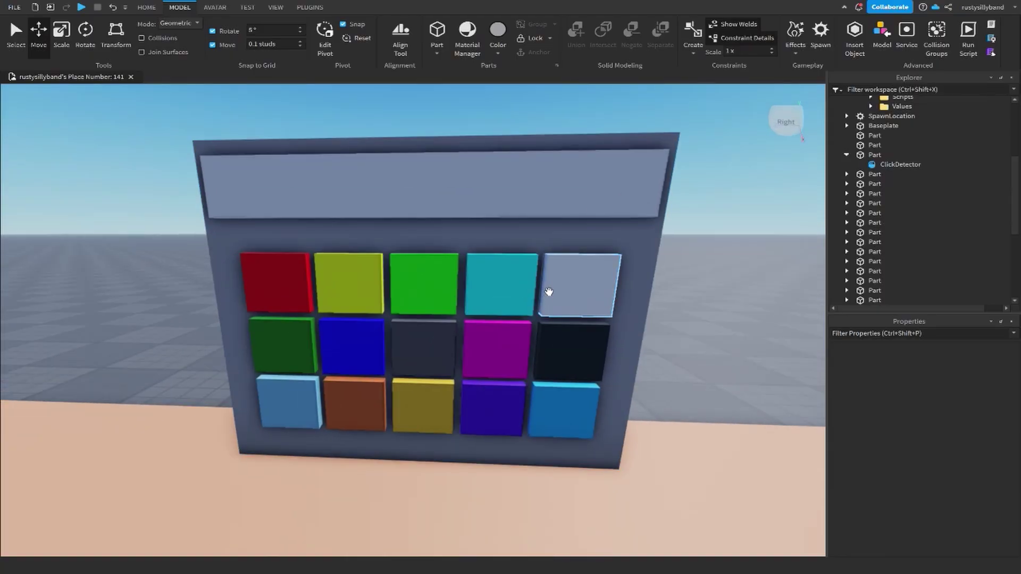
click(549, 292)
ctrl+click(484, 296)
ctrl+click(410, 308)
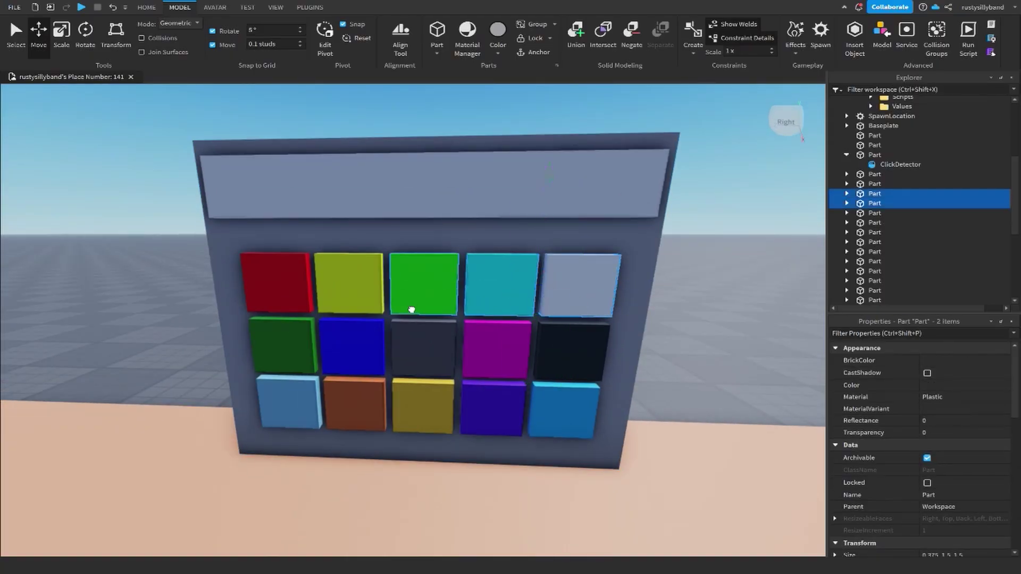
ctrl+click(349, 305)
ctrl+click(282, 301)
ctrl+click(294, 341)
ctrl+click(352, 346)
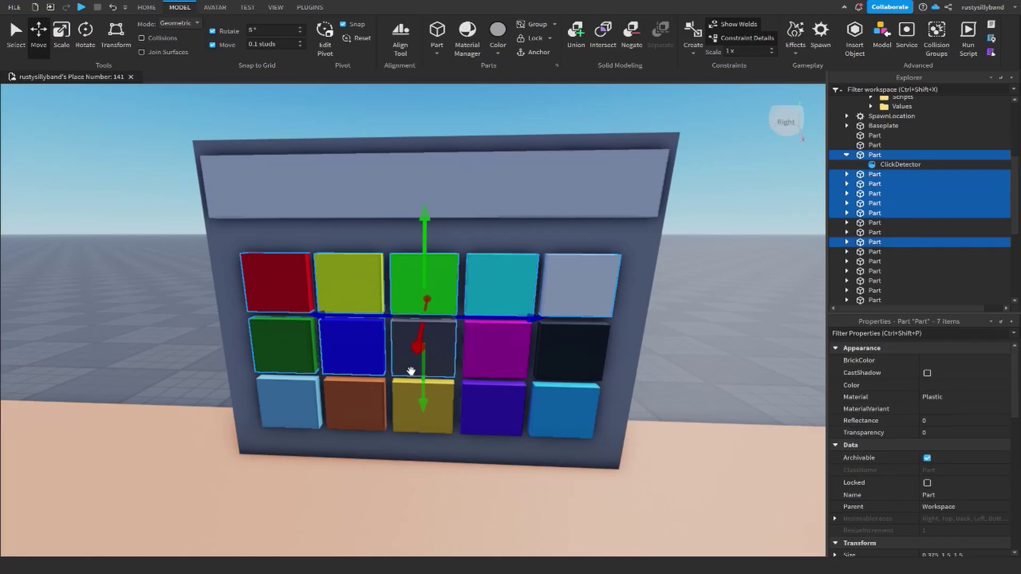
ctrl+click(409, 373)
ctrl+click(306, 397)
ctrl+click(356, 402)
ctrl+click(417, 407)
ctrl+click(486, 404)
ctrl+click(501, 364)
ctrl+click(553, 397)
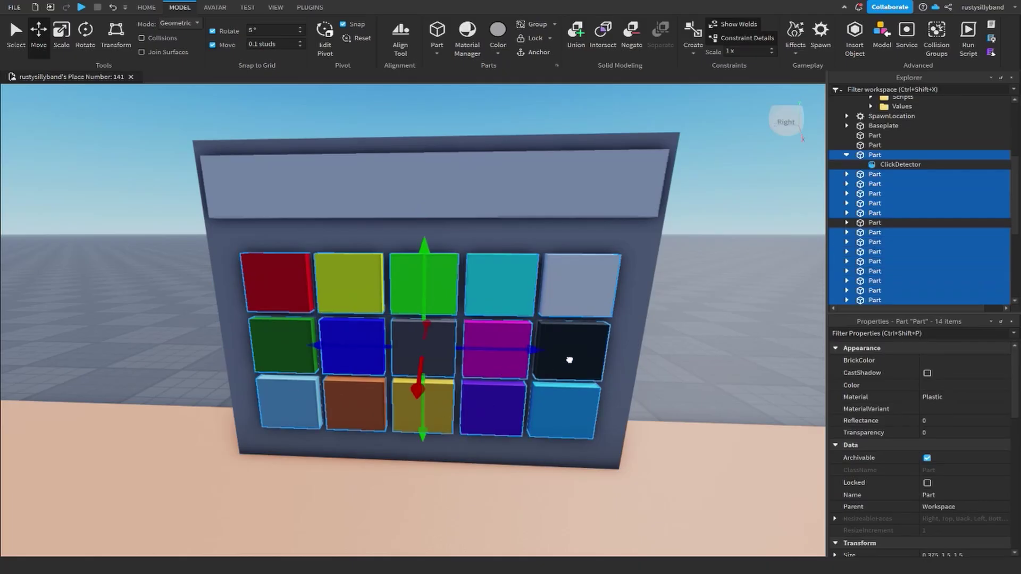
ctrl+click(570, 357)
right_click(883, 195)
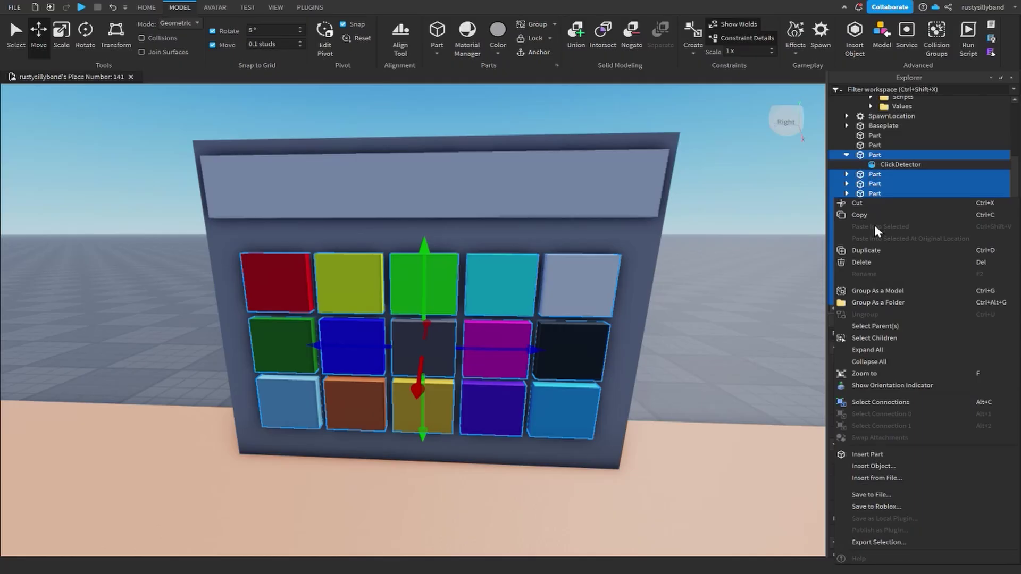
click(877, 302)
scroll(873, 175, up, 5)
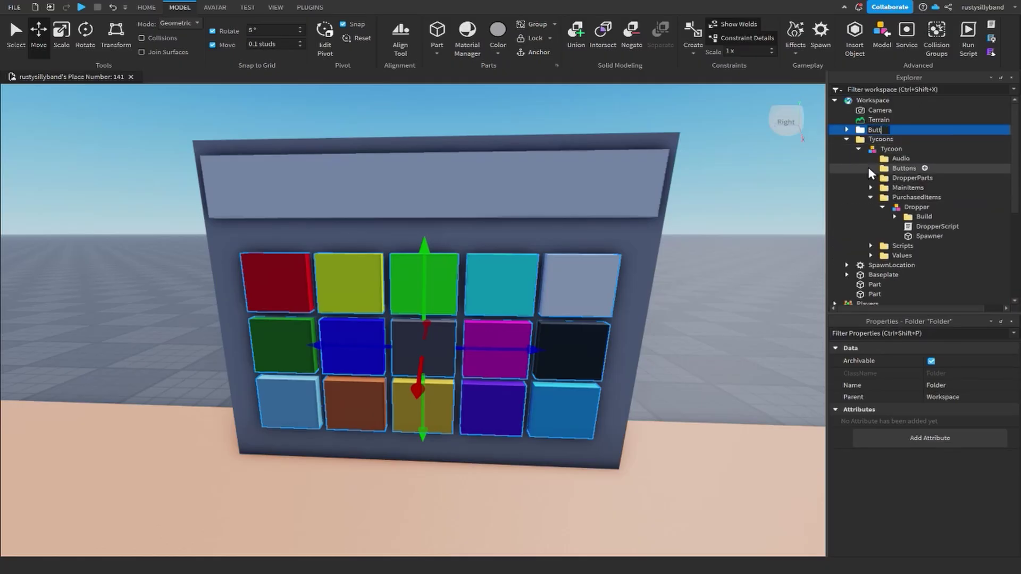
key(Return)
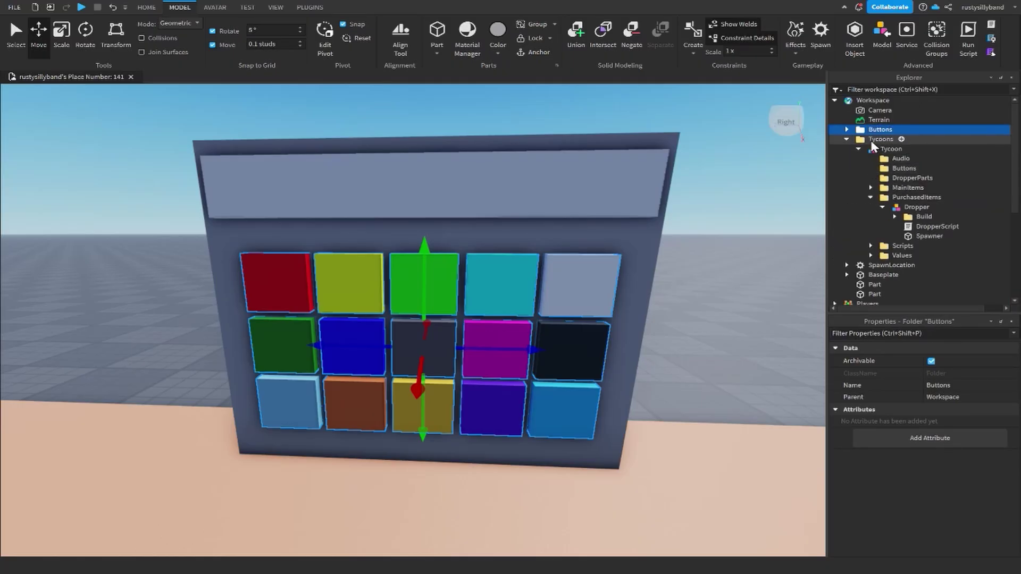
Rename the header strip part above the coloured squares as Bar
click(524, 213)
right_drag(525, 244, 525, 253)
key(w)
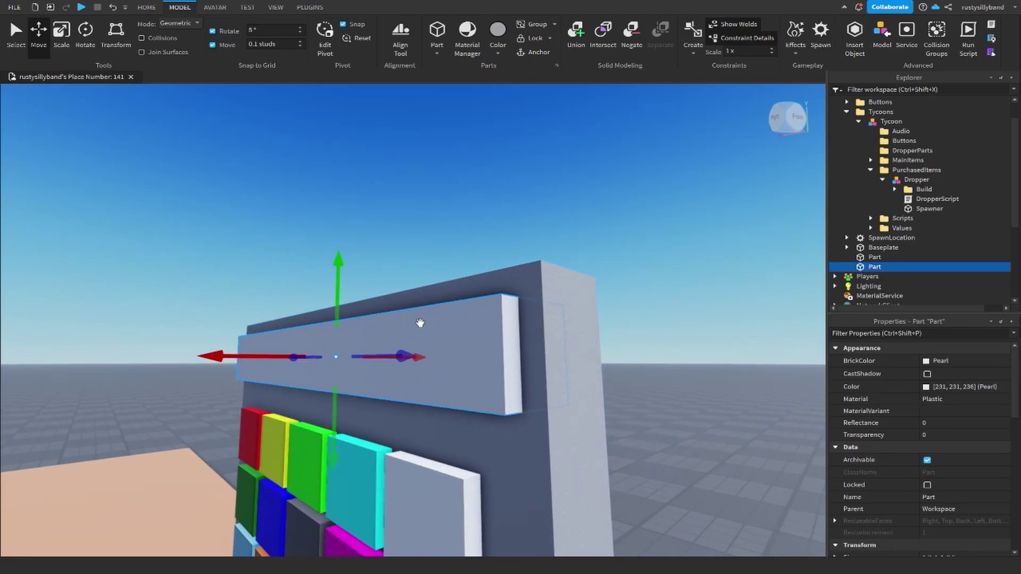
click(859, 269)
text(B)
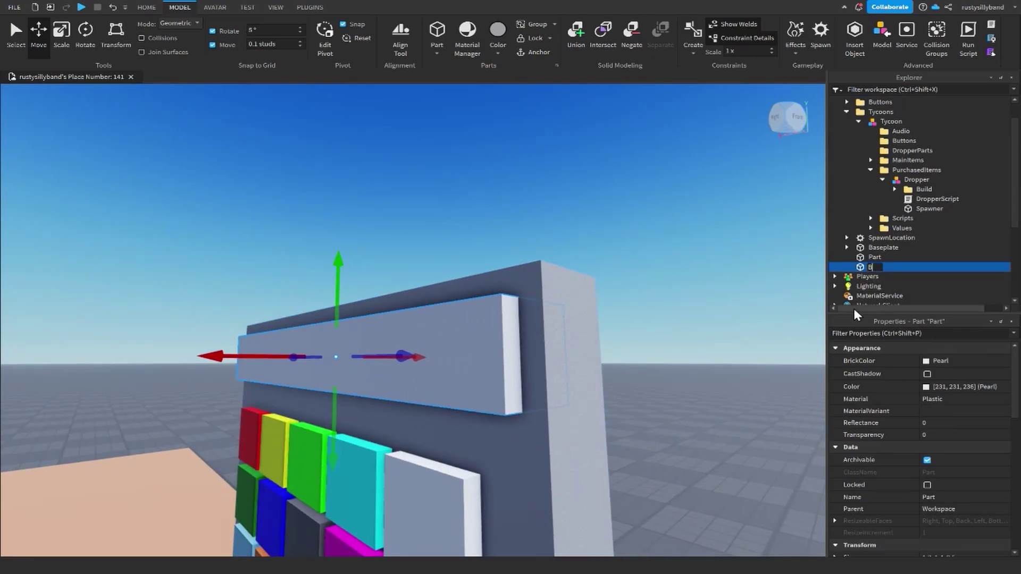
text(ar)
key(Return)
Rename the large panel part behind the squares as Back
key(s)
right_drag(556, 240, 550, 277)
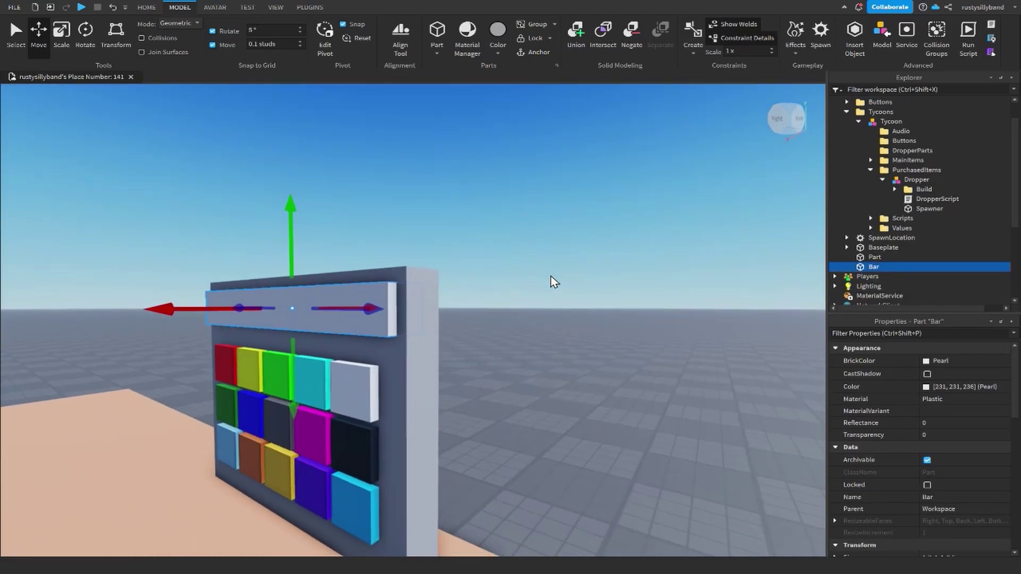
key(w)
click(426, 325)
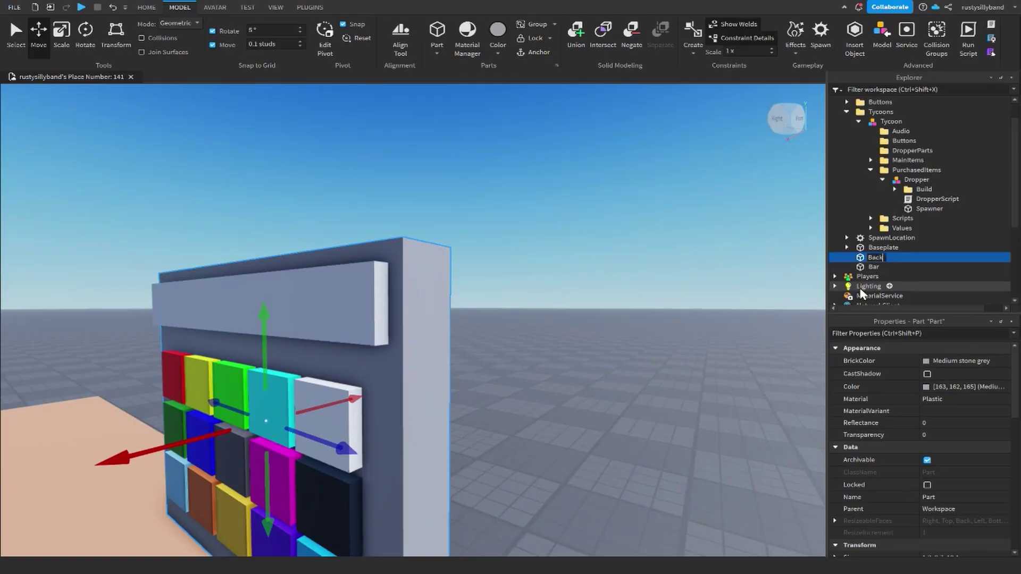
key(Return)
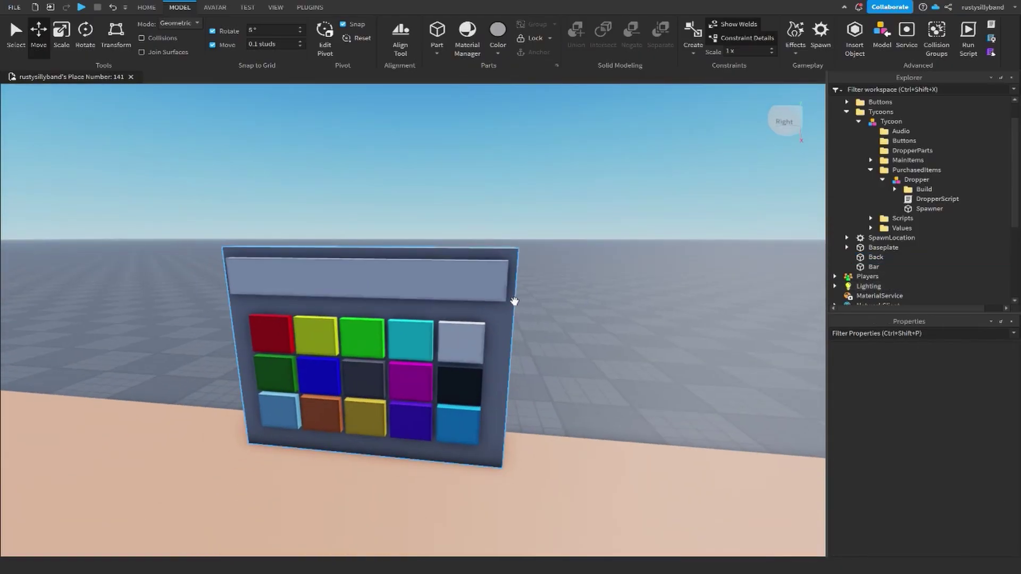
Group the Back part, the Bar part and the new Buttons folder into a model named Colorizer
click(875, 257)
shift+click(873, 267)
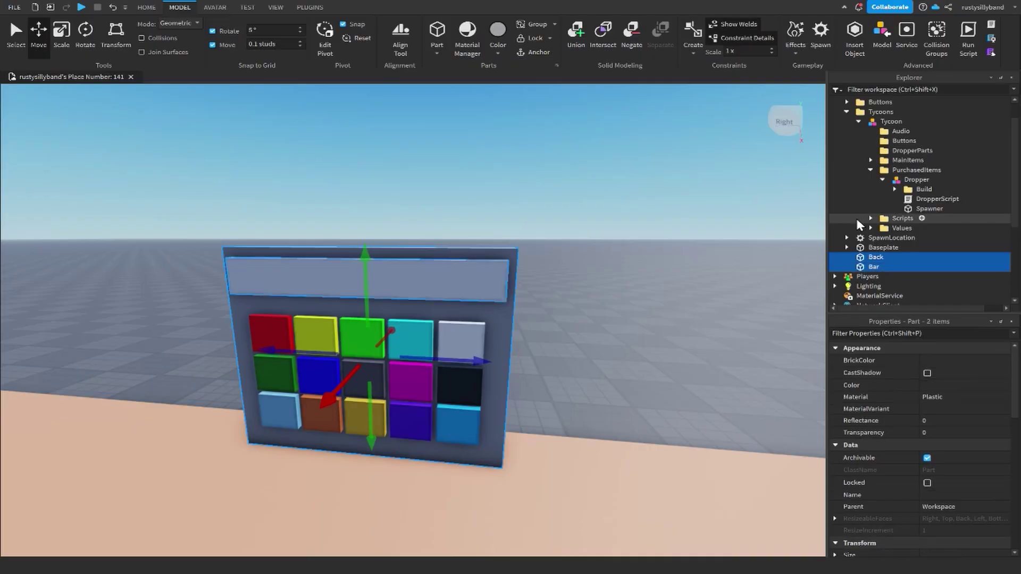
scroll(860, 225, up, 1)
ctrl+click(887, 131)
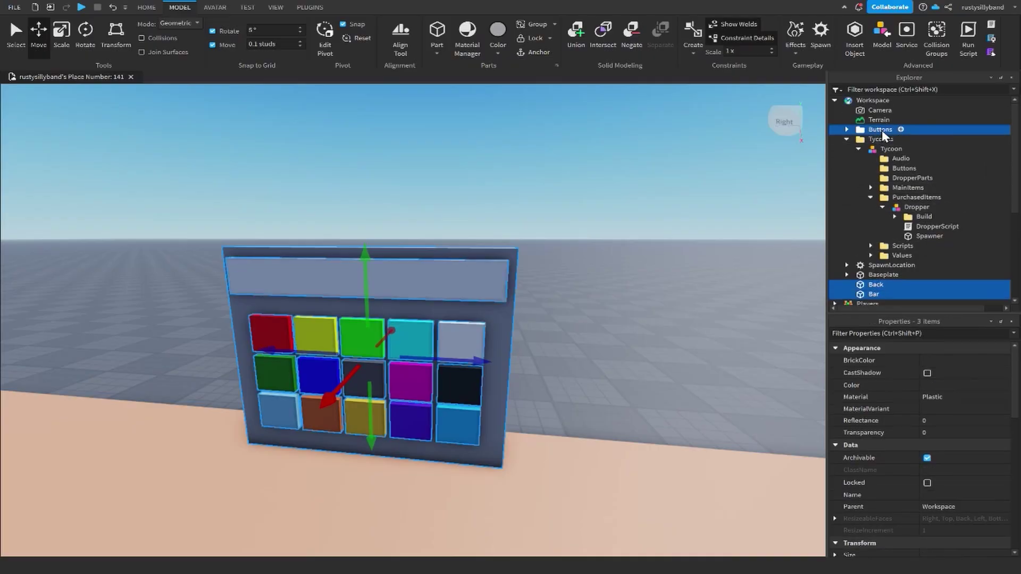
right_click(883, 134)
click(894, 227)
key(f)
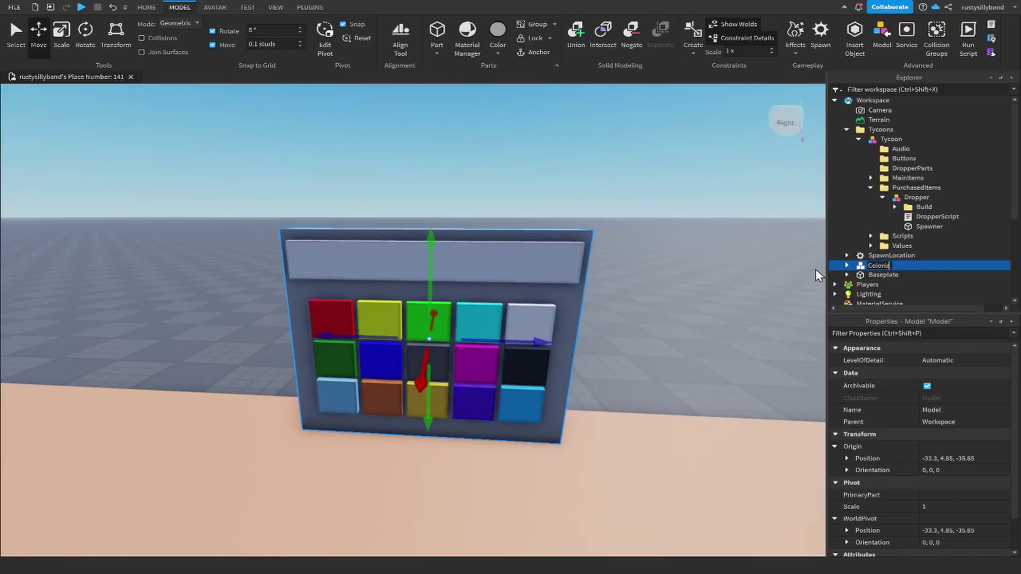
key(Return)
Expand the Colorizer model and examine its contents and the finished panel
right_drag(679, 329, 681, 326)
scroll(680, 328, up, 2)
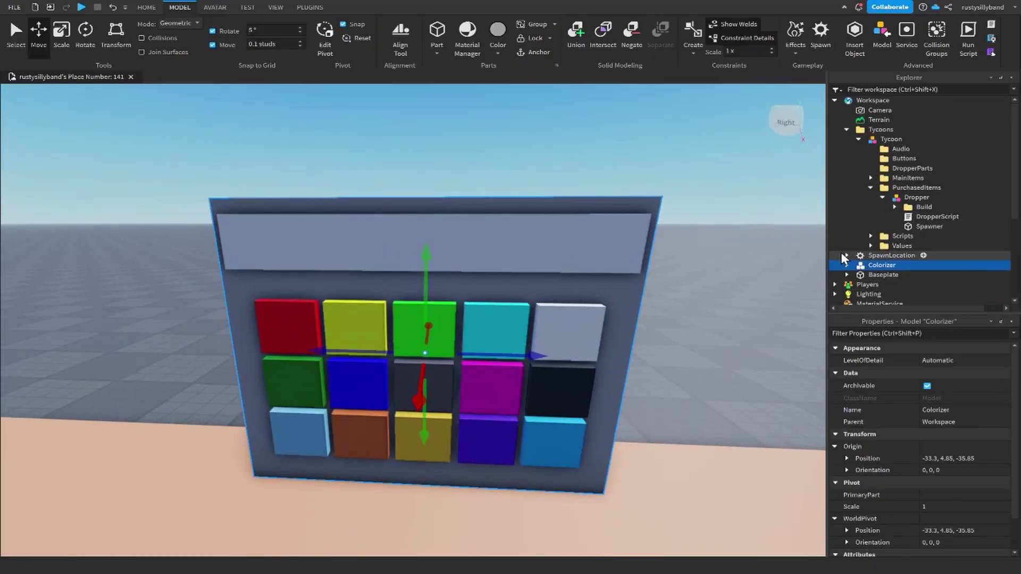
click(846, 266)
right_drag(742, 261, 739, 262)
scroll(678, 260, down, 3)
right_drag(679, 260, 672, 272)
scroll(678, 260, up, 2)
click(876, 296)
scroll(673, 271, down, 2)
scroll(673, 271, up, 1)
click(672, 271)
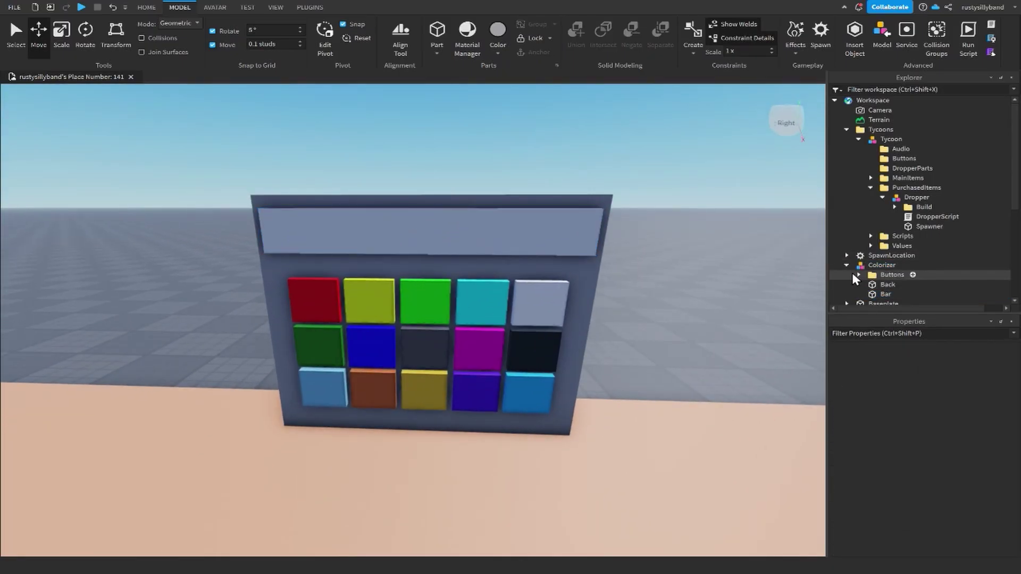
Add a Script to the Colorizer model
click(909, 266)
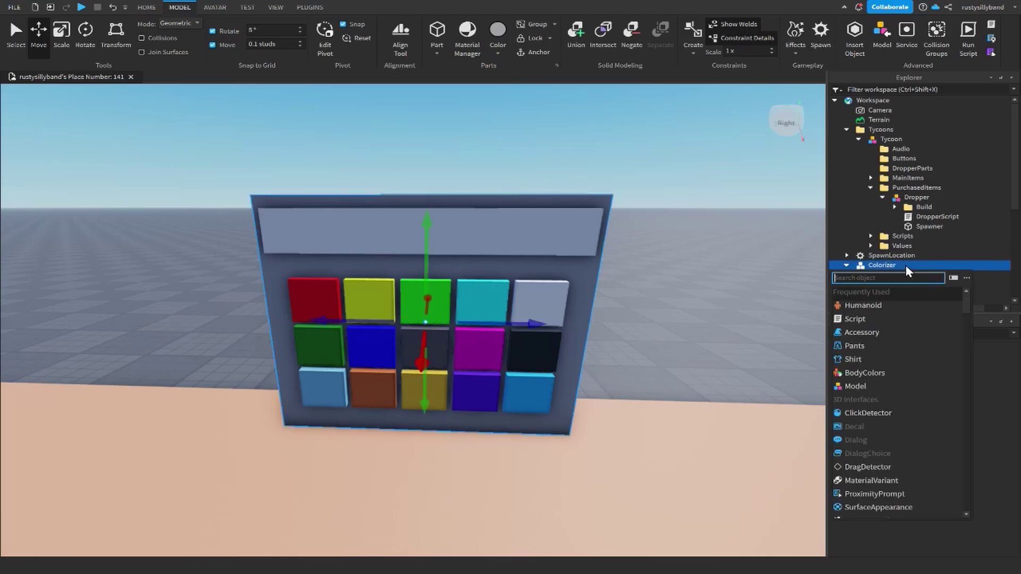
click(872, 326)
click(199, 206)
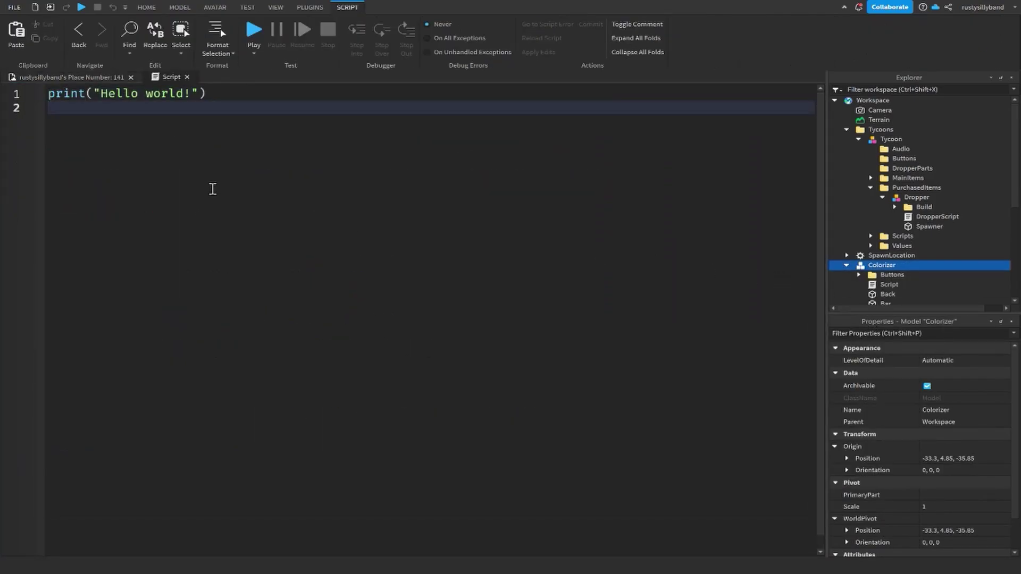
Replace the script's default code with a variable for the folder: local buttons = script.Parent:FindFirstChild("Buttons")
key(ctrl+a)
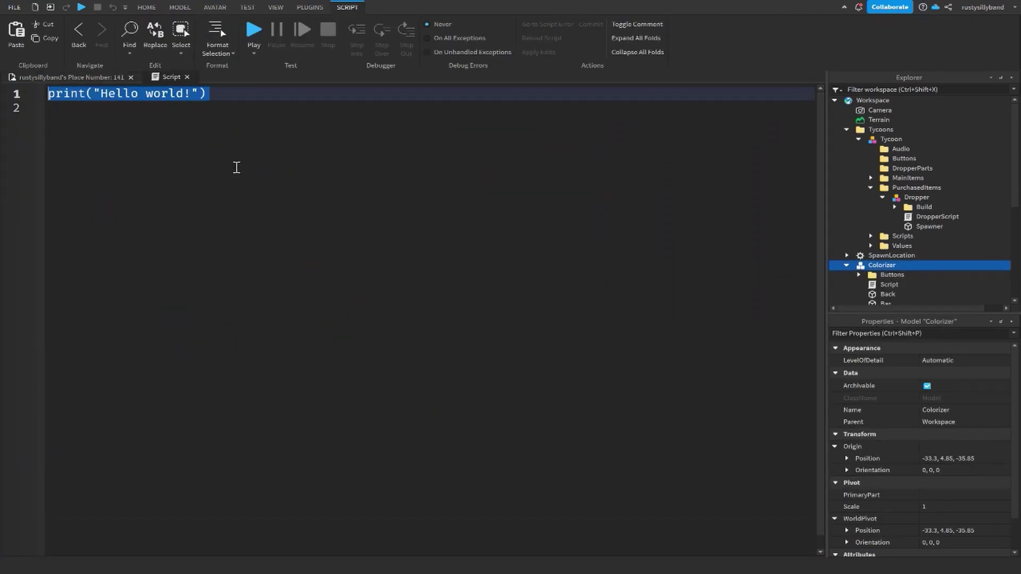
text(local buttons)
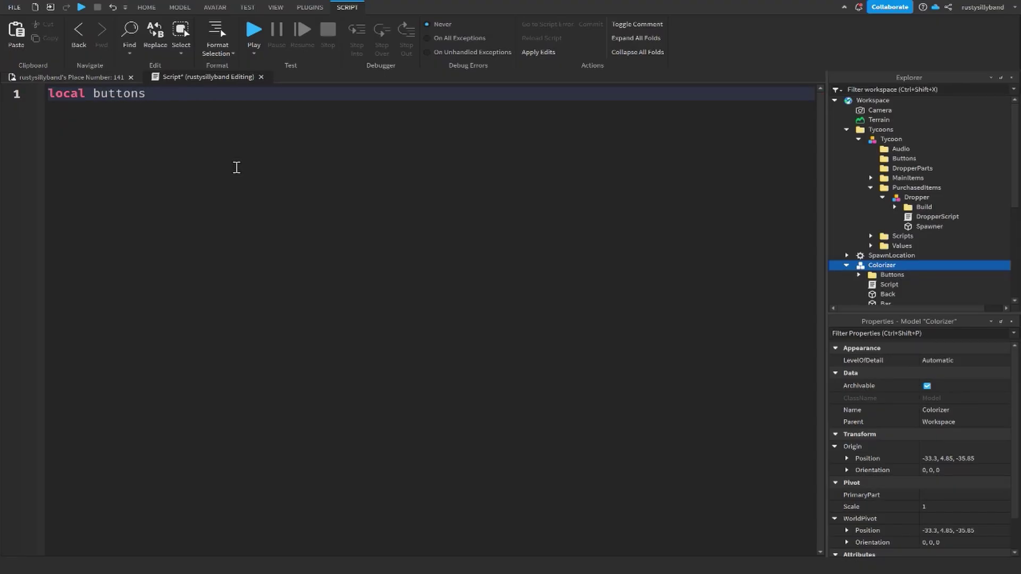
text( = script.Parent)
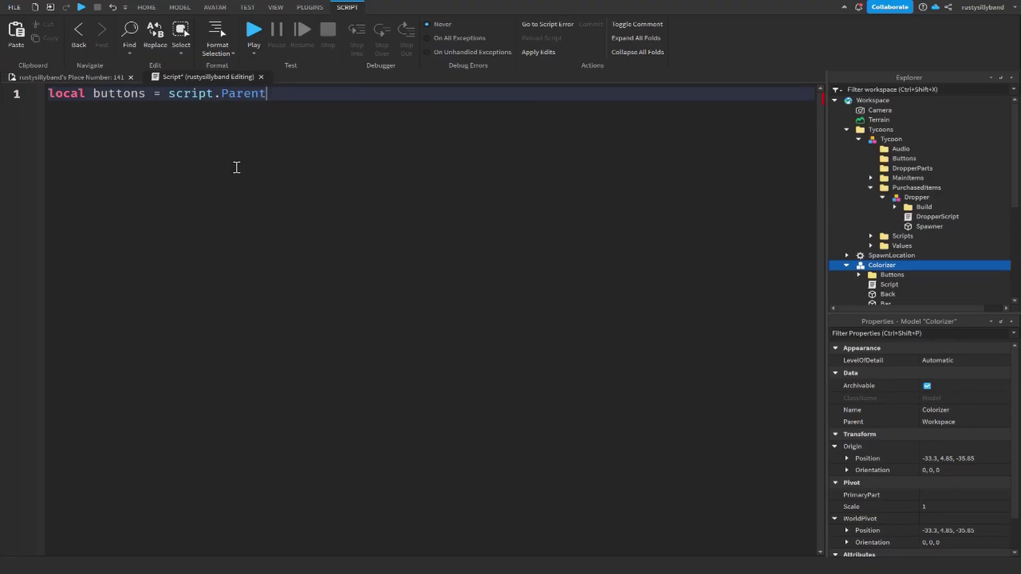
text(:FindFirstChild("b)
key(Tab)
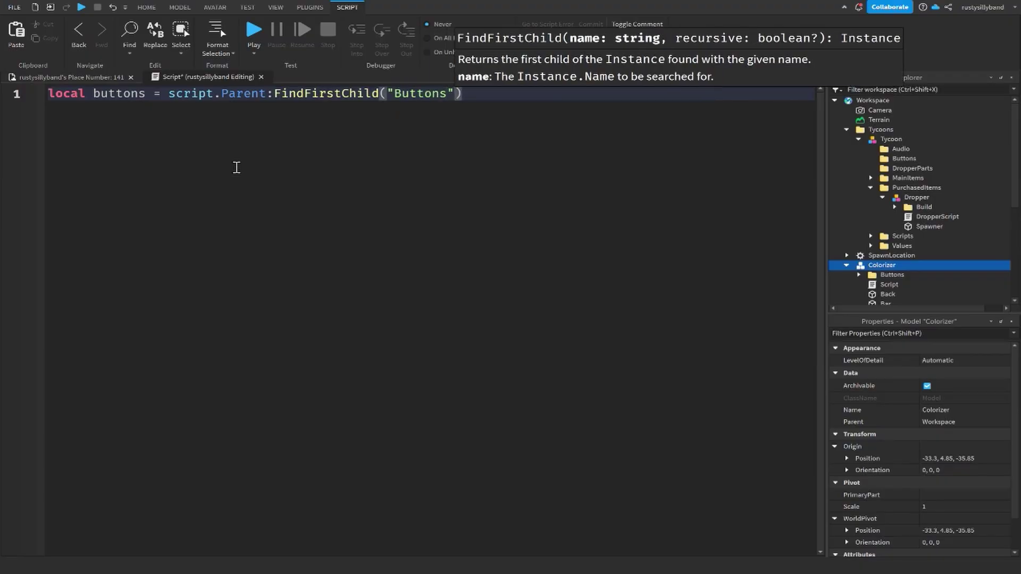
key(Return)
key(Return)
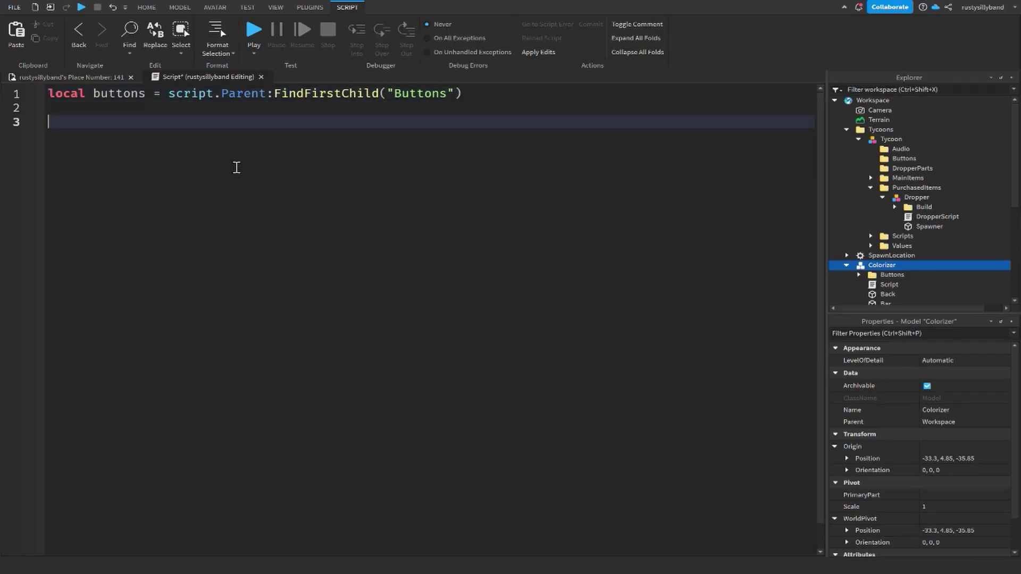
key(BackSpace)
Add a second variable line to the script: local bar = script.Parent:FindFirstChild("Bar")
text(local bar = )
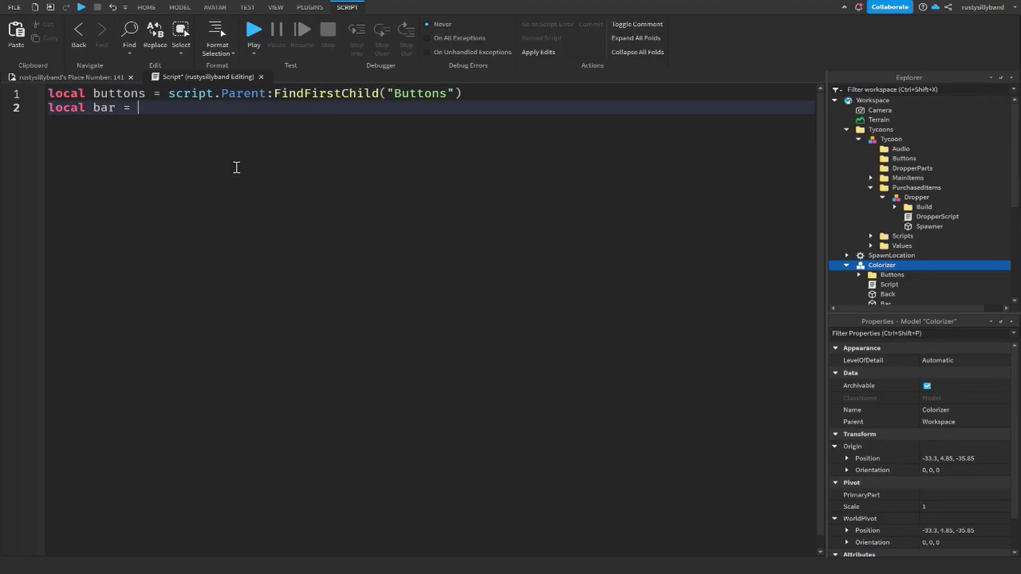
text(script.Parent:fi)
key(Tab)
text((")
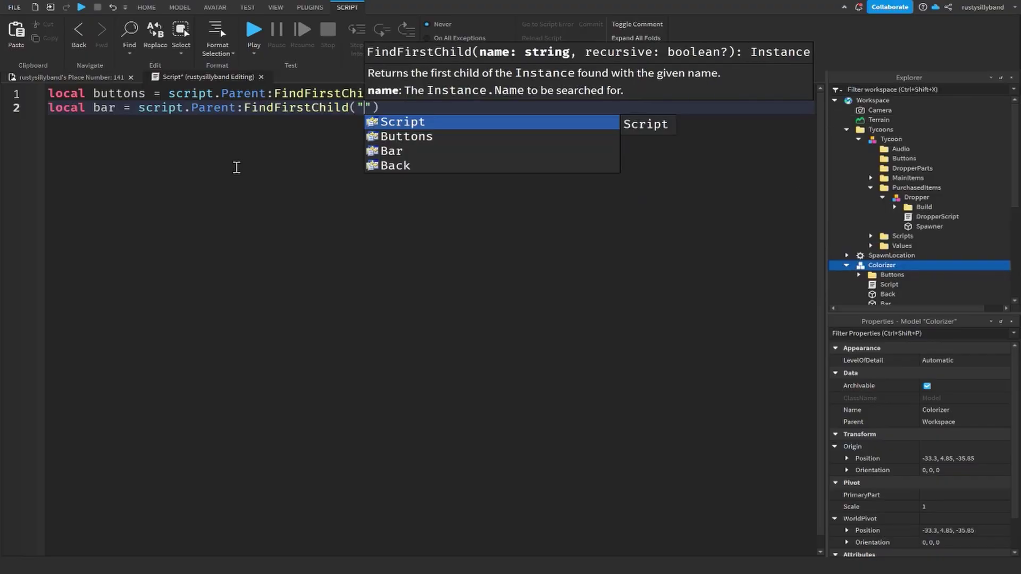
text(Bar)
key(End)
key(Return)
key(Return)
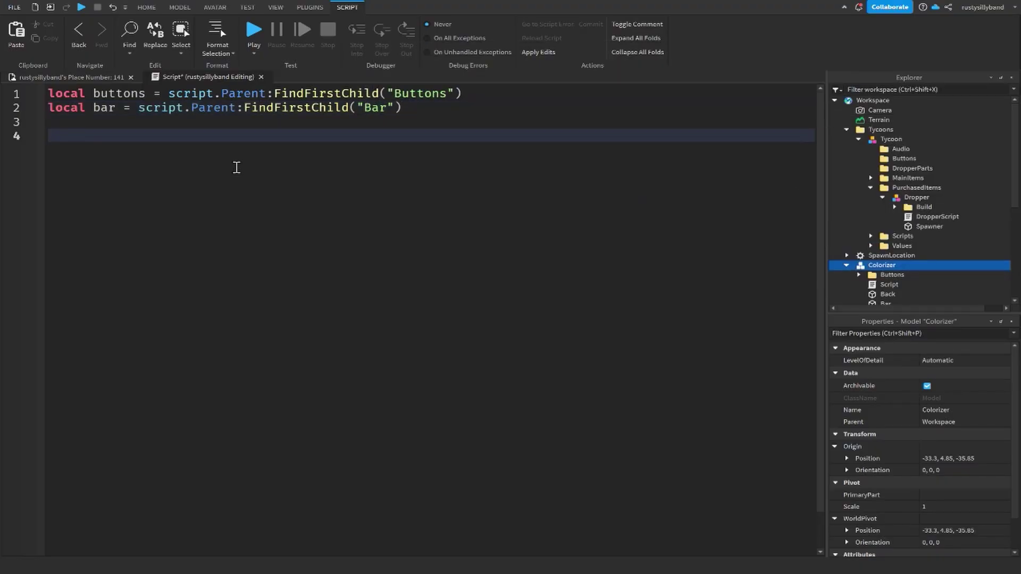
Write a loop over the panel buttons in the script: for i, v in pairs(buttons:GetChildren()) do, with v starting its body
text(for i)
text(, v in pairs()
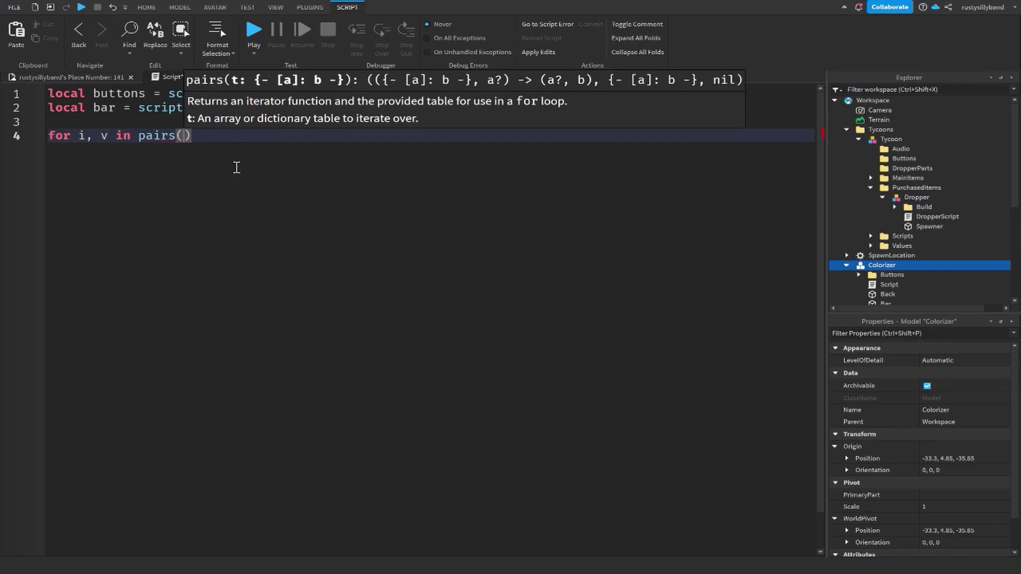
text(buttons:g)
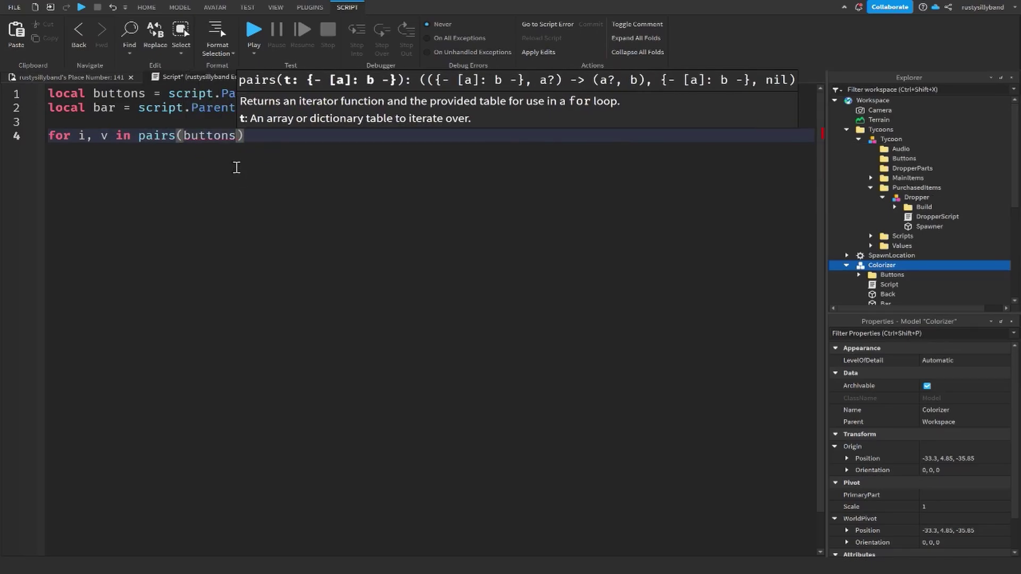
key(Tab)
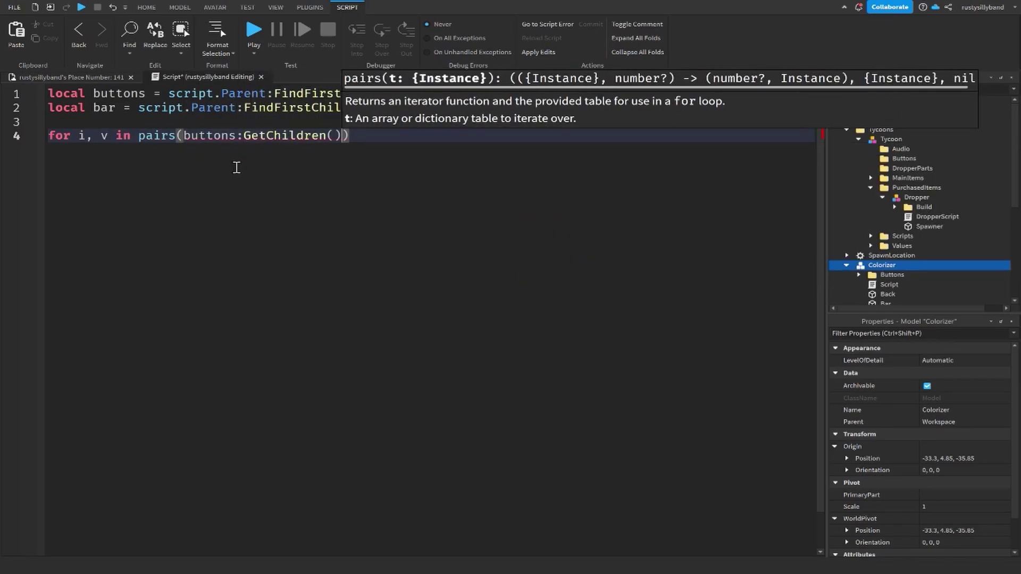
click(861, 273)
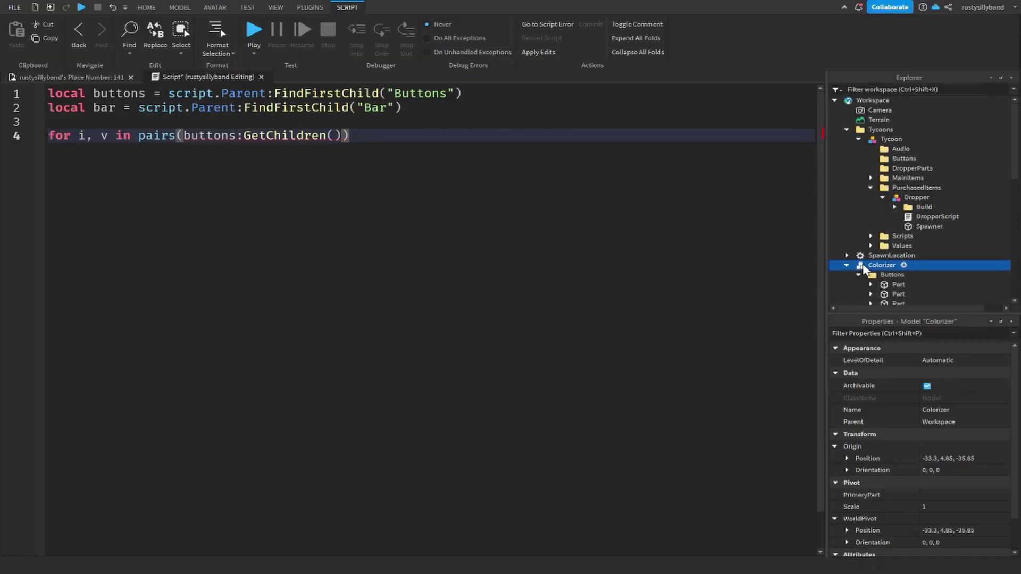
scroll(860, 271, down, 6)
scroll(881, 213, up, 1)
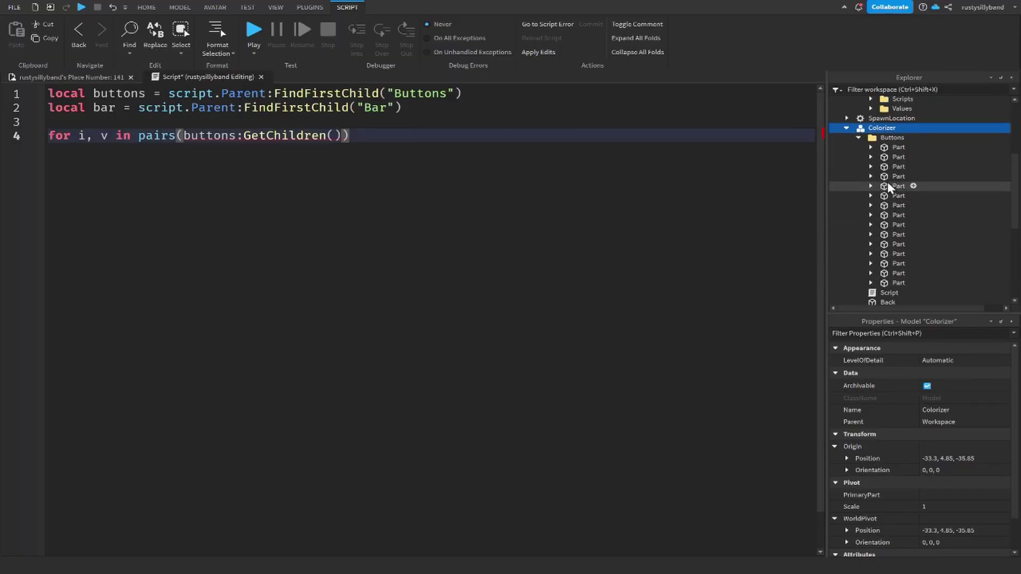
click(859, 139)
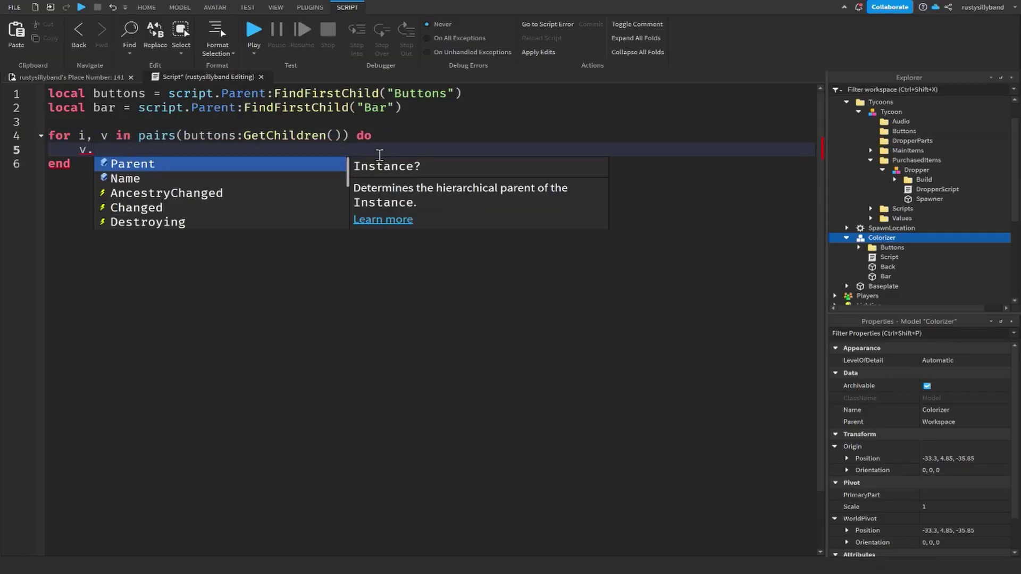
key(BackSpace)
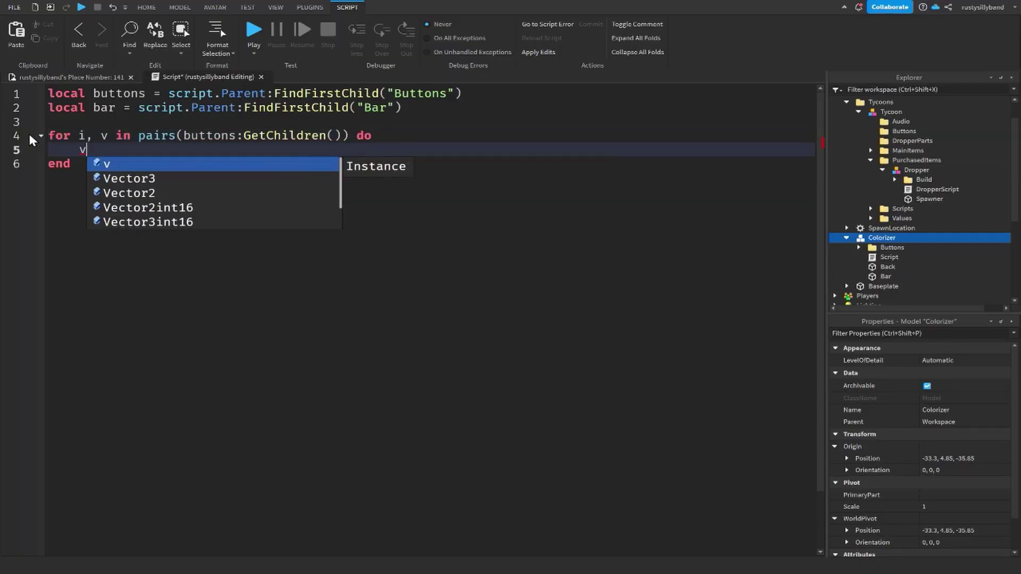
Examine the loop header in the script and the ClickDetector inside the first part of the Colorizer's Buttons folder
click(106, 135)
click(243, 136)
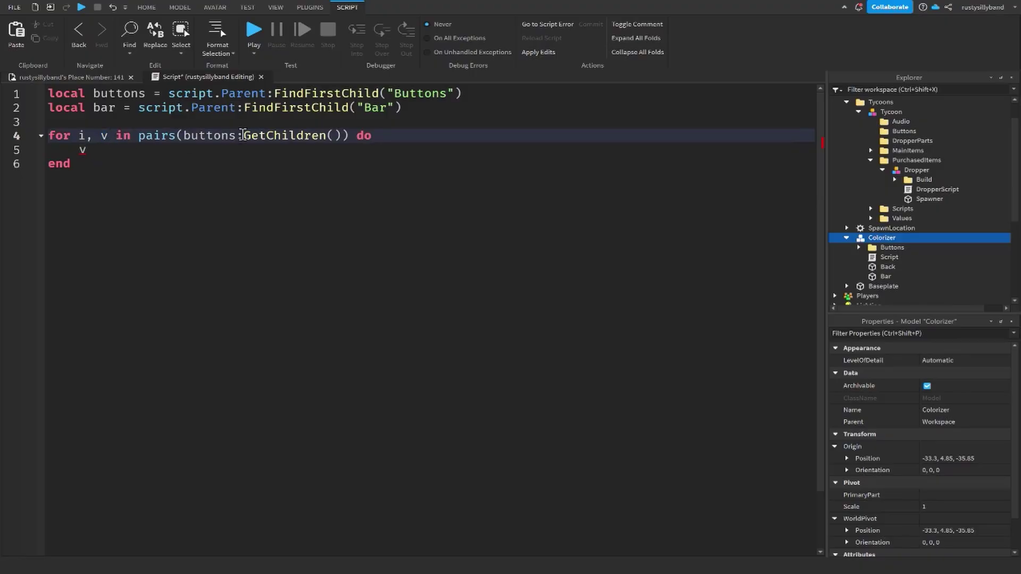
click(265, 136)
click(214, 136)
click(206, 138)
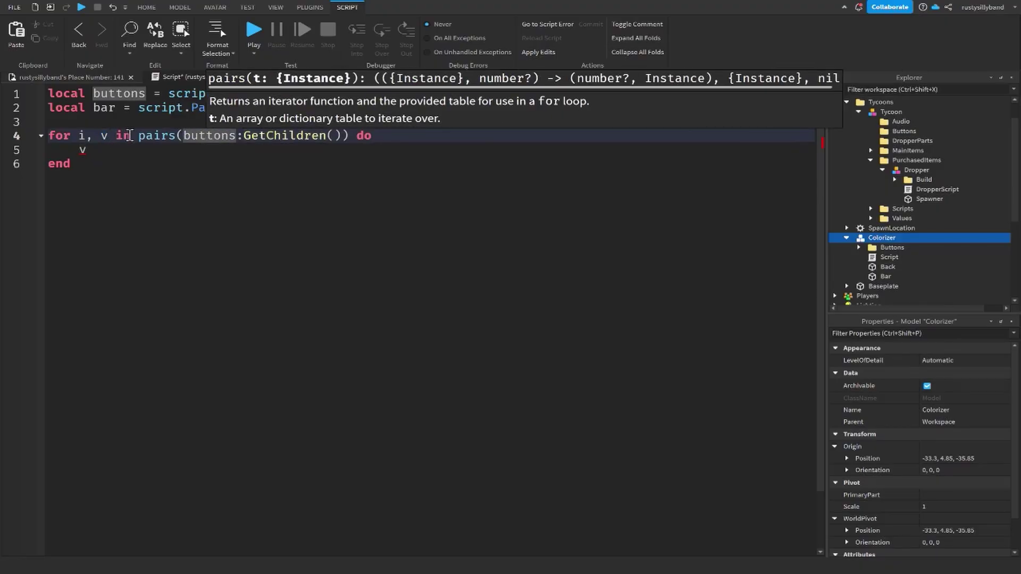
click(117, 148)
click(858, 248)
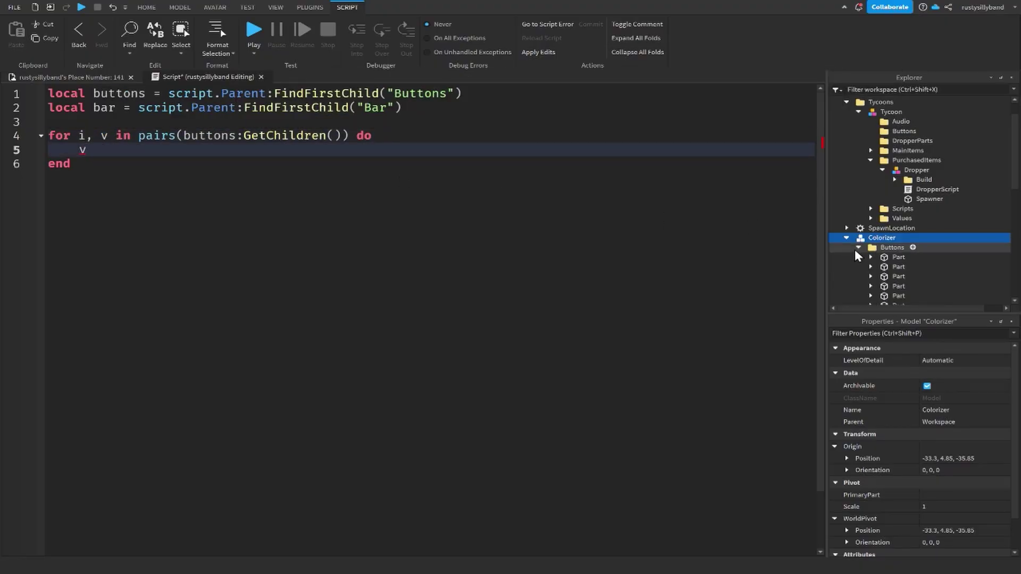
scroll(866, 218, down, 3)
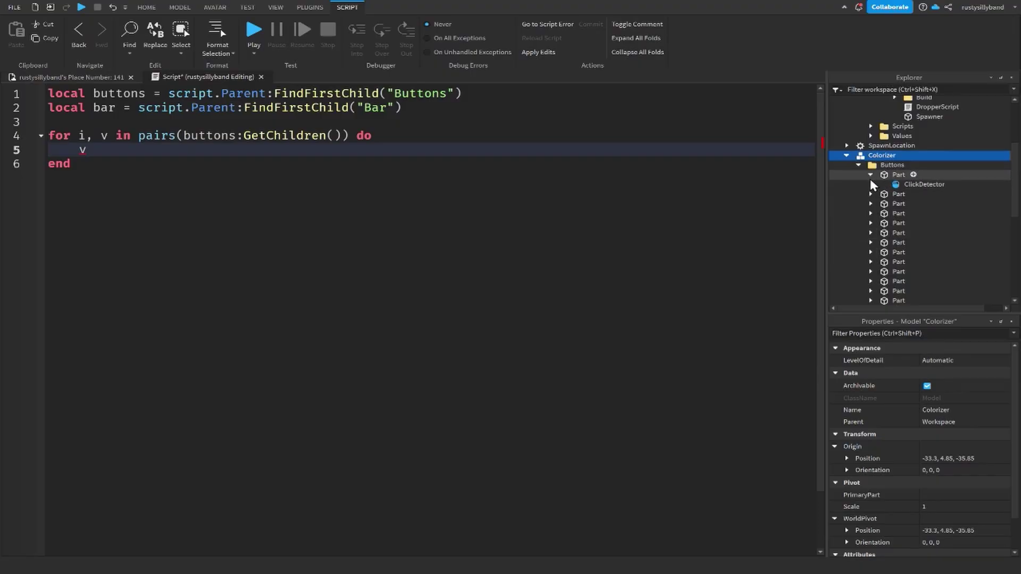
Connect a function to each button's click inside the loop: v.ClickDetector.MouseClick:Connect(function()
click(99, 149)
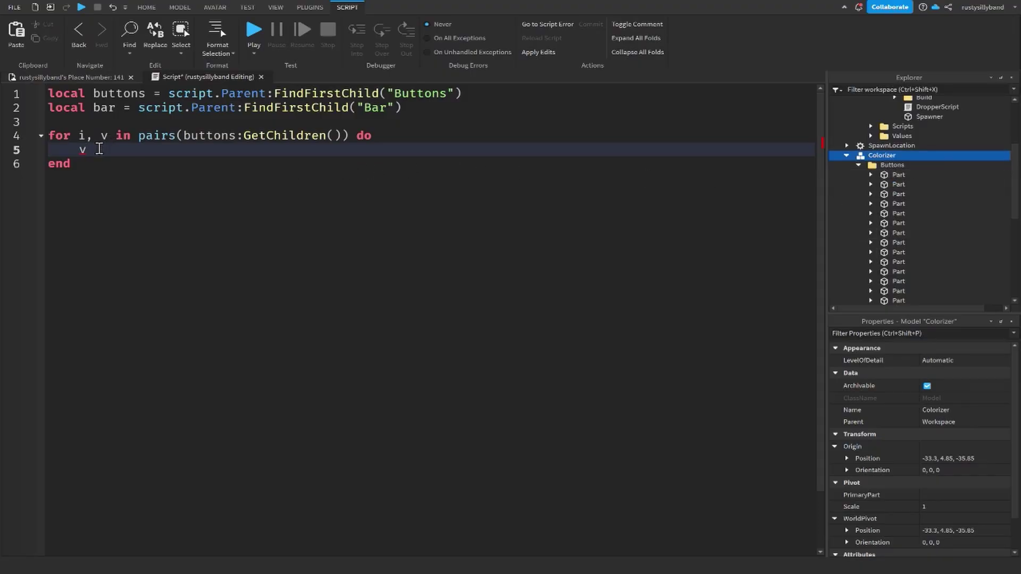
text(.Clicke)
key(Tab)
text(:)
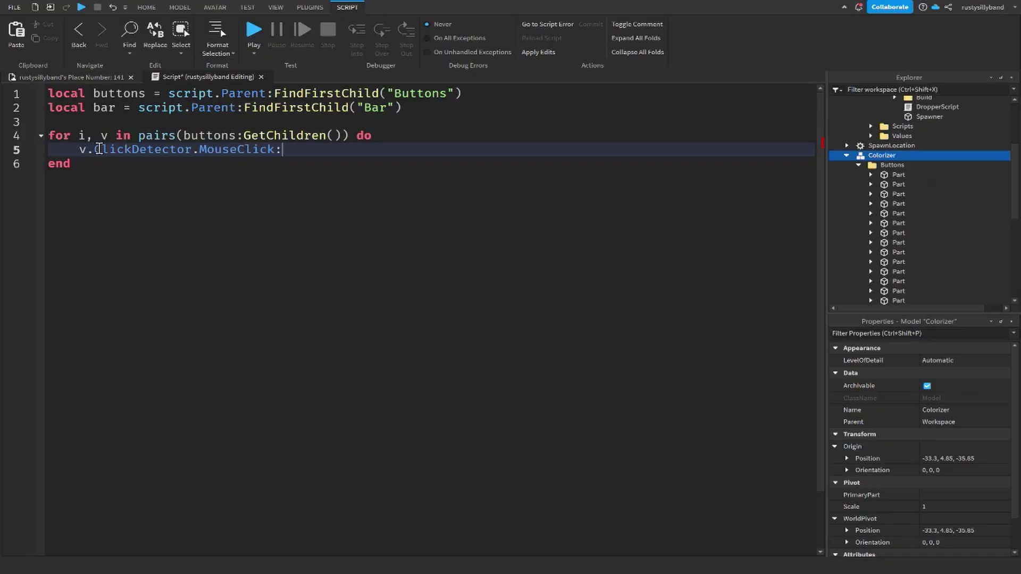
text(Connect(fu)
key(Tab)
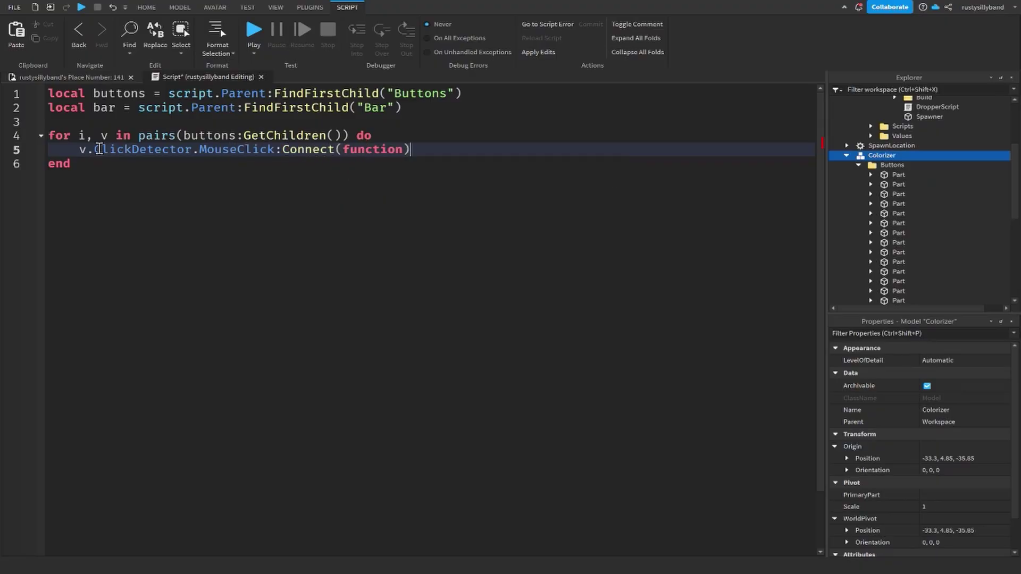
text(())
key(Return)
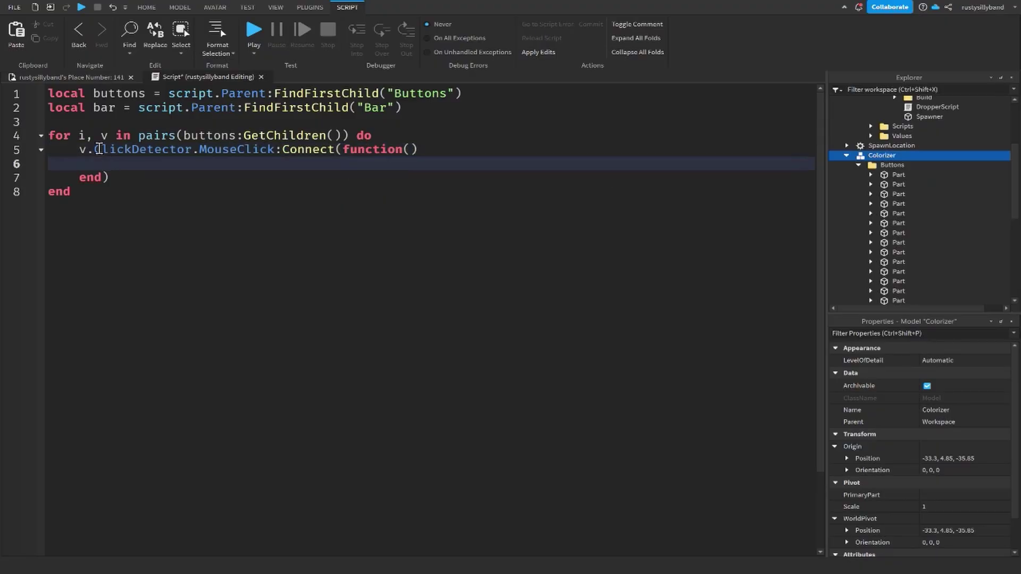
click(76, 151)
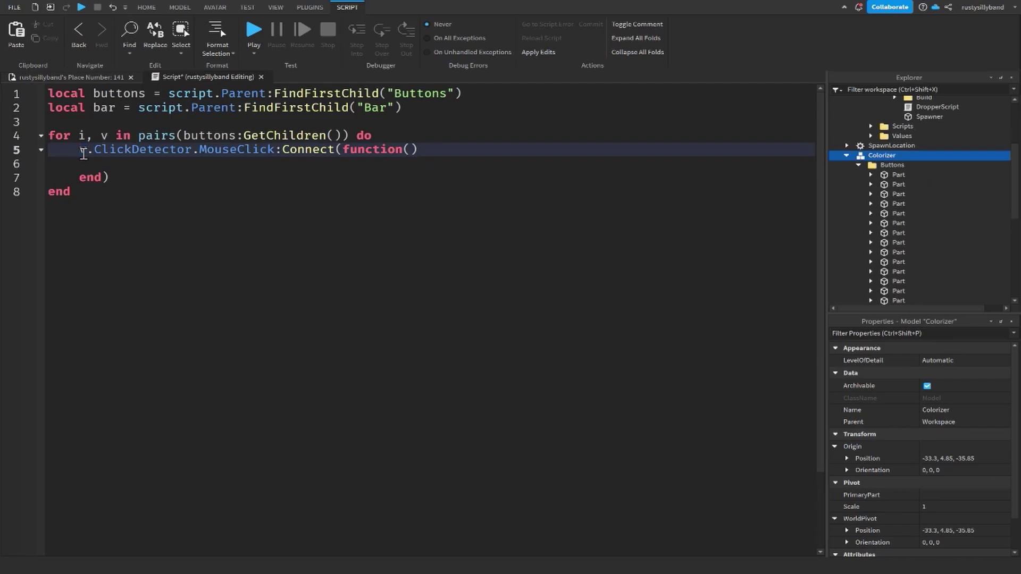
click(83, 160)
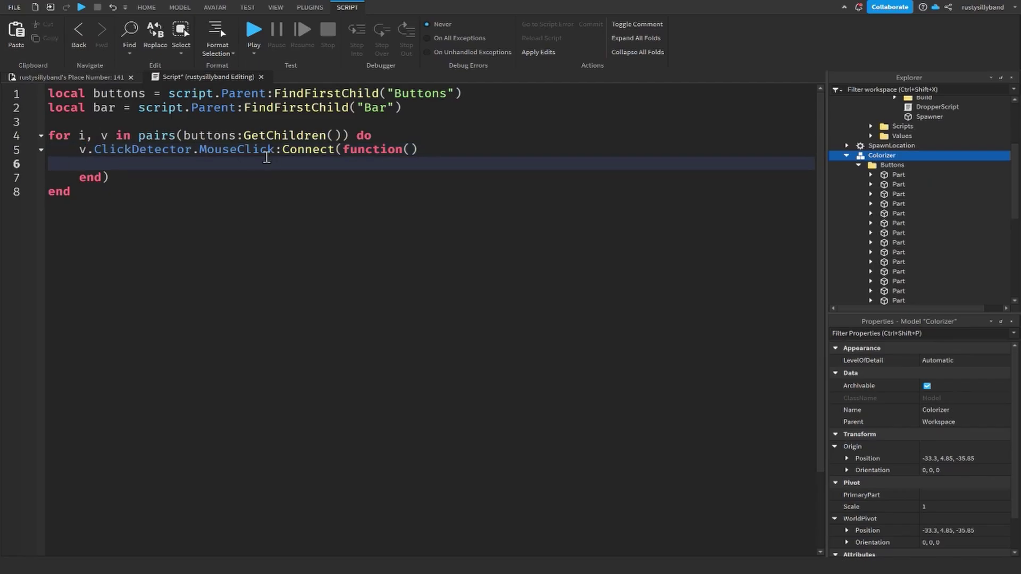
double_click(140, 150)
key(Down)
drag(77, 154, 148, 161)
click(140, 166)
click(129, 176)
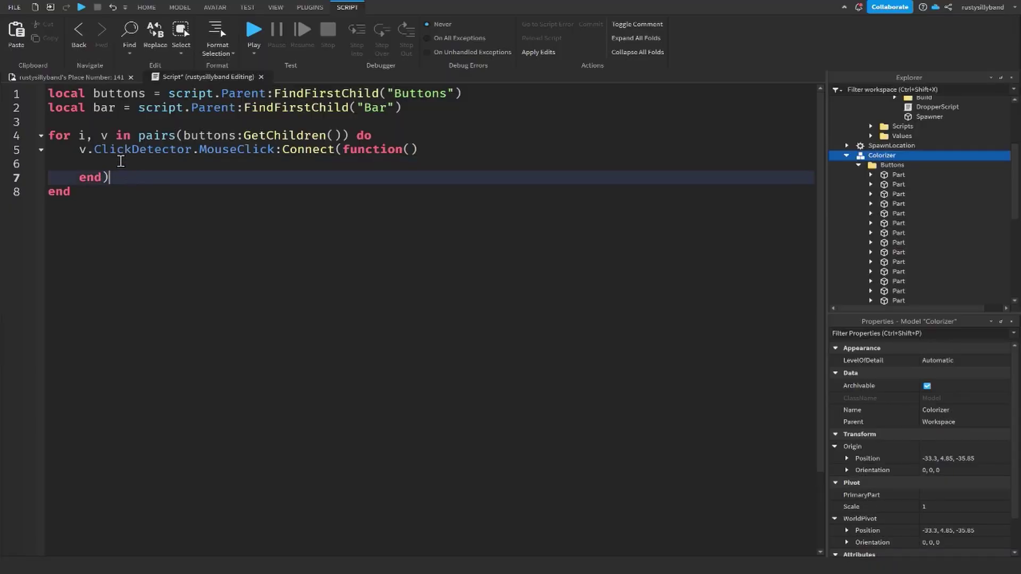
click(115, 166)
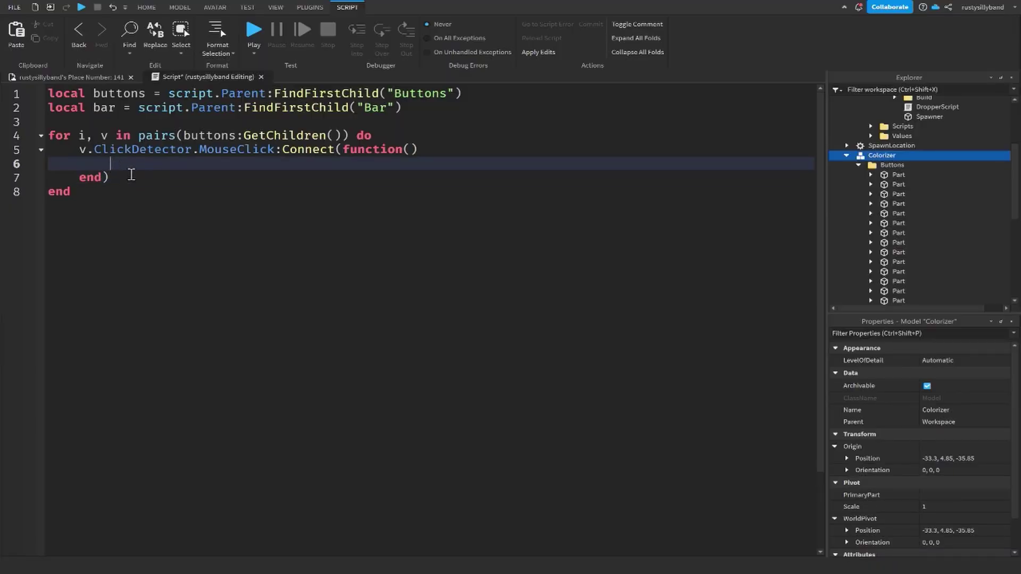
Insert two blank lines above the for loop in the script
click(160, 126)
key(Return)
key(Return)
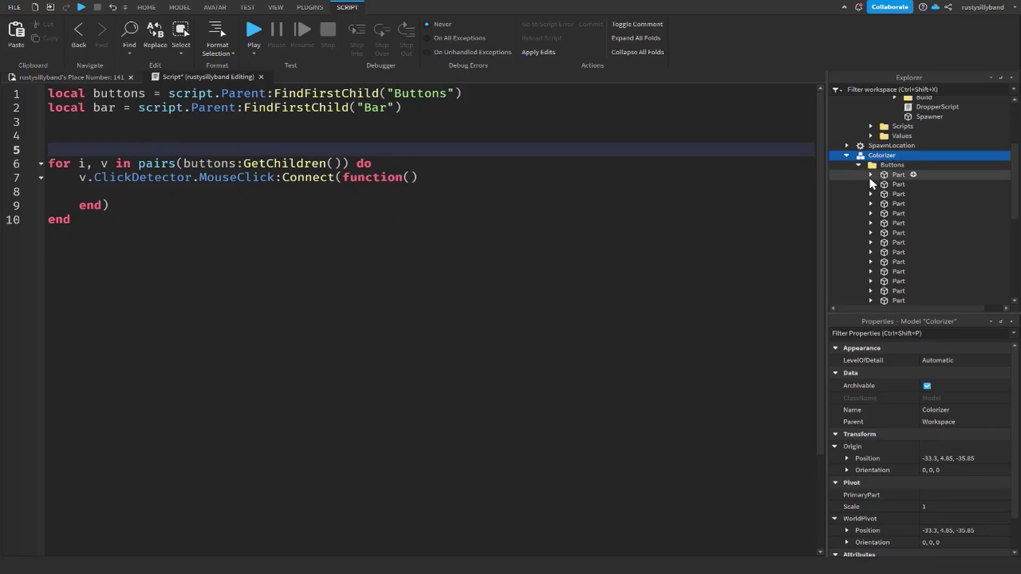
Move the Colorizer model into the tycoon's PurchasedItems folder and collapse the Dropper model
click(859, 165)
click(847, 155)
scroll(869, 181, up, 2)
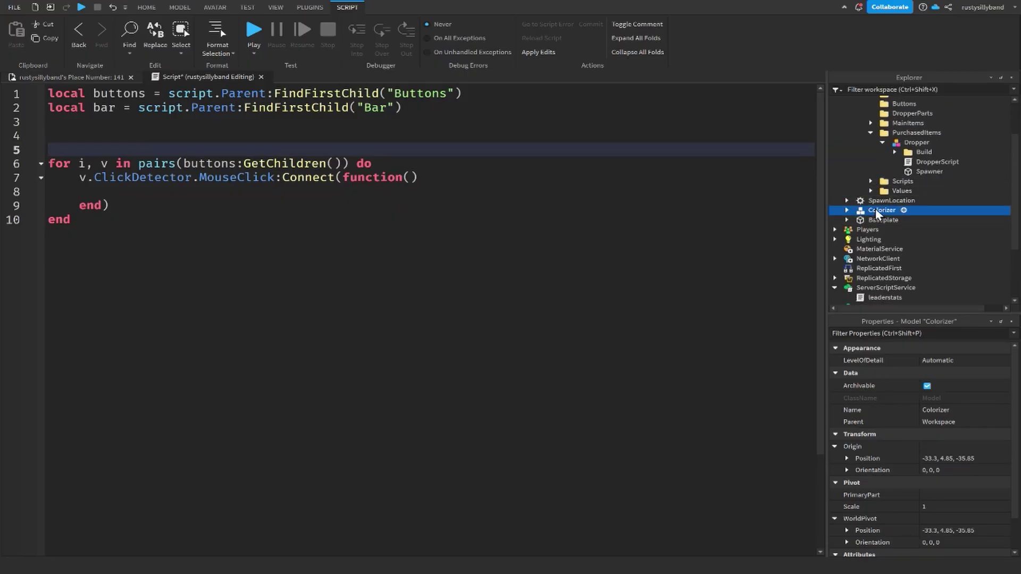
drag(876, 209, 907, 134)
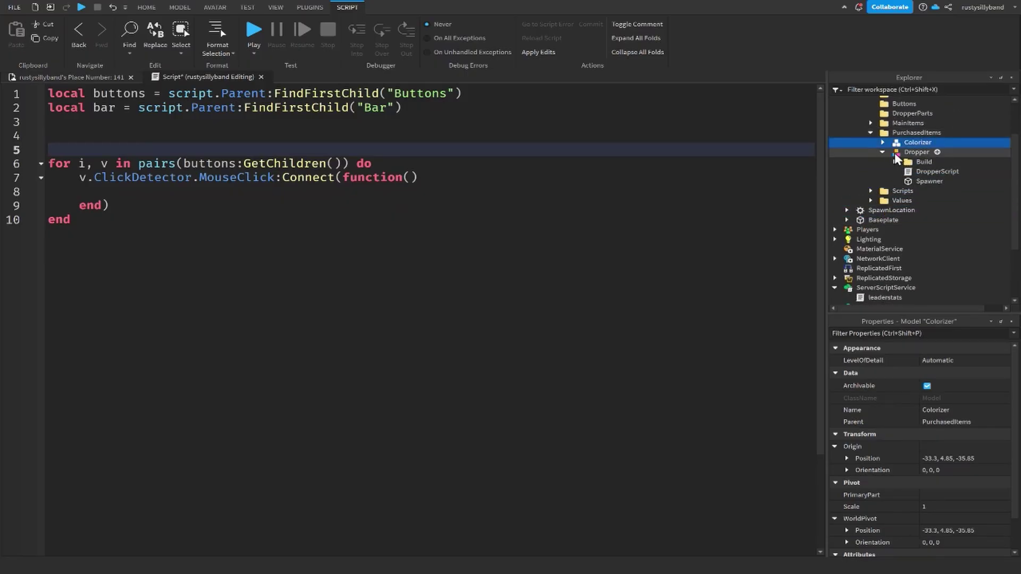
click(883, 153)
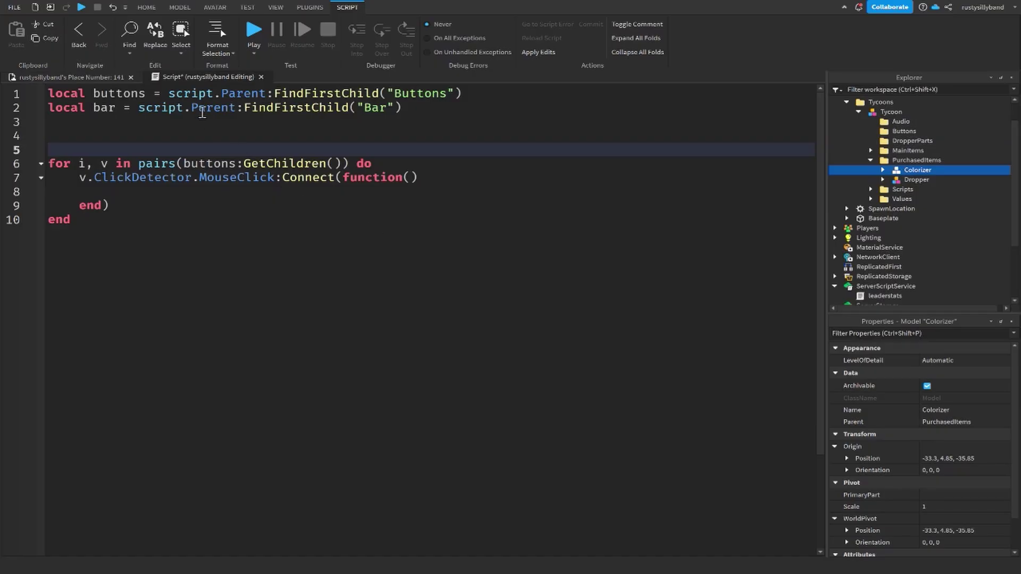
Declare a variable for the tycoon's values folder above the loop: local values = script.Parent.Parent.Parent.Values
click(199, 130)
text(local )
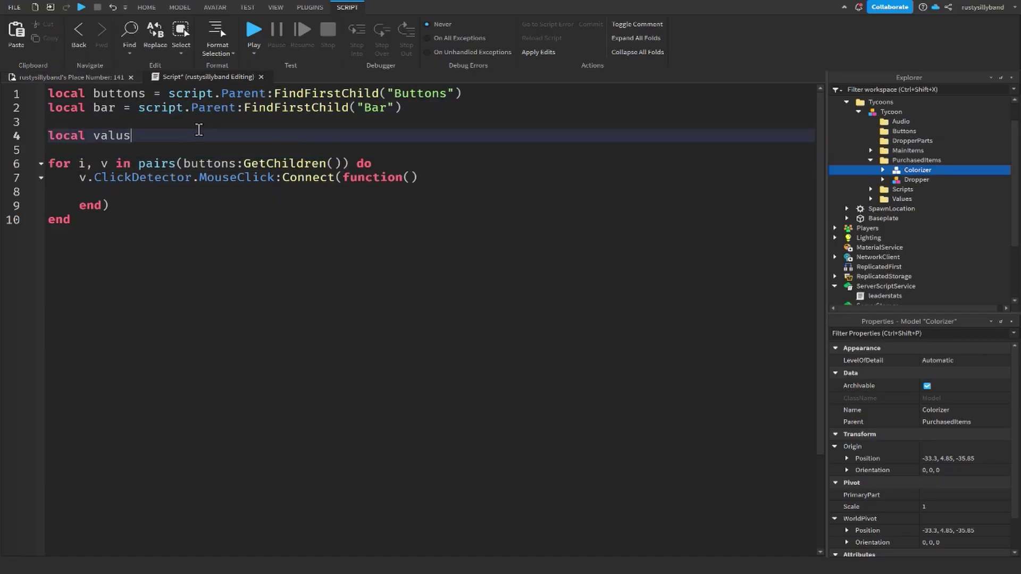
text(values = script.Parent)
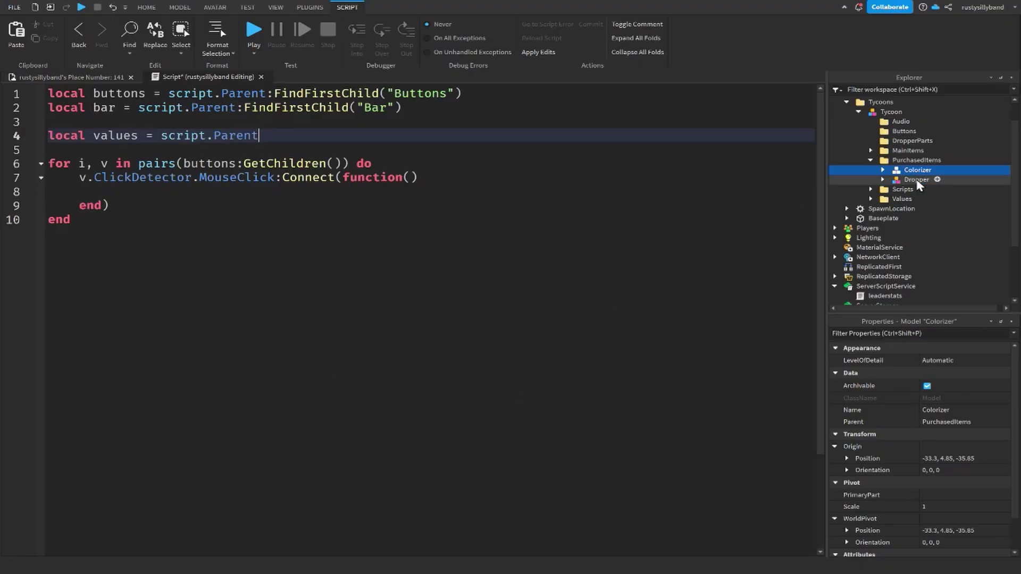
mouse_move(861, 173)
text(.Parent)
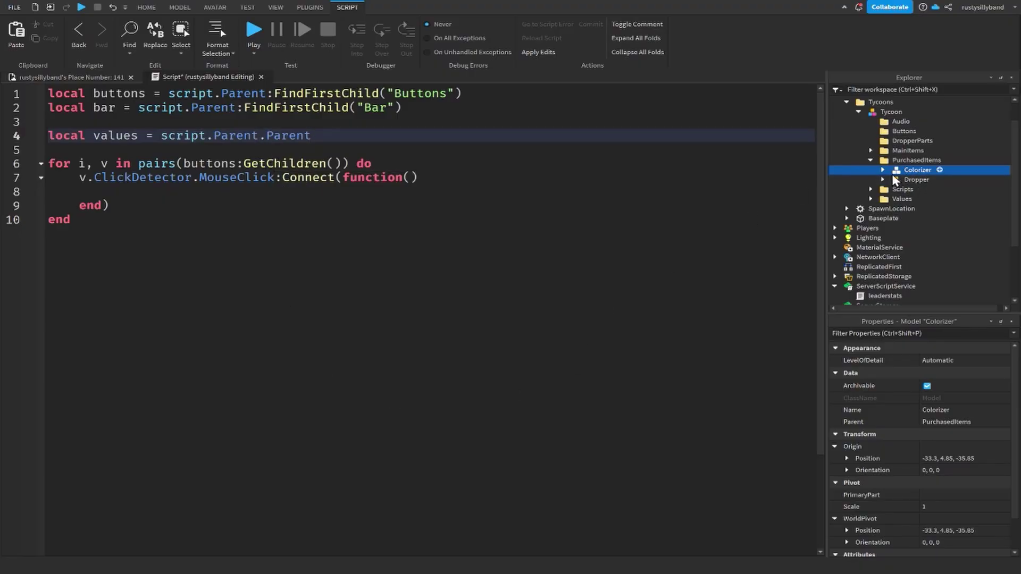
text(.Parent.Values)
Assign the clicked button's colour inside the click function: values.DropColorValue.Value = v.BrickColor
click(435, 188)
text(values)
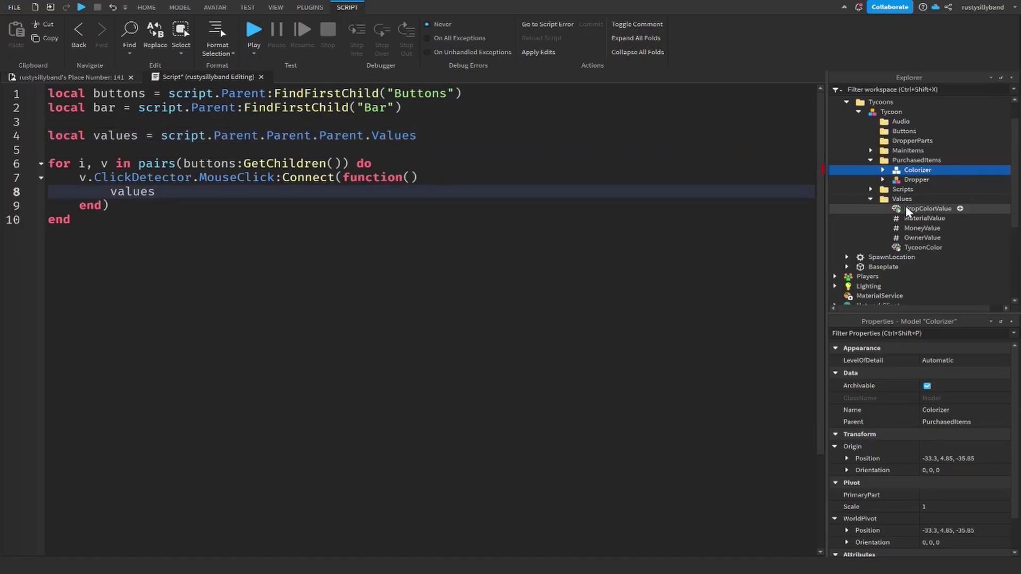
click(431, 192)
text(.drop)
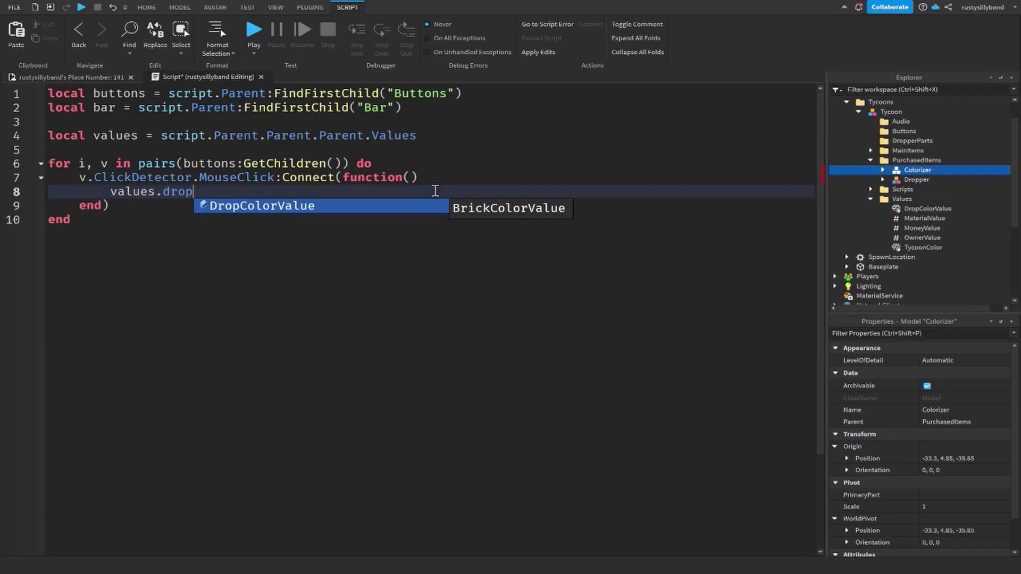
key(Tab)
text(.Value )
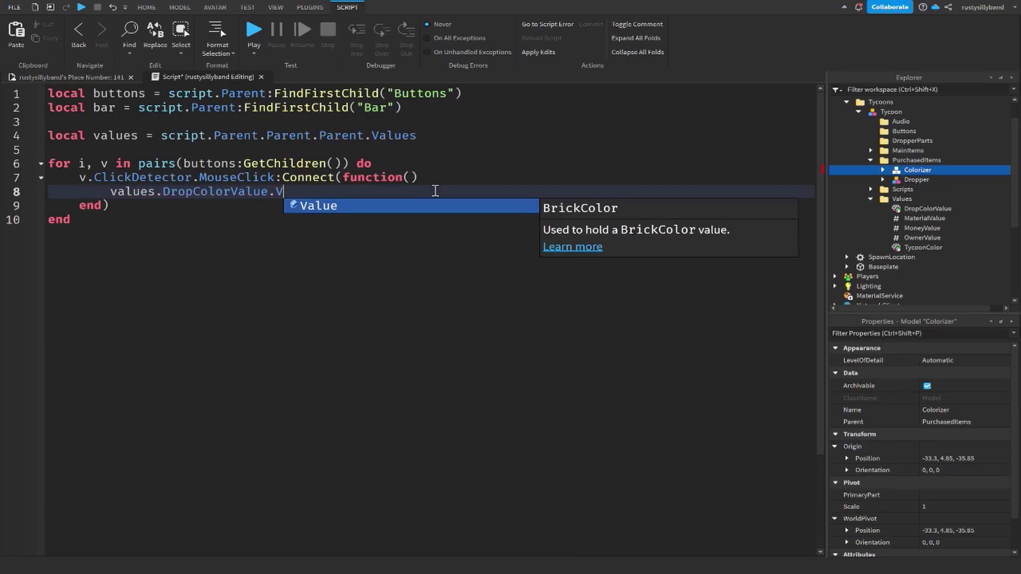
text(= v.)
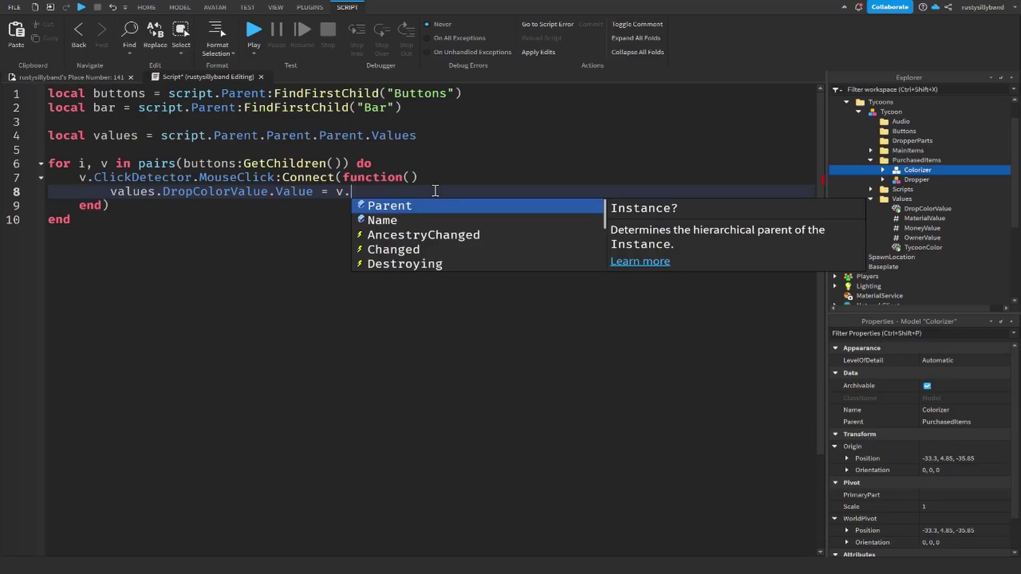
text(BrickColor)
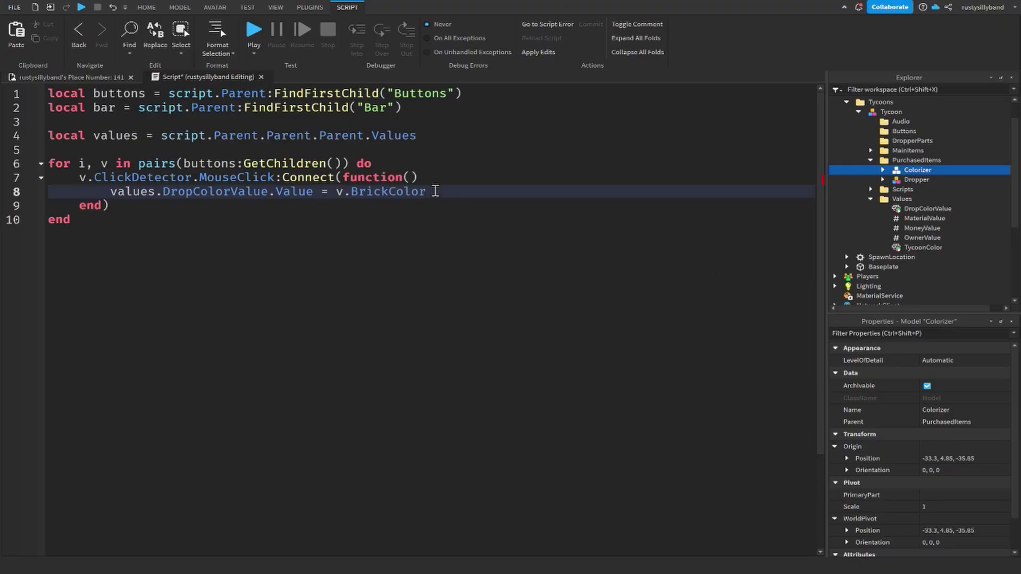
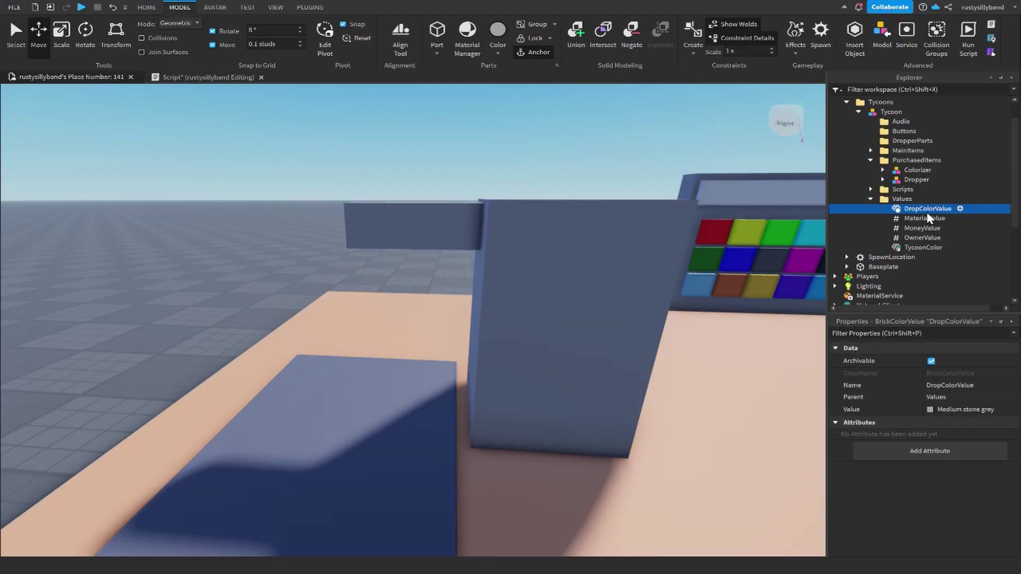
scroll(420, 289, down, 3)
right_drag(420, 289, 409, 277)
scroll(410, 285, up, 2)
scroll(408, 277, up, 5)
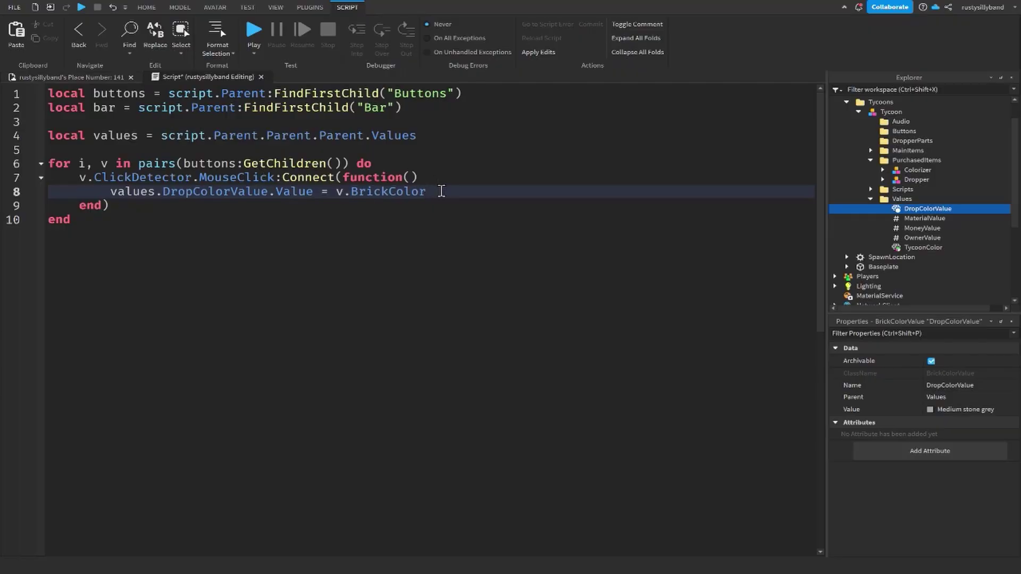
Add bar.BrickColor = v.BrickColor below the DropColorValue line inside the click function and close the script
key(Return)
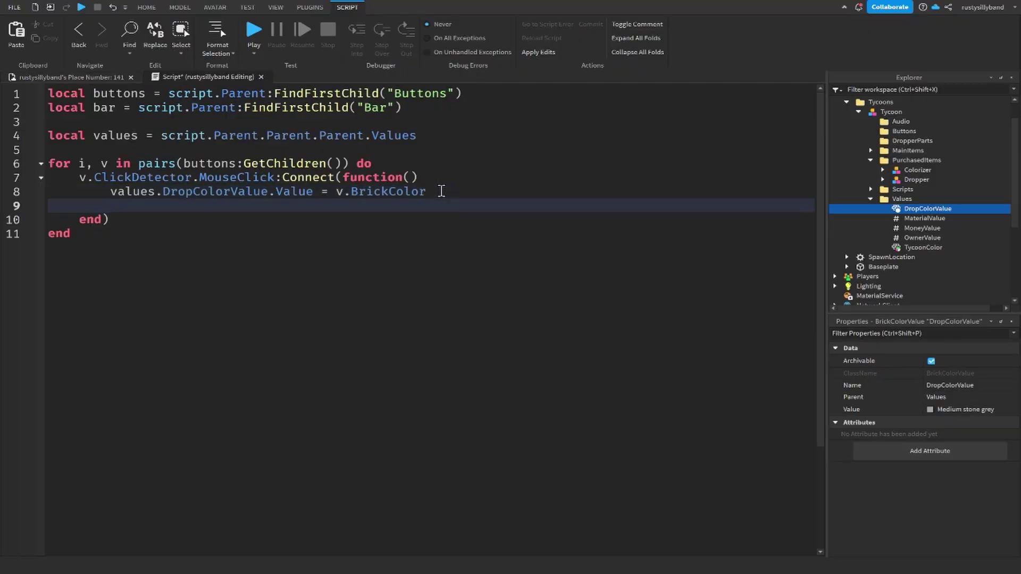
text(va)
key(BackSpace)
key(BackSpace)
text(s)
key(BackSpace)
text(b)
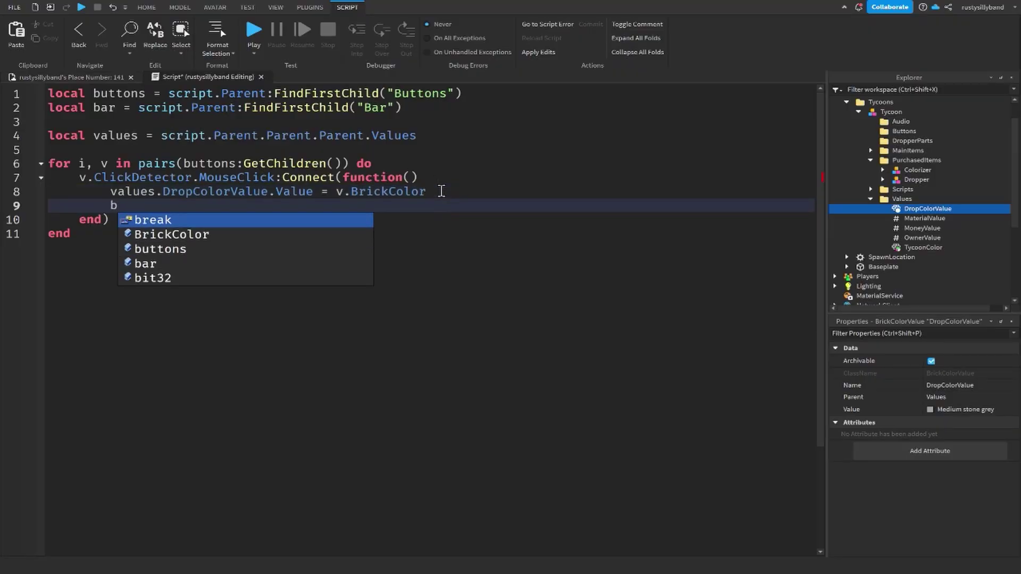
text(ar.Brick)
key(Tab)
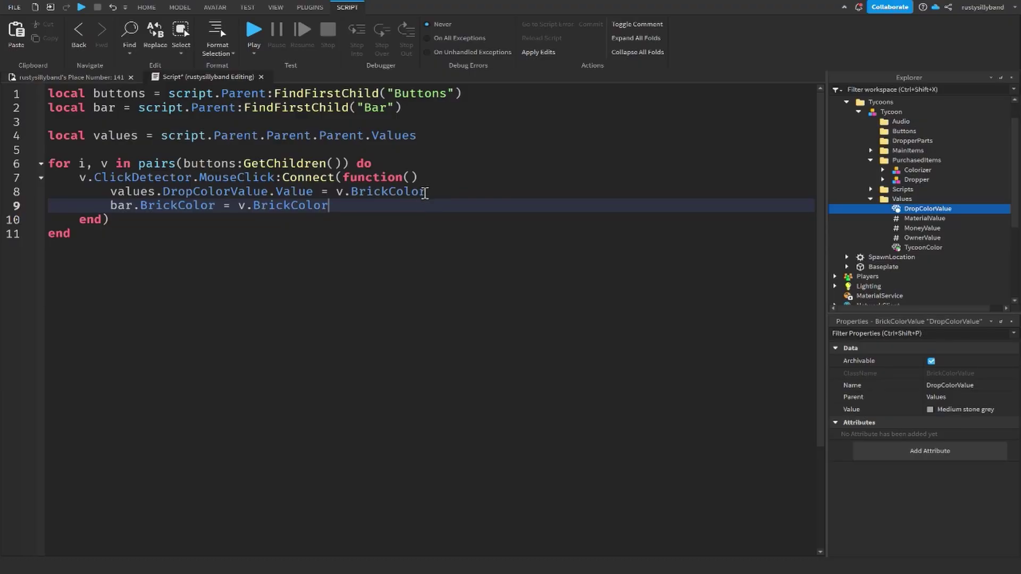
click(261, 77)
Playtest the tycoon, choose the red Colorizer button and examine the colour of the bar and the conveyor drops
scroll(470, 210, down, 5)
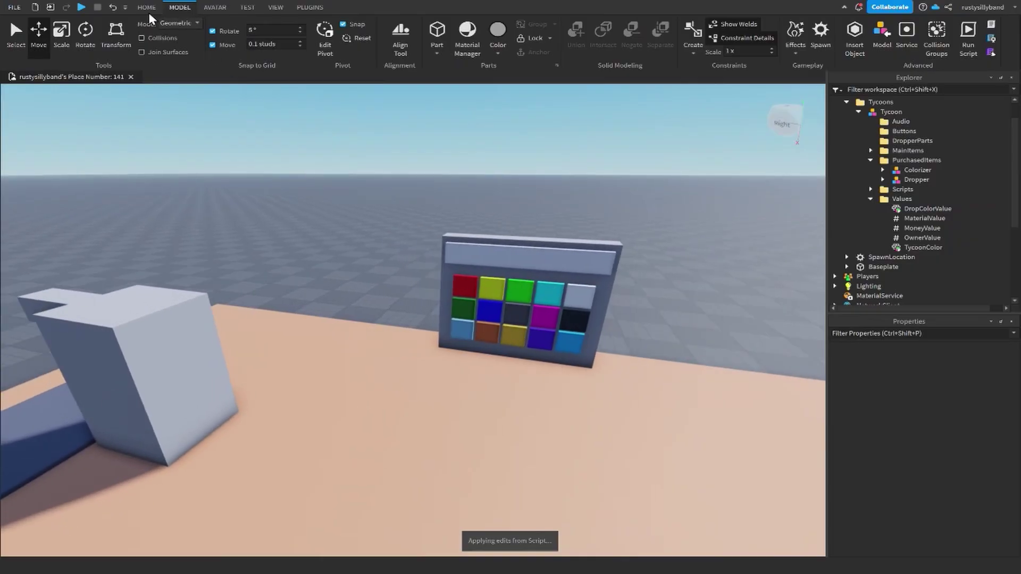
scroll(508, 222, up, 1)
click(509, 226)
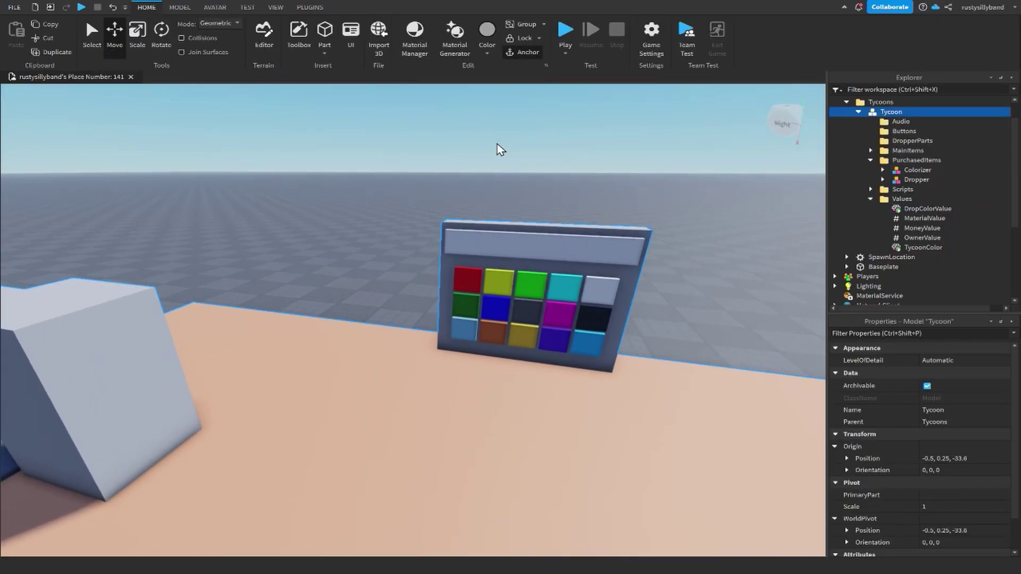
right_drag(512, 159, 511, 176)
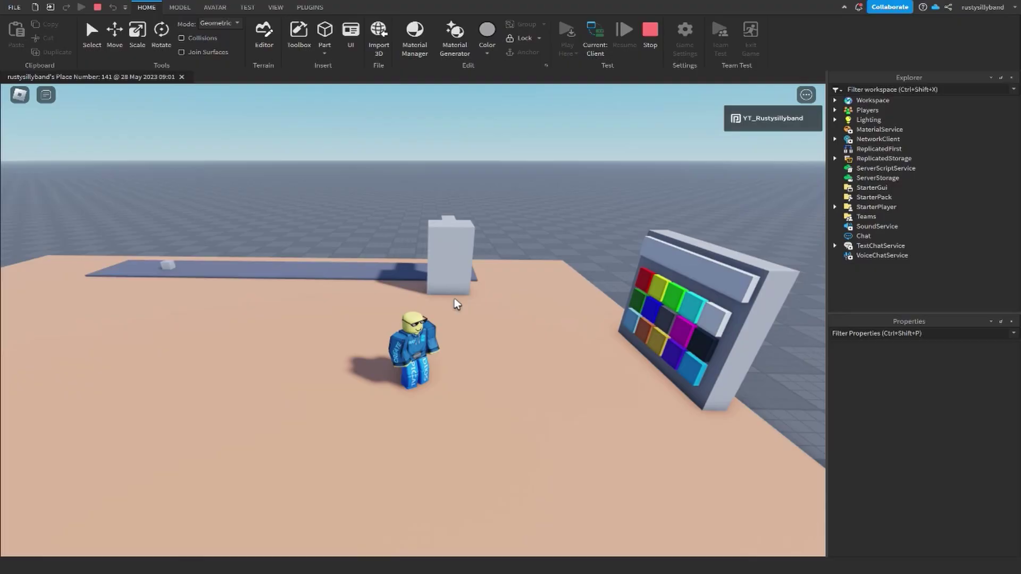
key(a)
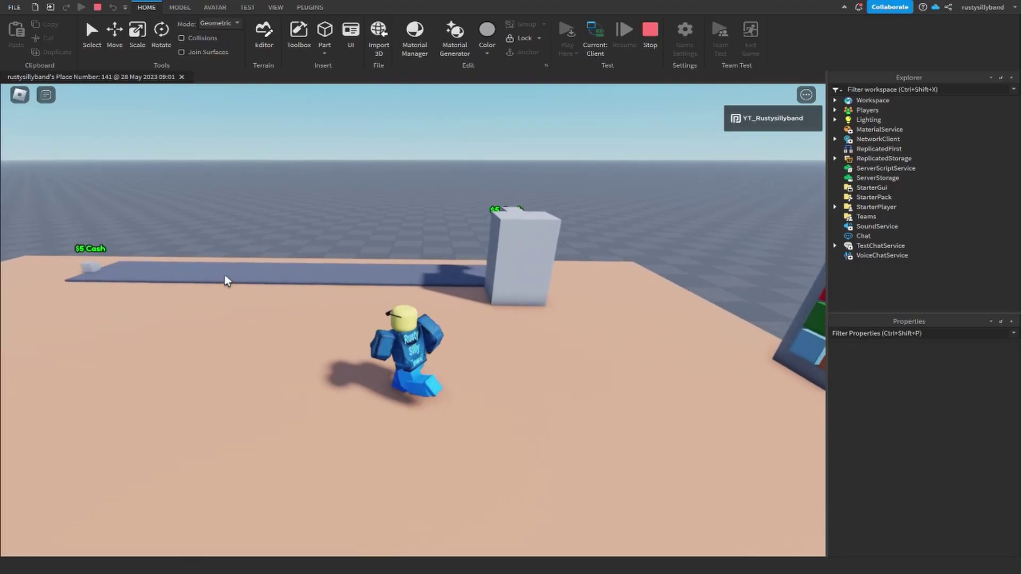
key(d)
key(w)
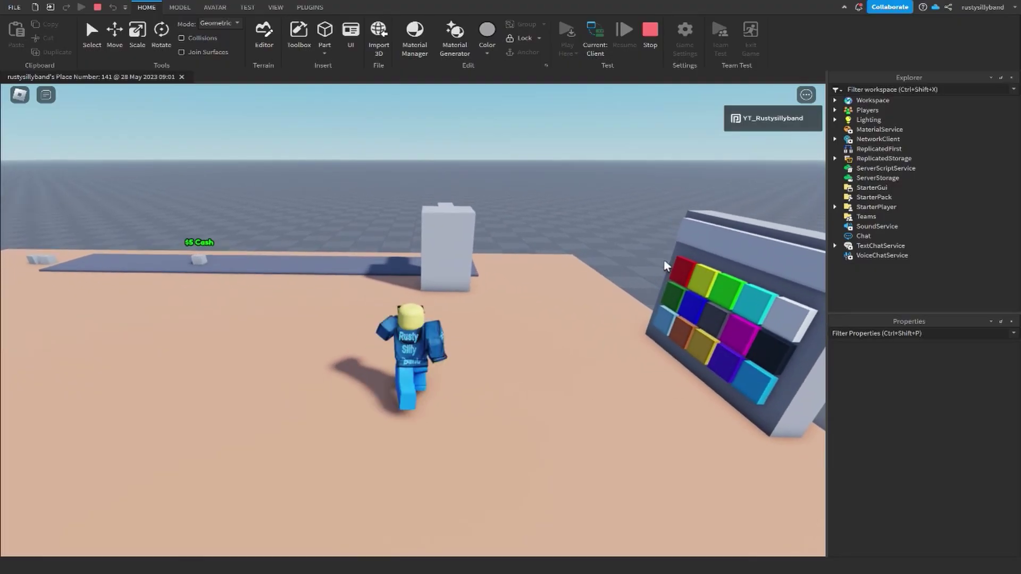
click(658, 277)
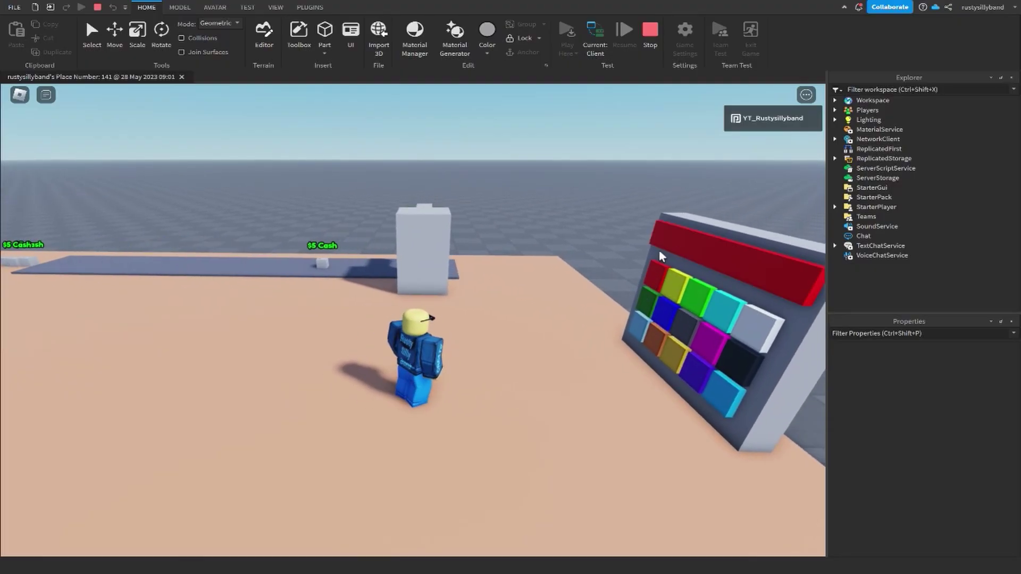
key(a)
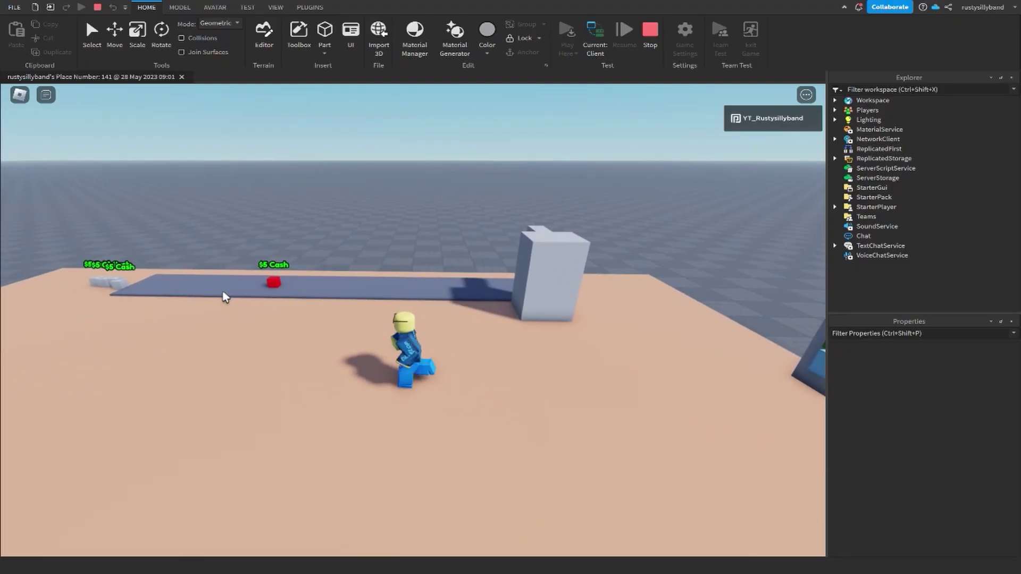
key(s)
Return to the Colorizer in the playtest, choose the cyan button and check the bar and drops
key(d)
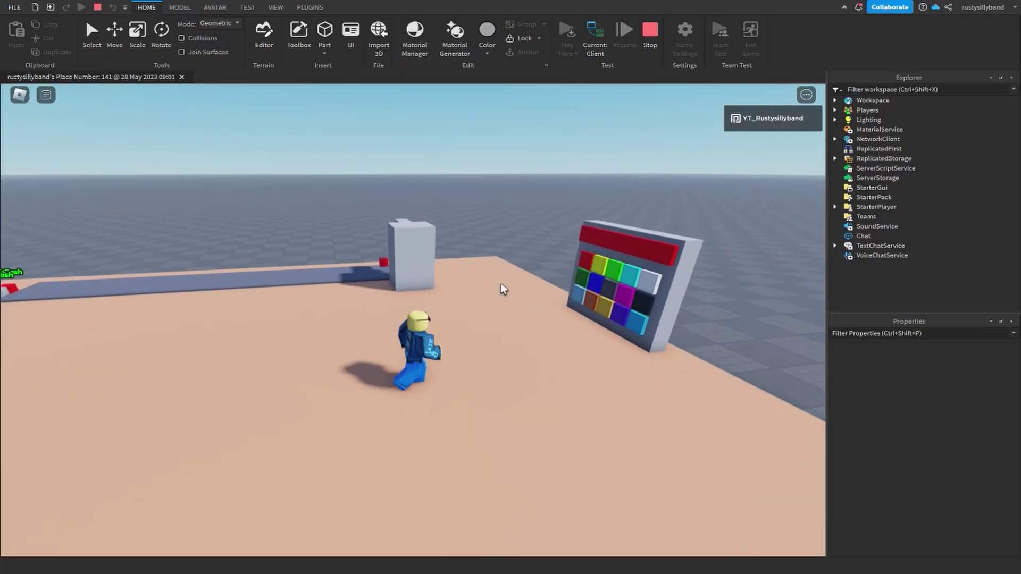
key(w)
mouse_move(579, 255)
right_down()
mouse_move(564, 254)
mouse_move(574, 272)
right_up()
click(618, 260)
key(a)
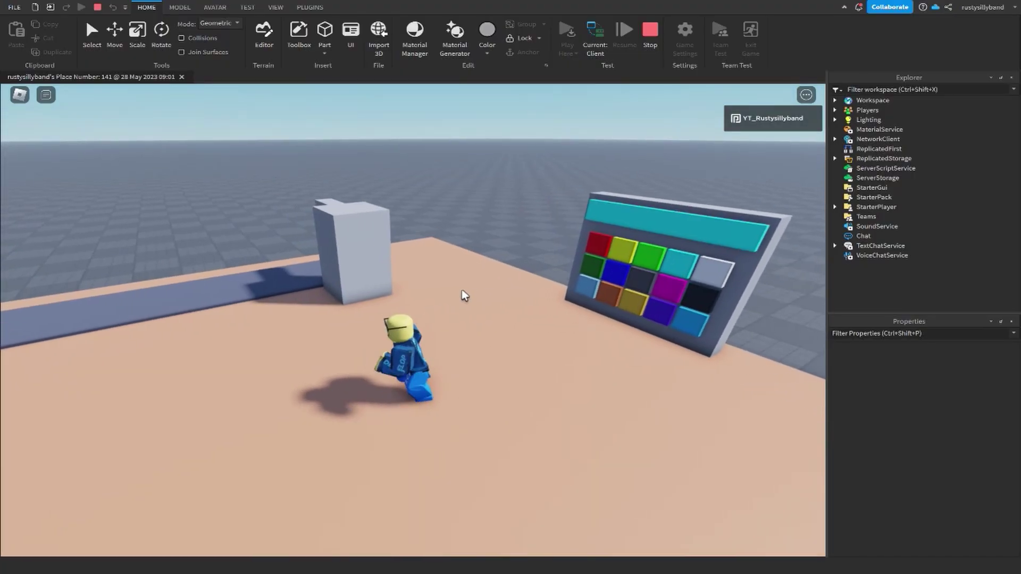
key(s)
right_drag(435, 284, 619, 271)
Choose the green Colorizer button, check the bar and the drops on the conveyor, and stop the playtest
key(d)
key(w)
click(553, 238)
right_drag(551, 255, 455, 292)
key(a)
right_drag(392, 301, 414, 285)
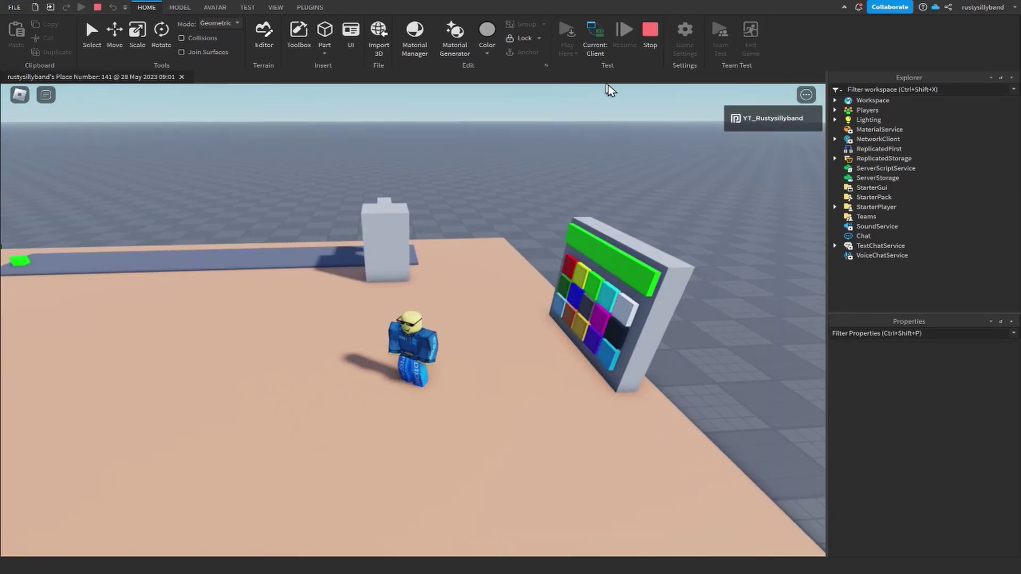
click(650, 46)
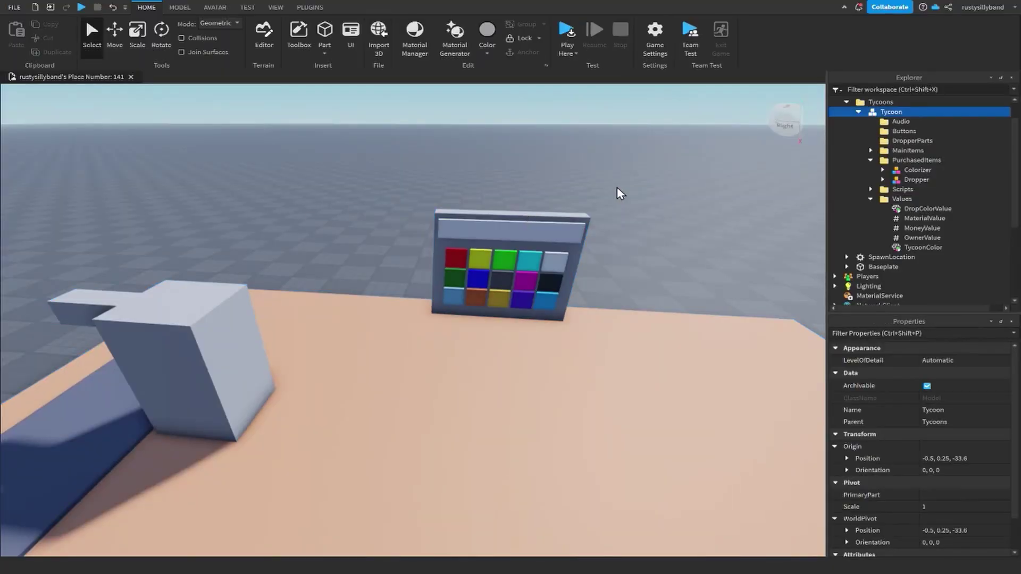
Move the Colorizer model on the tycoon base to about position -31.5, 4.85, -32.05
click(917, 170)
key(f)
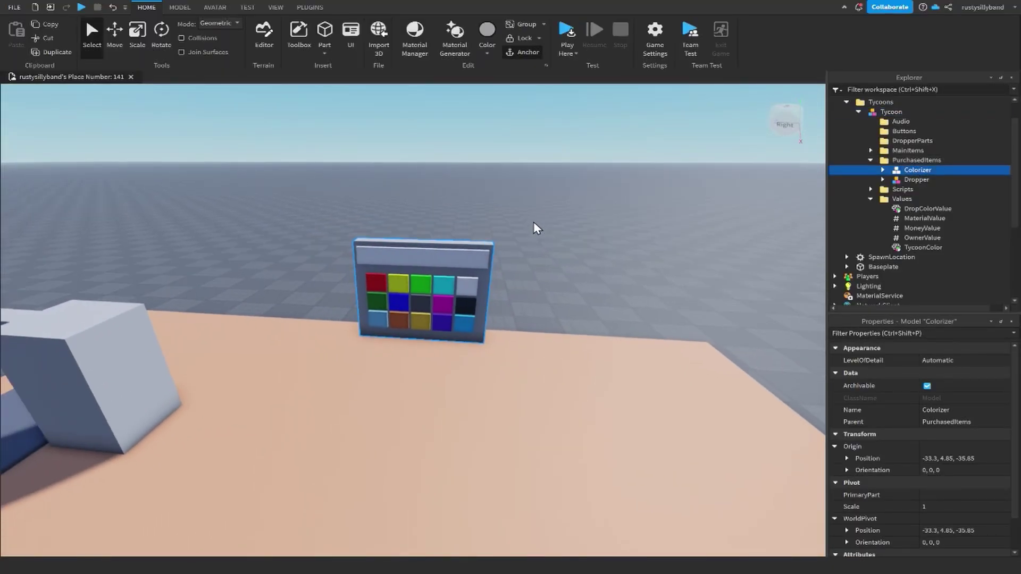
right_drag(479, 238, 507, 276)
key(w)
key(ctrl+2)
drag(437, 267, 429, 267)
key(a)
drag(357, 288, 372, 299)
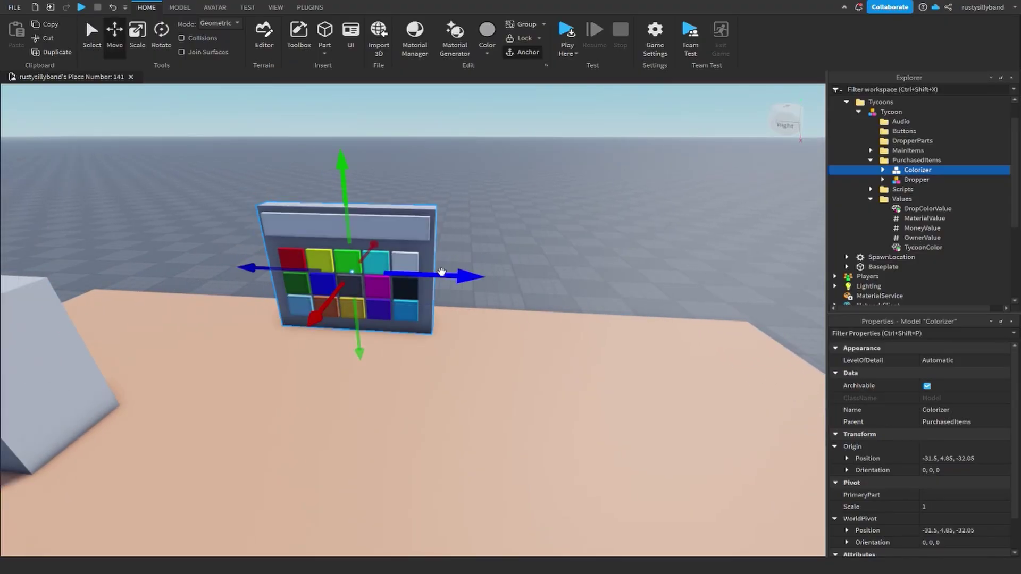
Duplicate the Colorizer, place the copy beside it at about Z -46.15, and rename the copy Materializer
key(ctrl+d)
drag(441, 273, 611, 279)
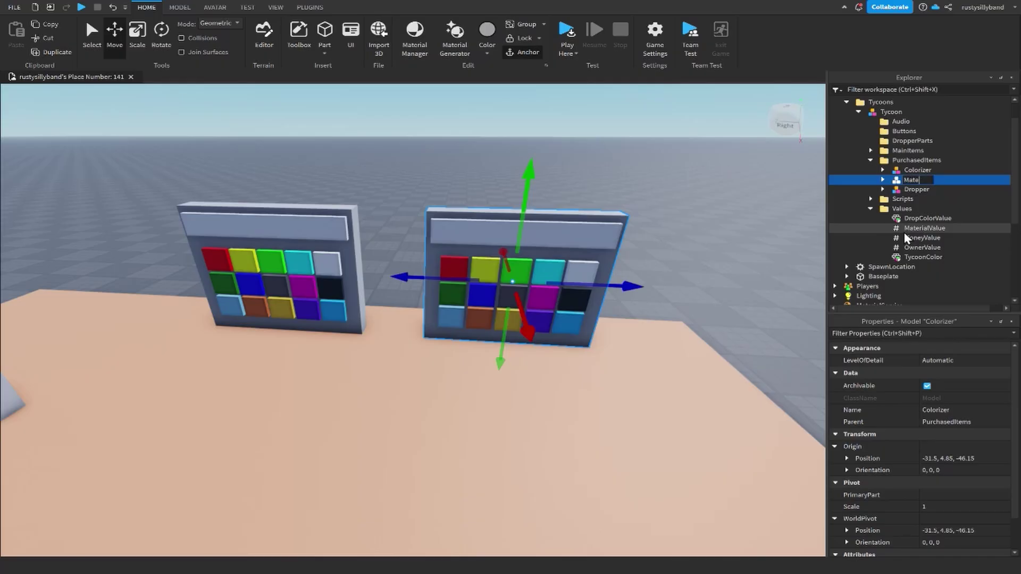
key(Return)
Set the BrickColor of all fifteen parts in the Materializer's Buttons folder to Medium stone grey
click(883, 179)
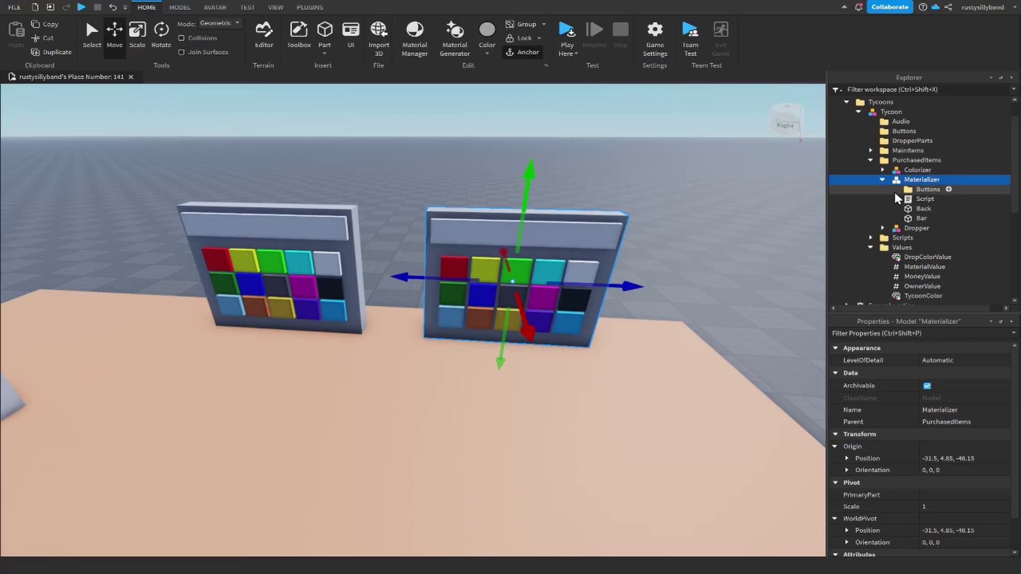
click(895, 191)
click(920, 198)
scroll(900, 248, down, 4)
shift+click(915, 225)
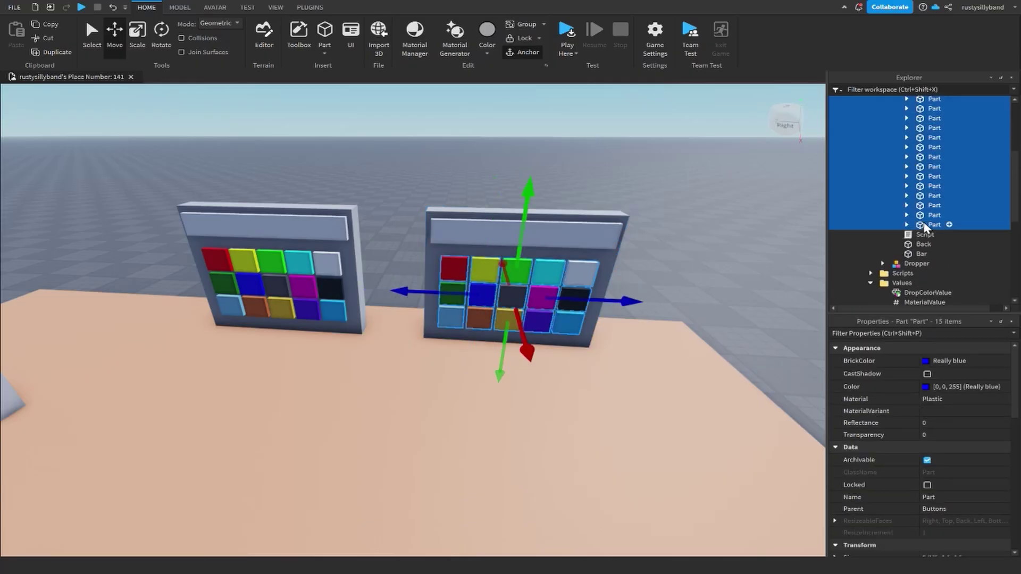
key(f)
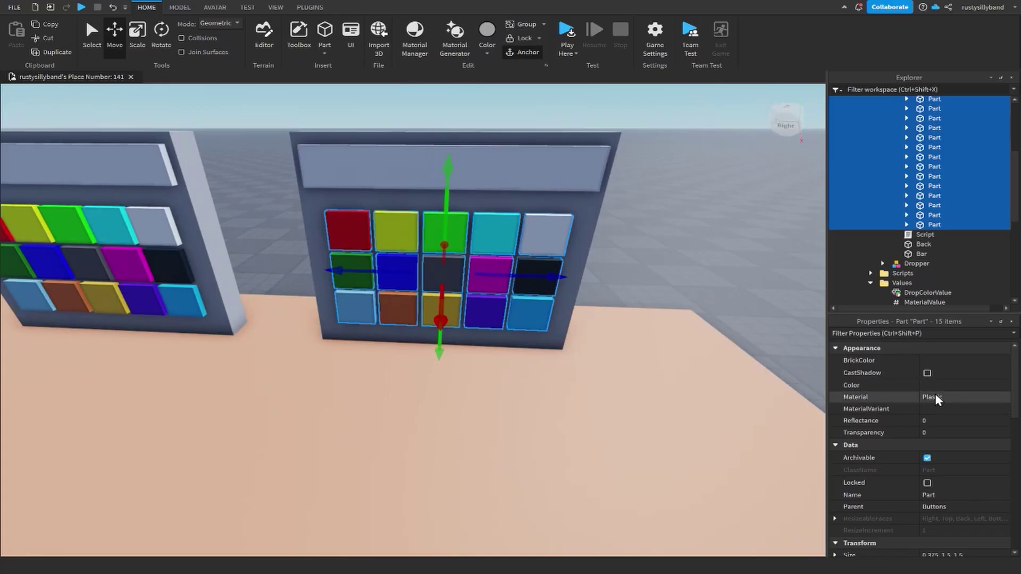
click(936, 361)
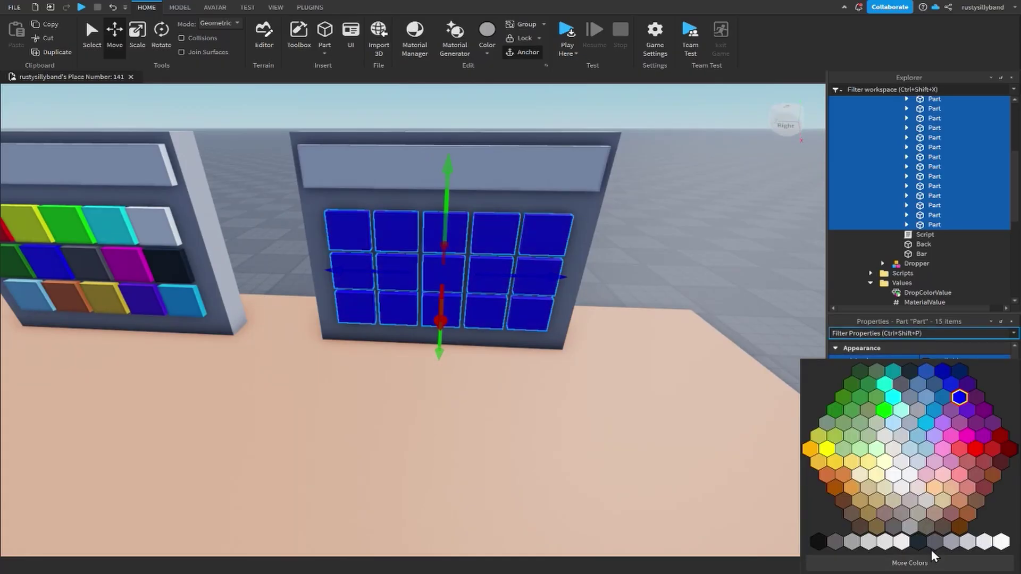
click(909, 526)
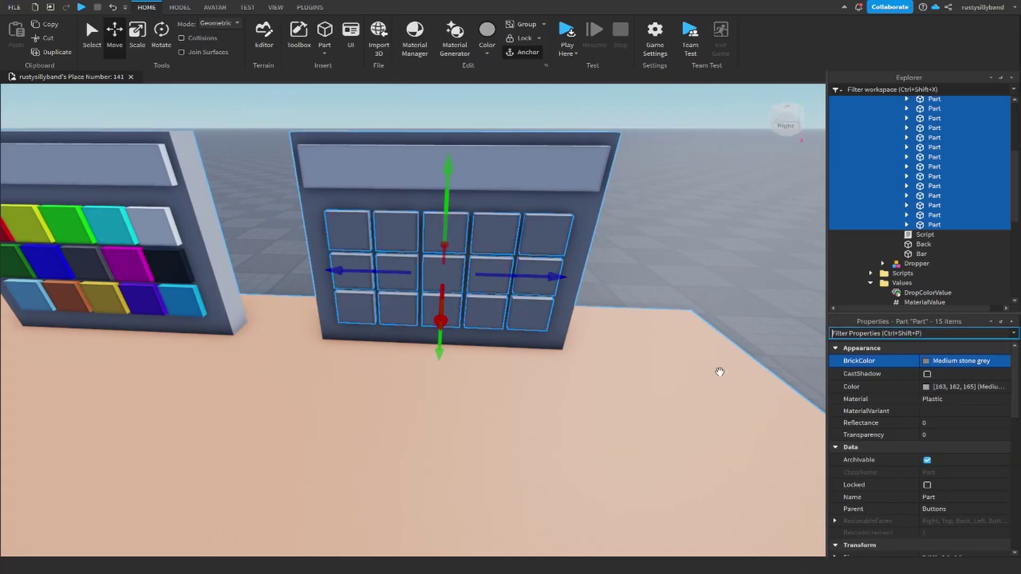
click(657, 175)
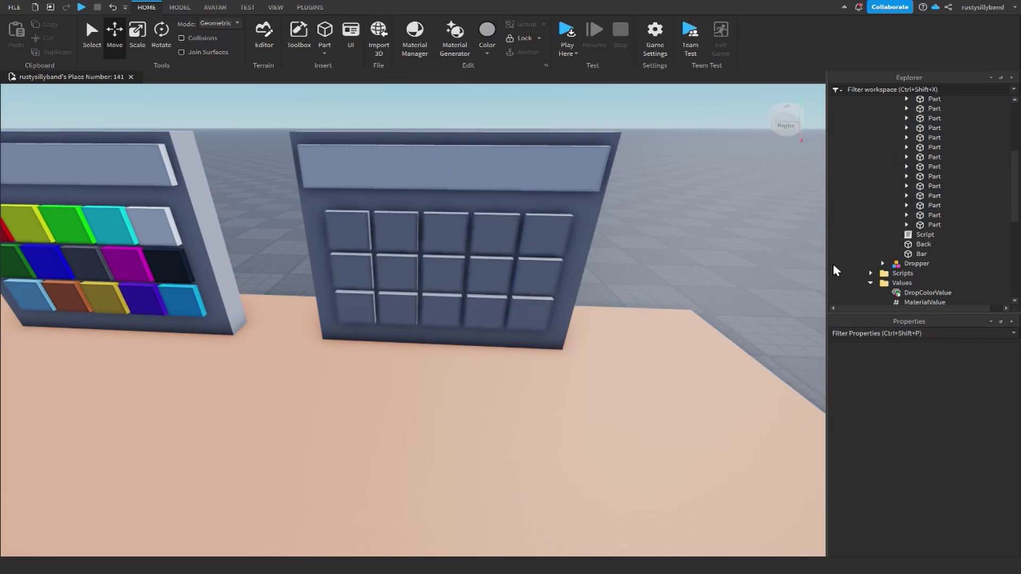
Set the material of the Materializer's second upper-row button to Wood and the third to Pavement
click(931, 227)
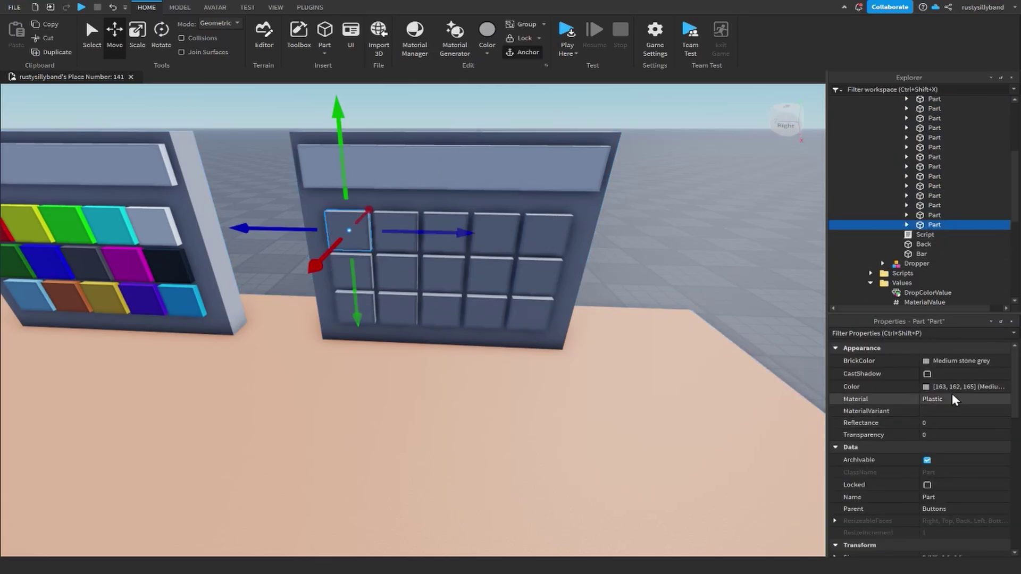
click(384, 219)
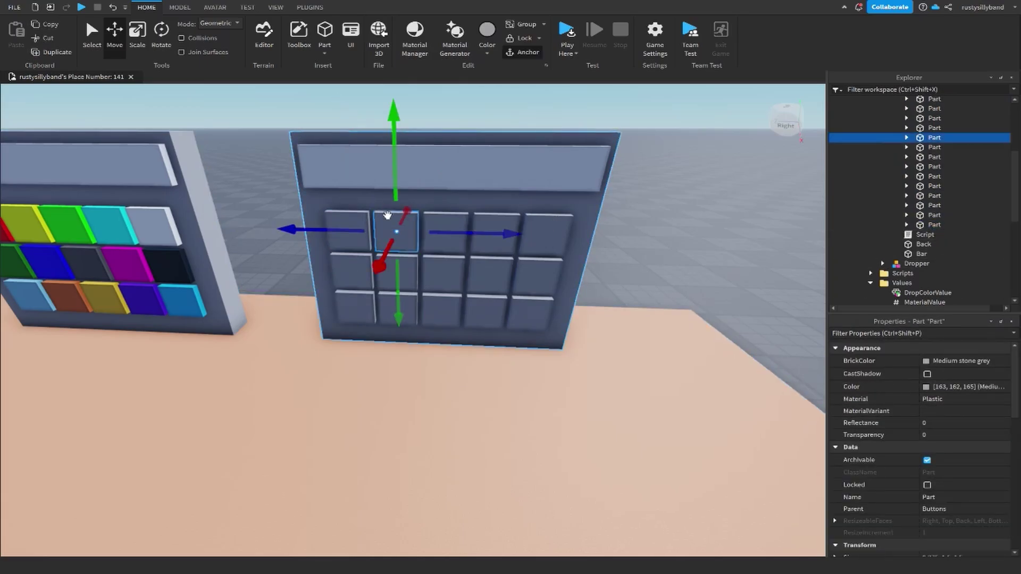
click(943, 400)
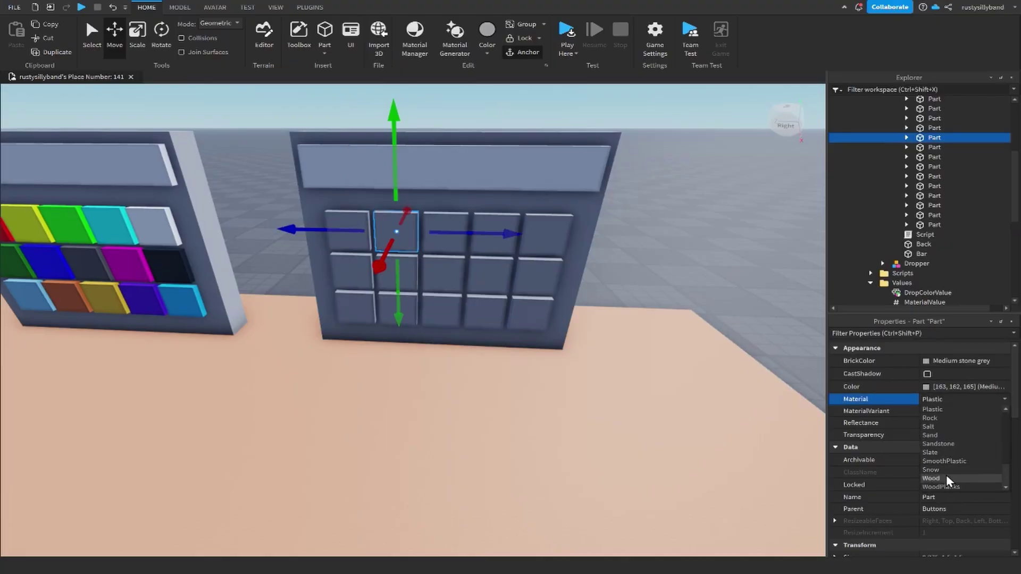
click(943, 479)
scroll(425, 239, up, 3)
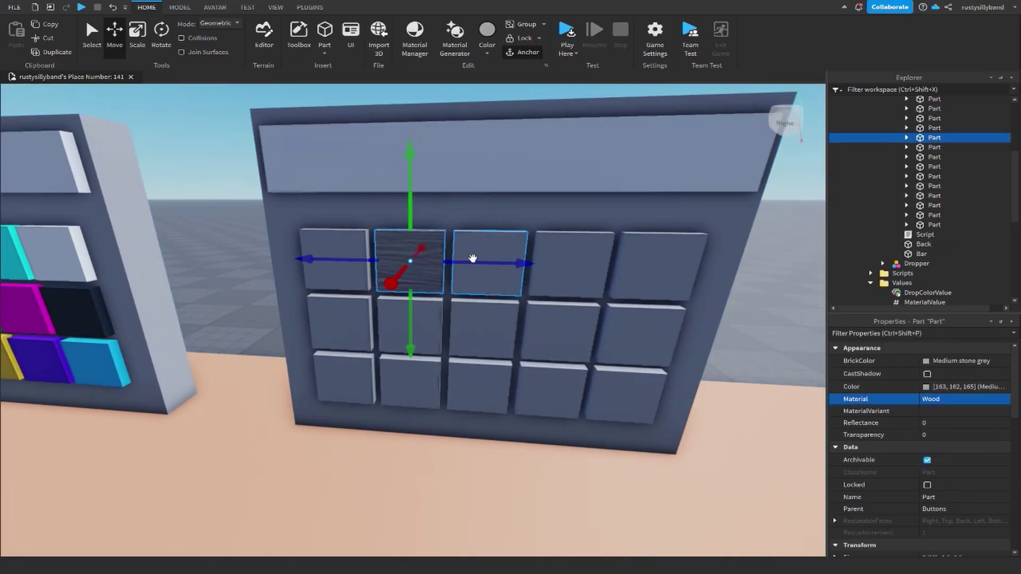
click(475, 257)
click(942, 398)
click(972, 468)
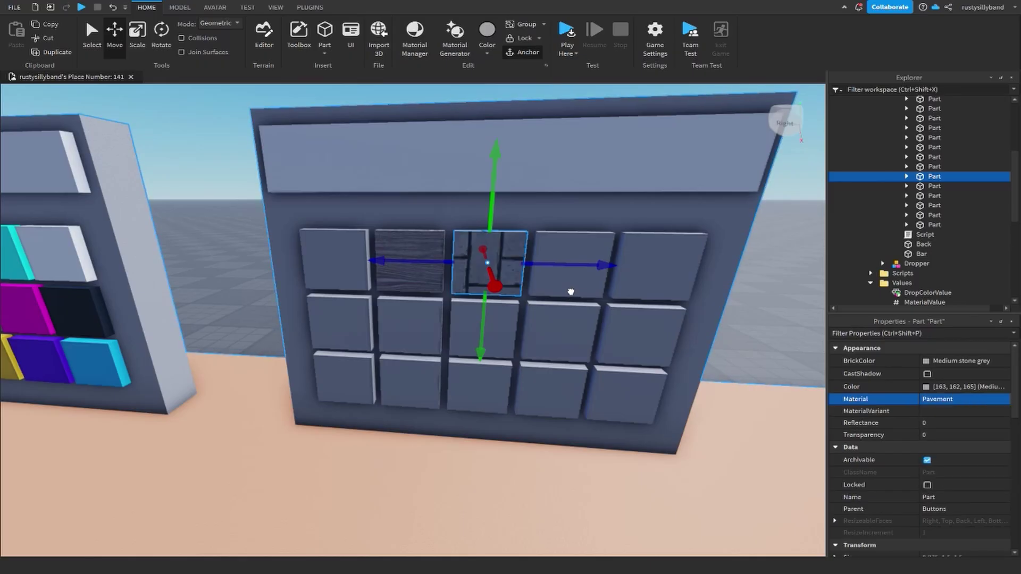
Set the material of the Materializer's fourth upper-row button to Pebble and the fifth to Neon
click(569, 290)
click(943, 399)
click(953, 476)
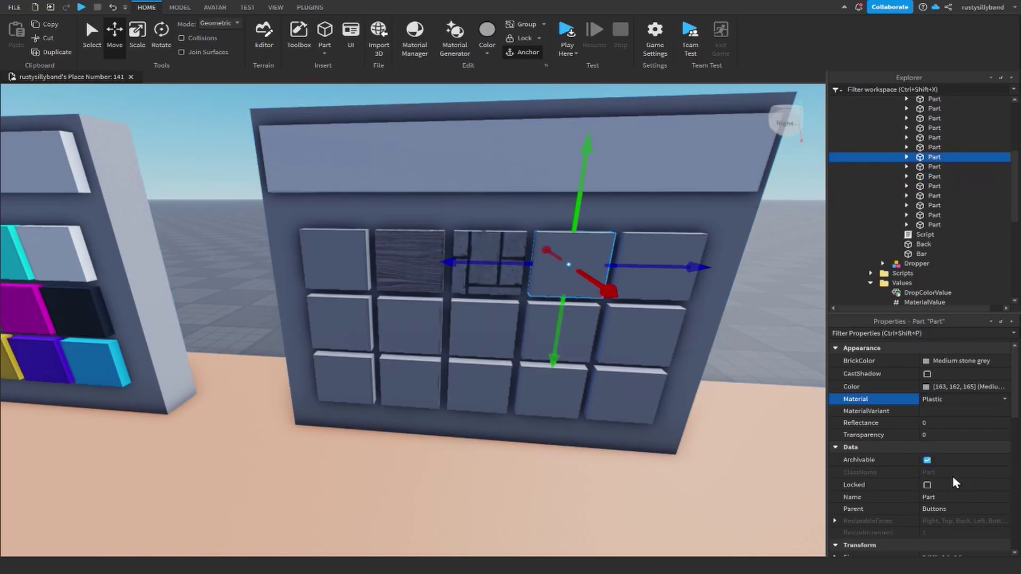
click(650, 275)
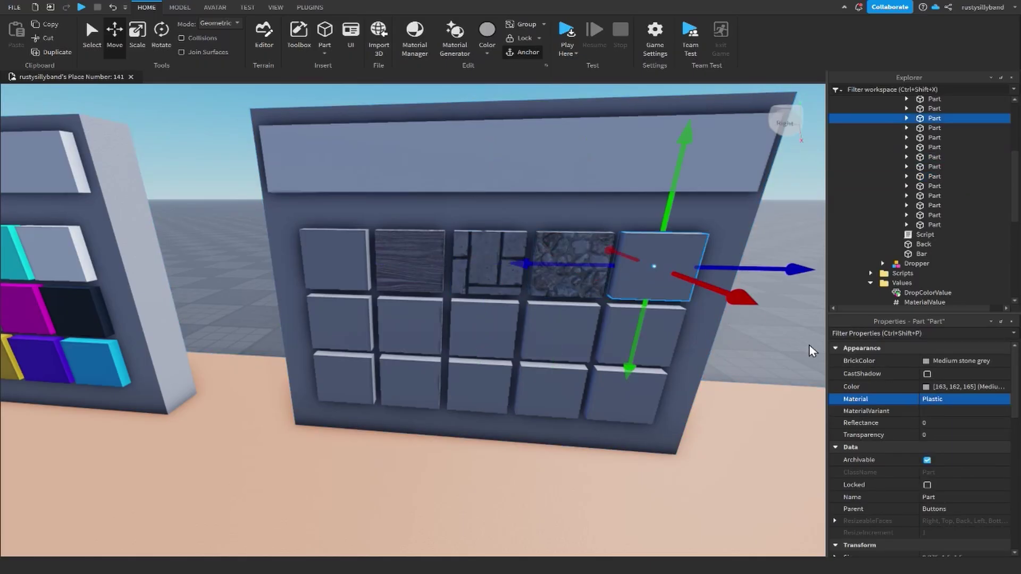
click(930, 399)
click(944, 462)
Set the material of the Materializer's first middle-row button to Marble and the second to Metal
click(340, 322)
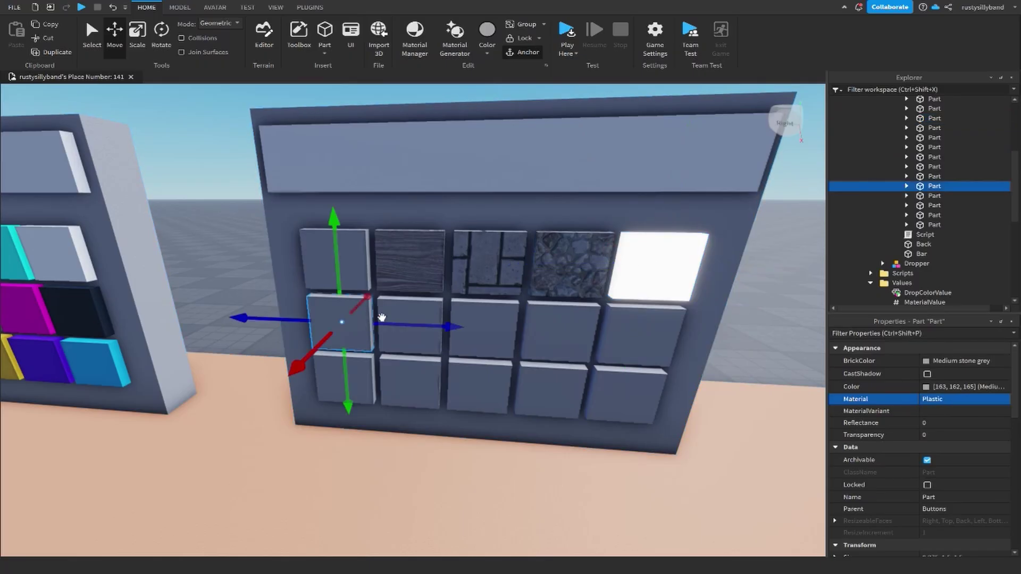
click(958, 401)
click(957, 402)
click(936, 436)
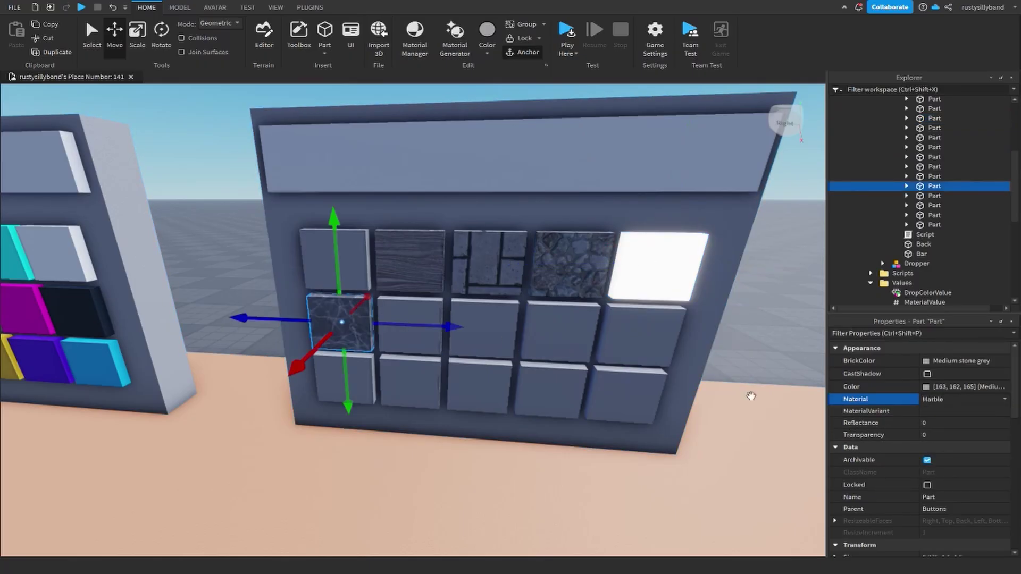
click(410, 336)
click(946, 404)
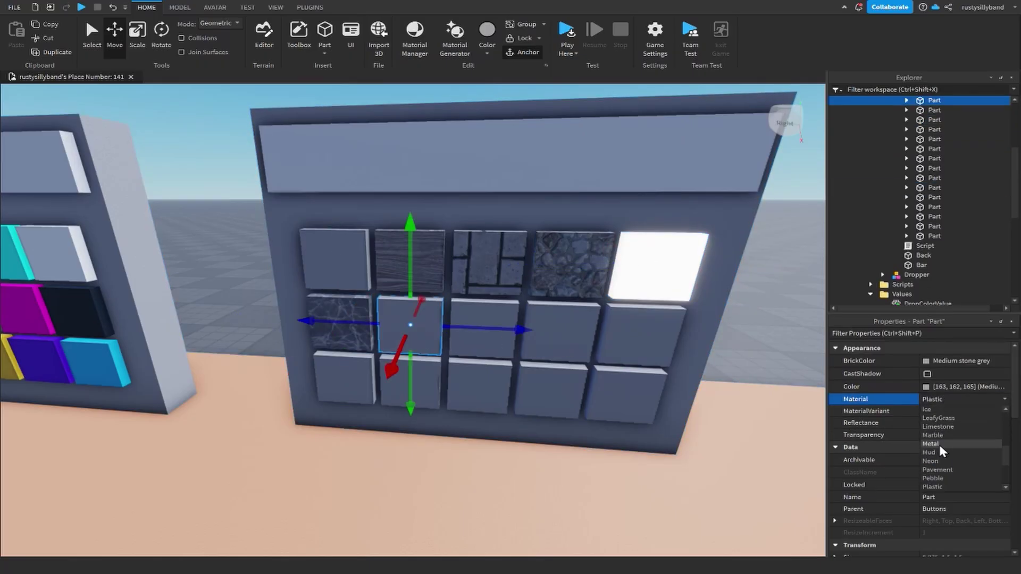
click(943, 448)
Give the Materializer's third, fourth and fifth middle-row buttons each a different material
click(485, 343)
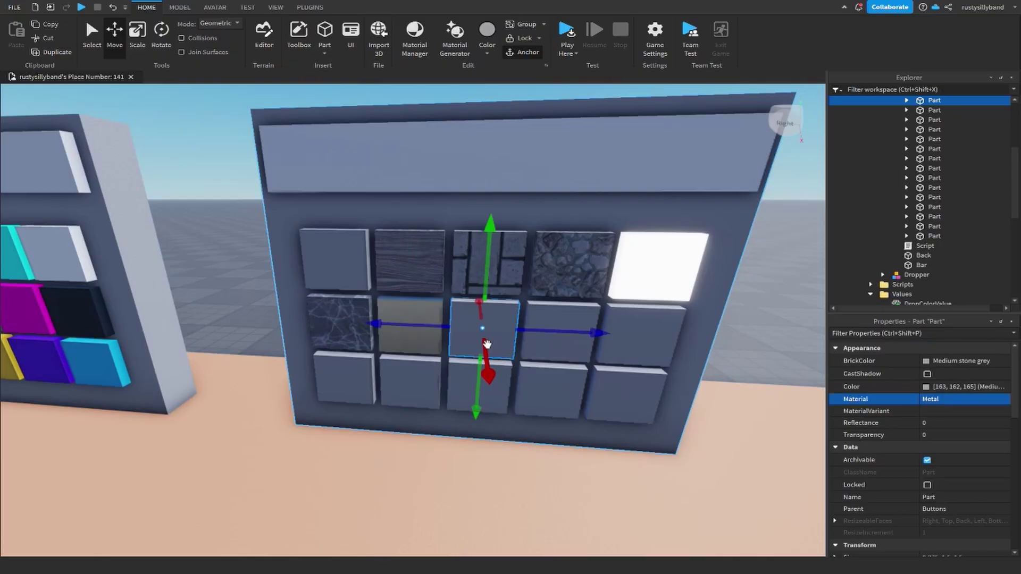
click(944, 404)
click(938, 419)
click(538, 339)
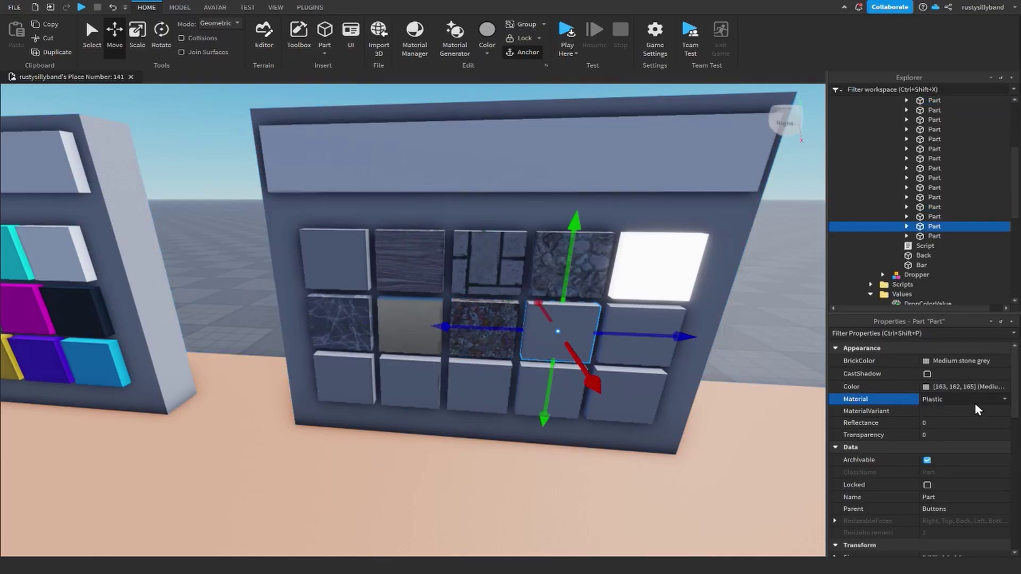
click(975, 399)
click(937, 418)
click(660, 352)
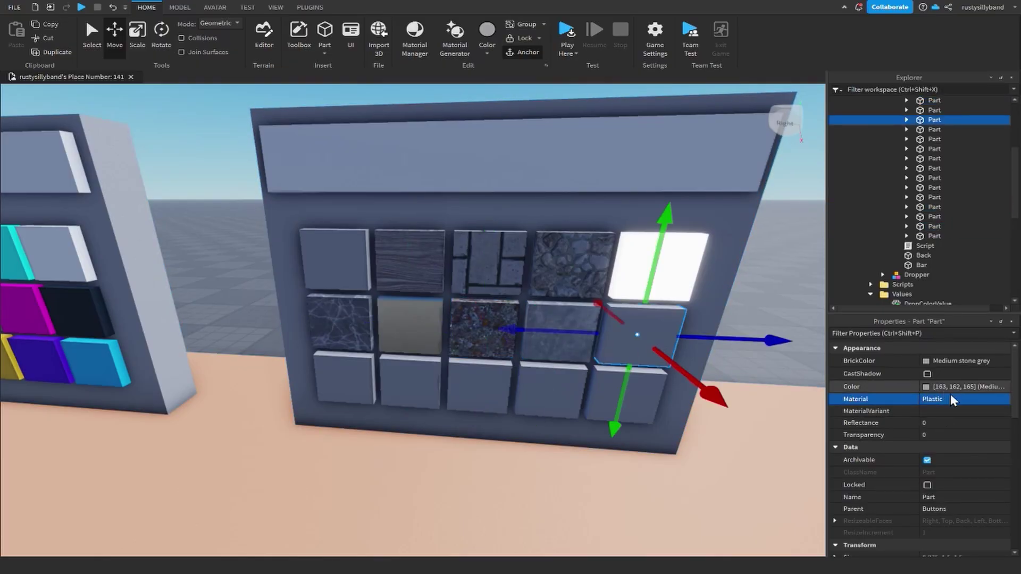
click(958, 407)
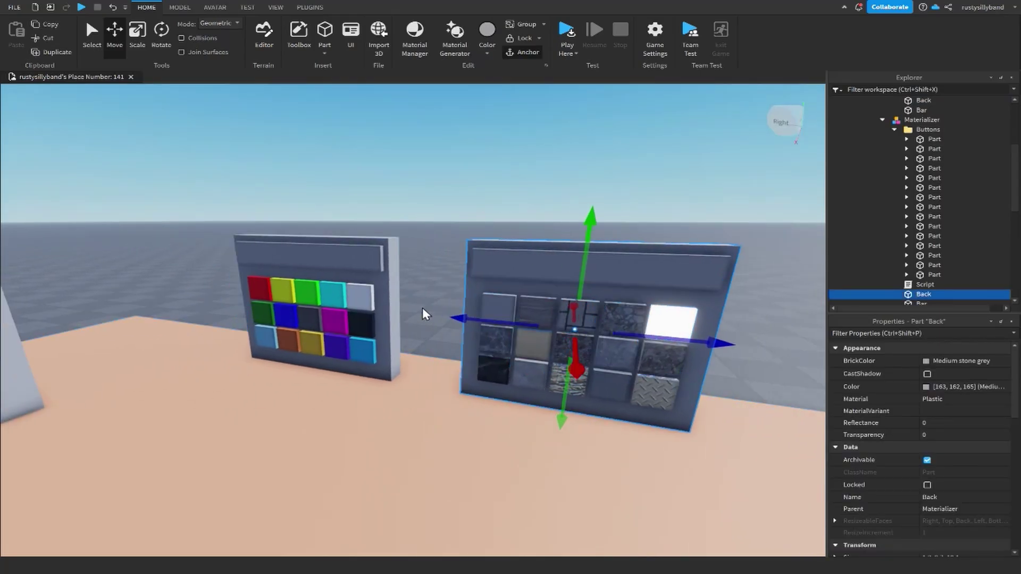
Set the BrickColor of the Back parts in both the Colorizer and the Materializer to a lighter grey
ctrl+click(923, 100)
click(947, 357)
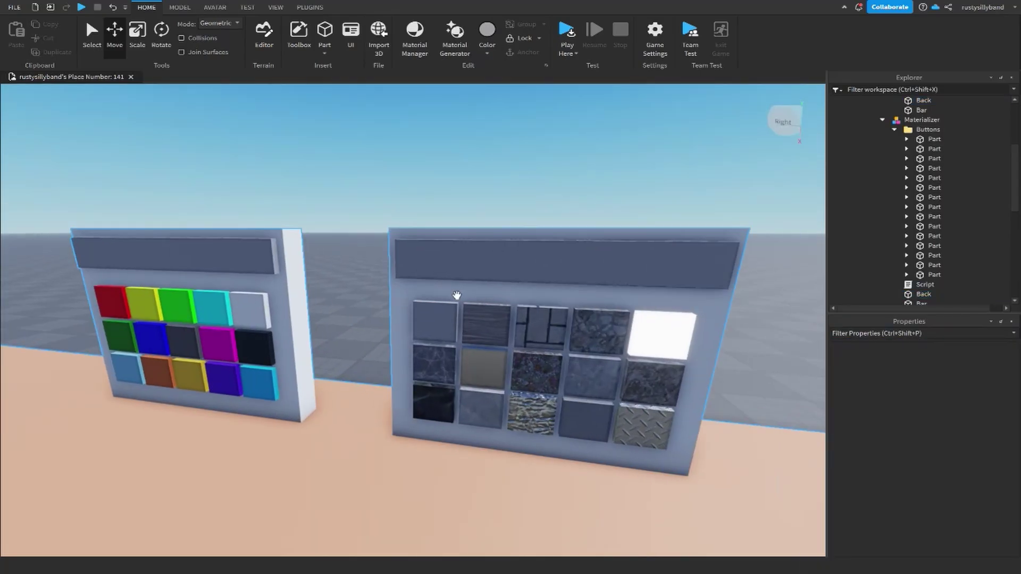
key(a)
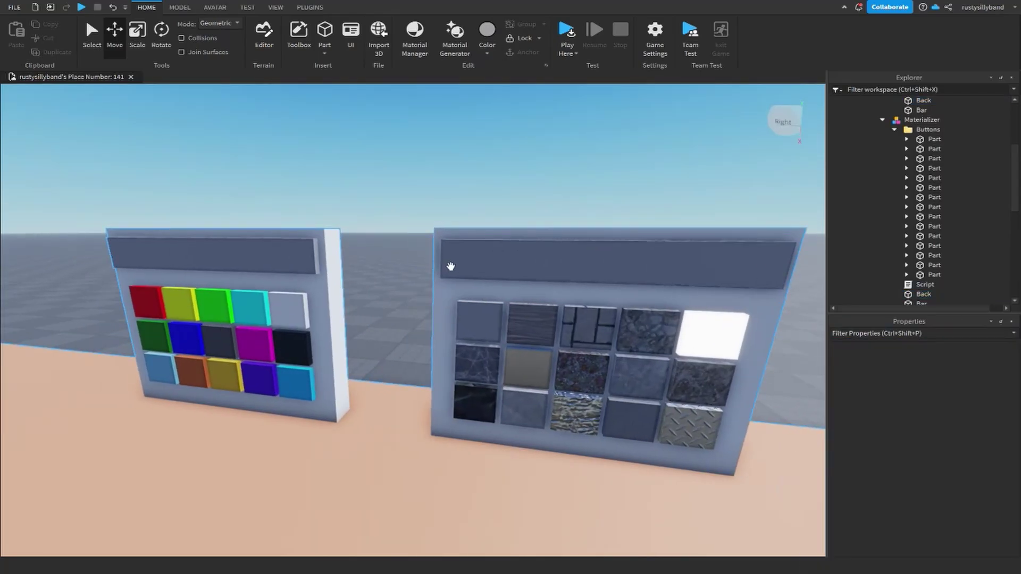
scroll(472, 299, down, 5)
Open the Materializer's Script for editing and collapse the Colorizer and Buttons contents
click(534, 326)
key(w)
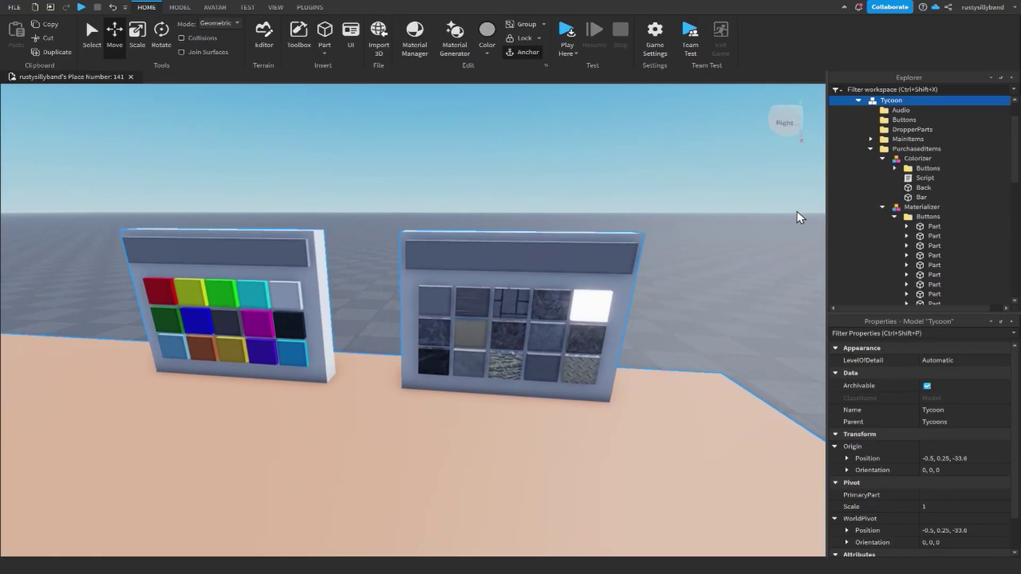
click(883, 158)
click(894, 178)
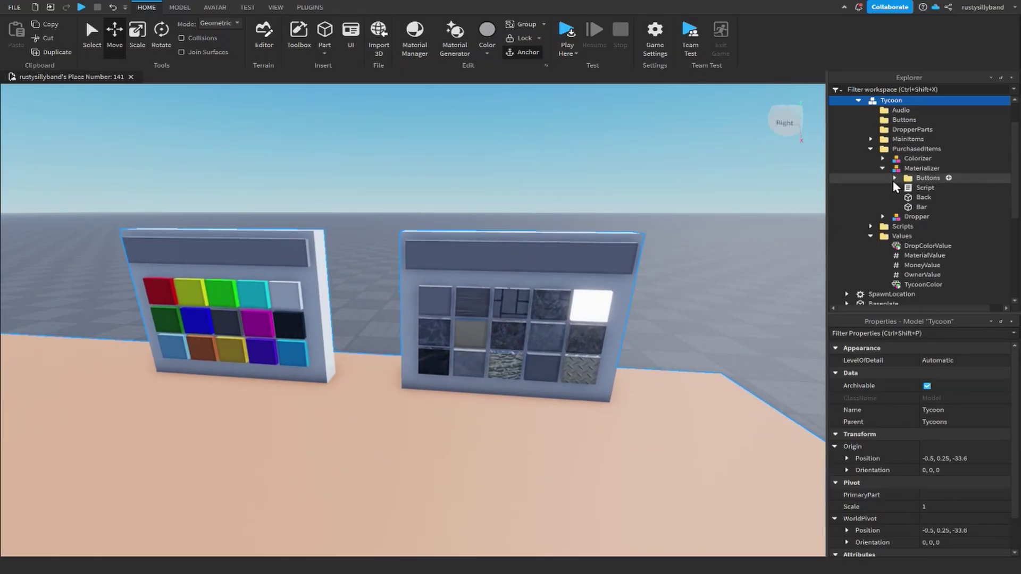
double_click(908, 188)
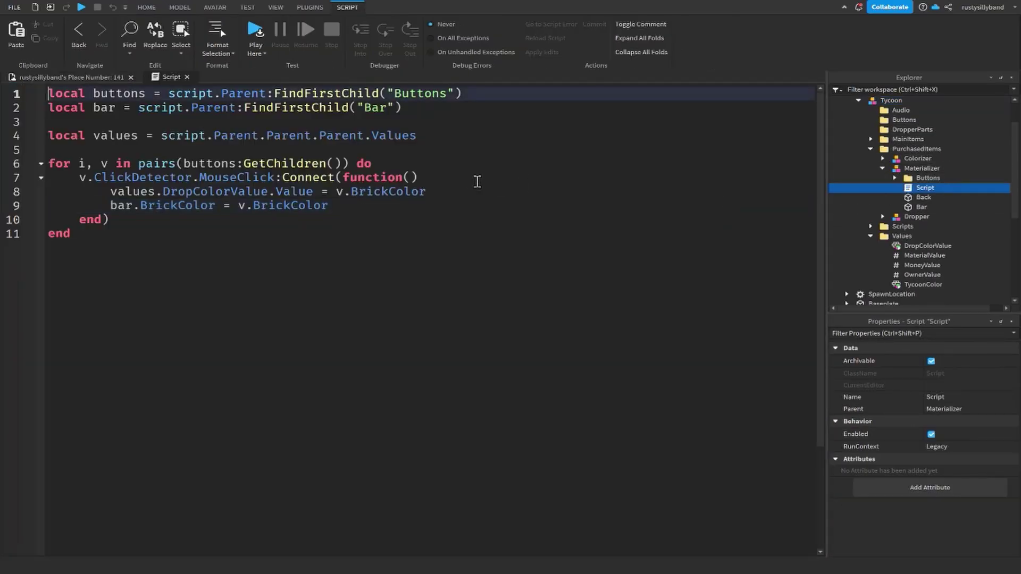
click(472, 181)
click(450, 137)
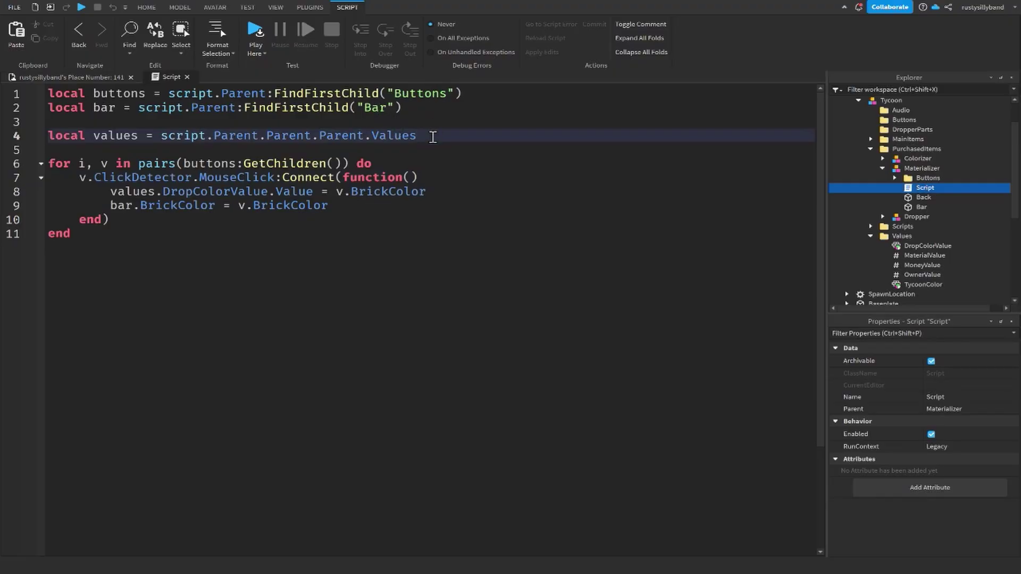
Replace the two BrickColor lines in the click handler with values.MaterialValue.Value = v.Material.Value
drag(351, 205, 49, 192)
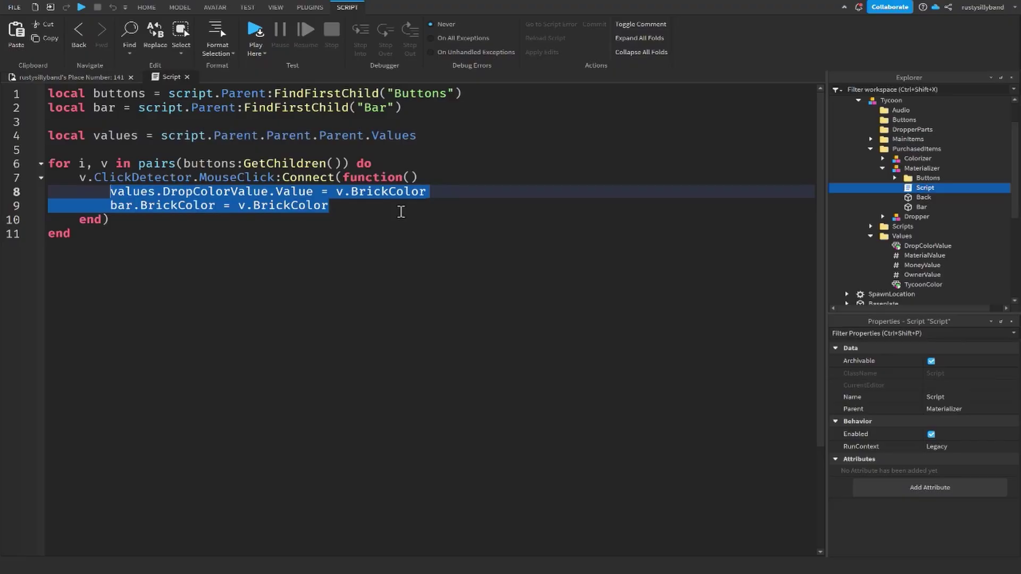
text(values/)
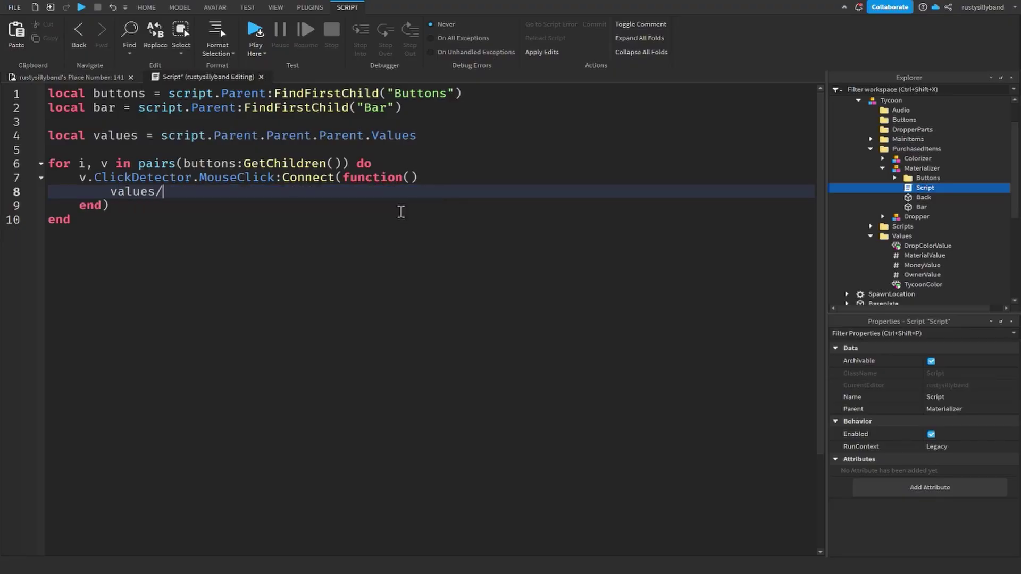
text(.M)
key(Tab)
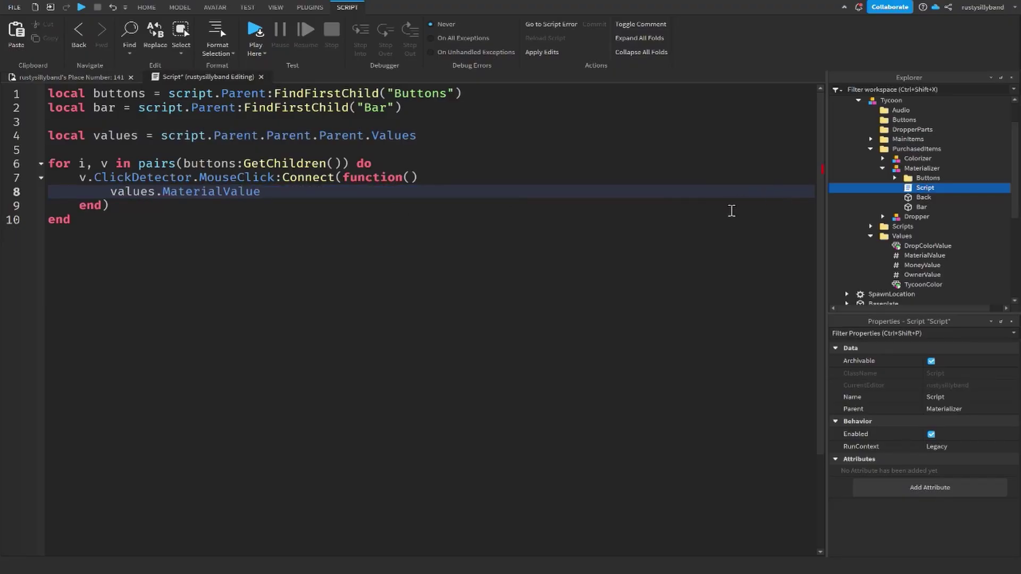
scroll(908, 254, down, 1)
scroll(908, 250, down, 1)
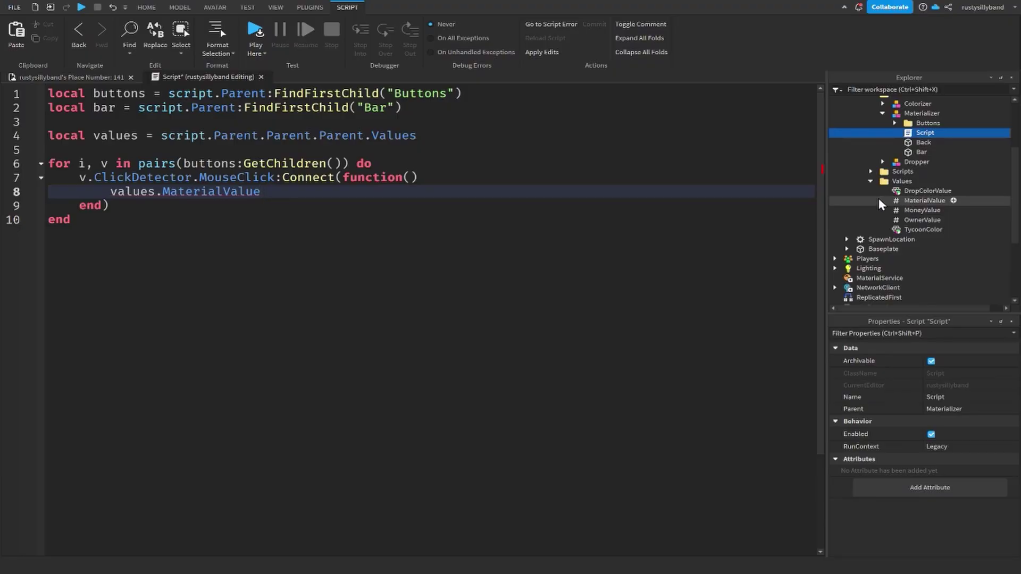
text(.Va)
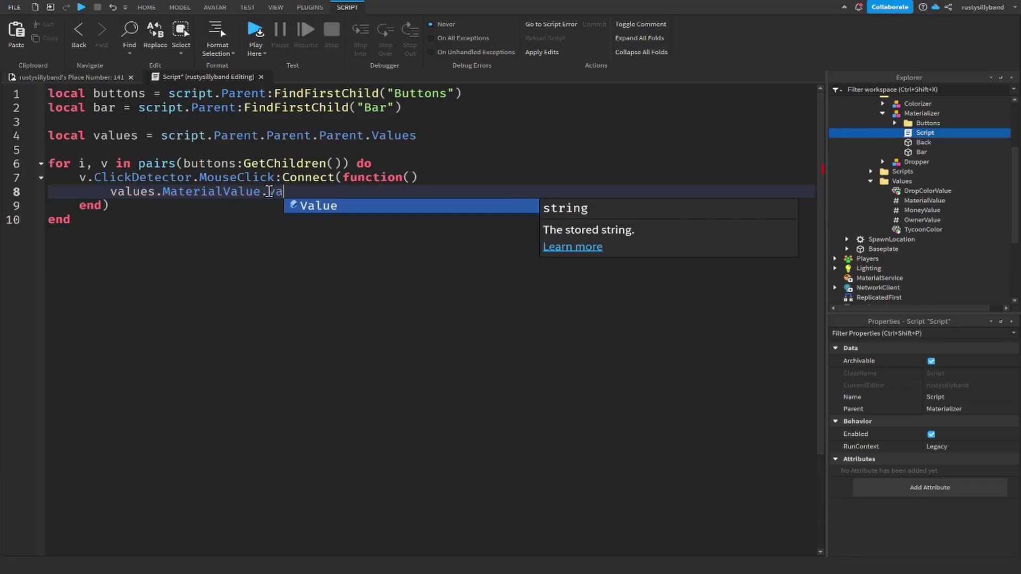
key(Tab)
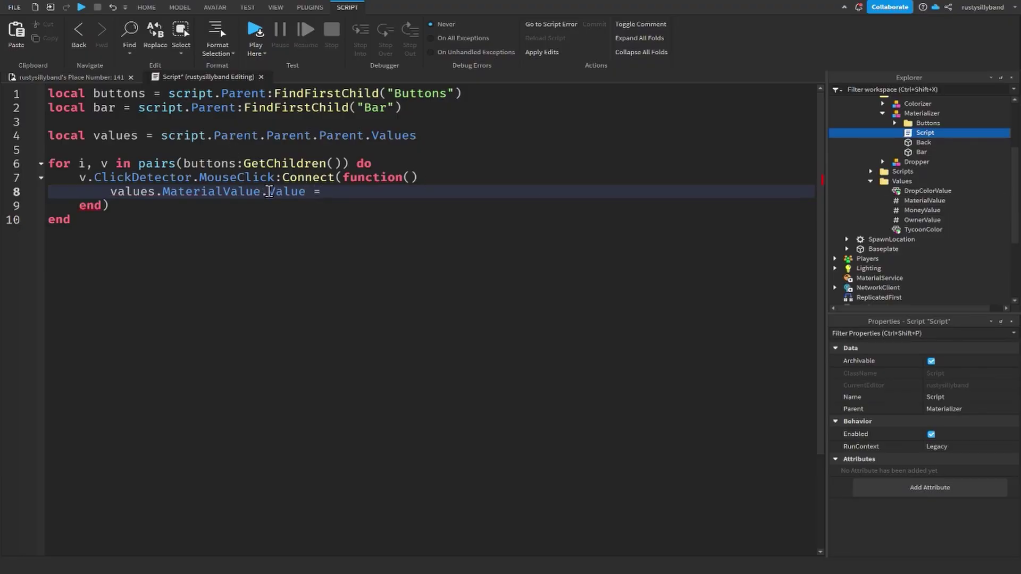
text(= v.Material.Value)
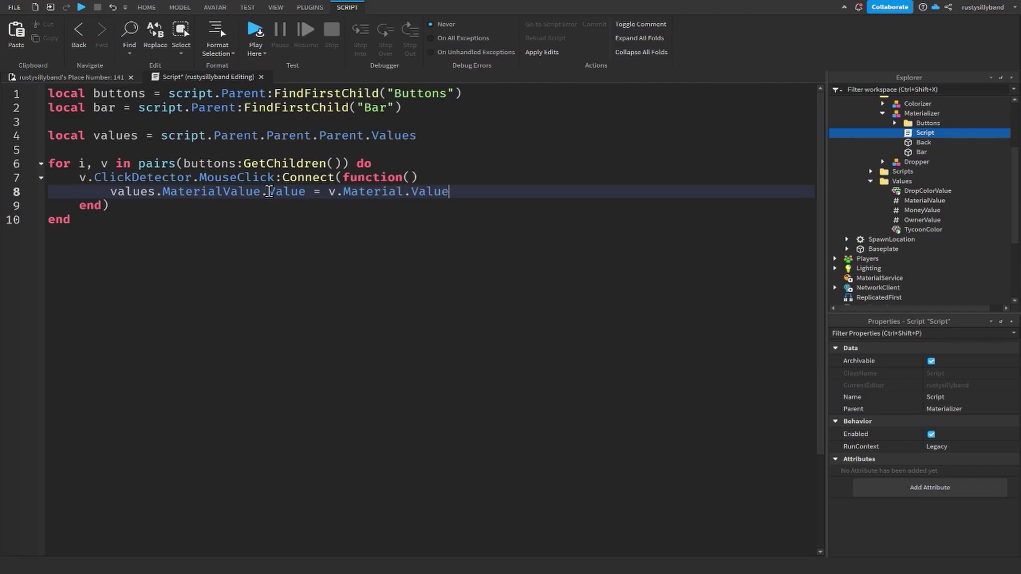
Add the line bar.Material = v.Material.Name below the MaterialValue assignment
key(Return)
text(s)
key(BackSpace)
text(b)
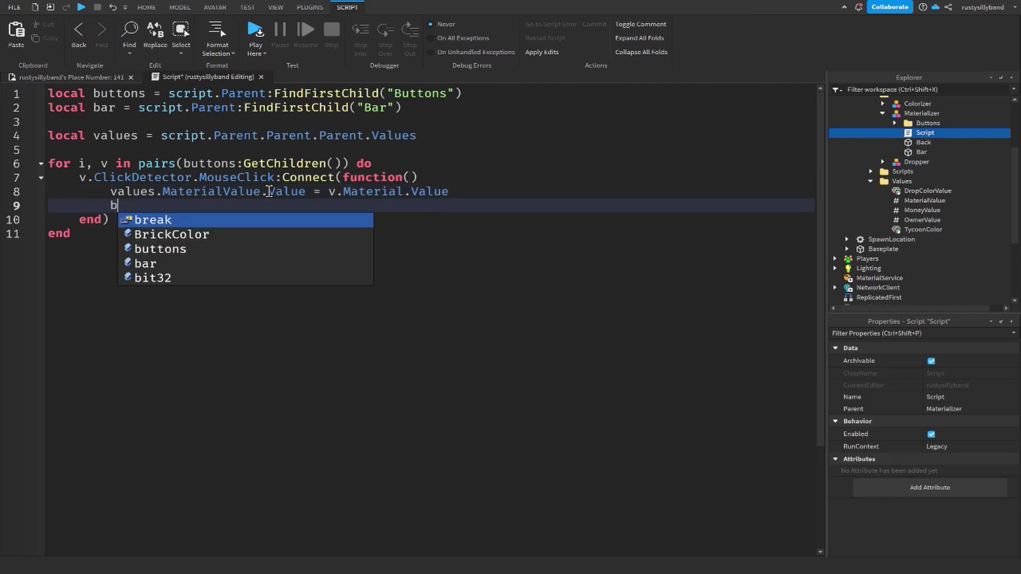
text(ar.Material = v.Material.Name)
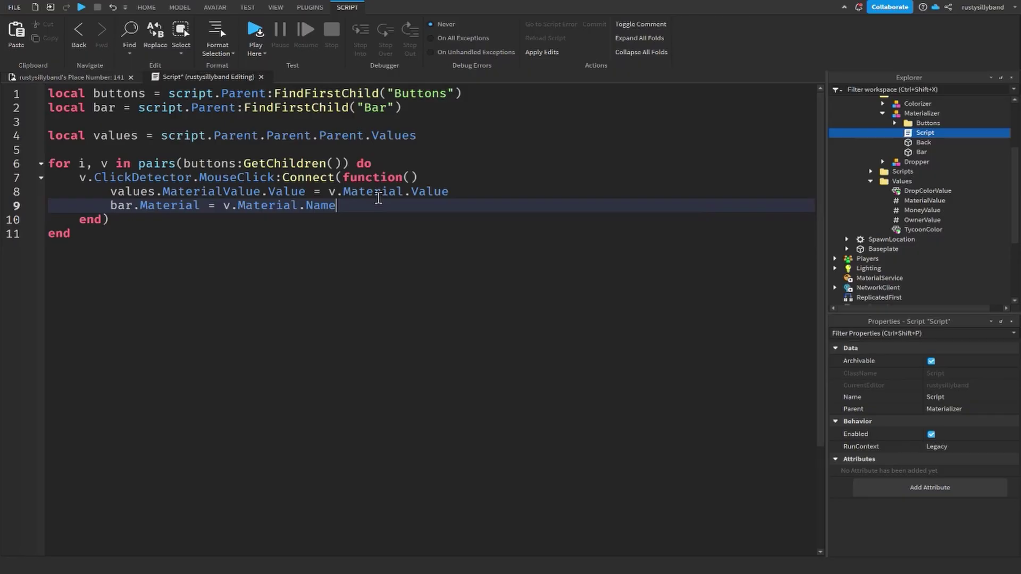
Correct the MaterialValue assignment to read v.Material.Name and close the script
double_click(435, 192)
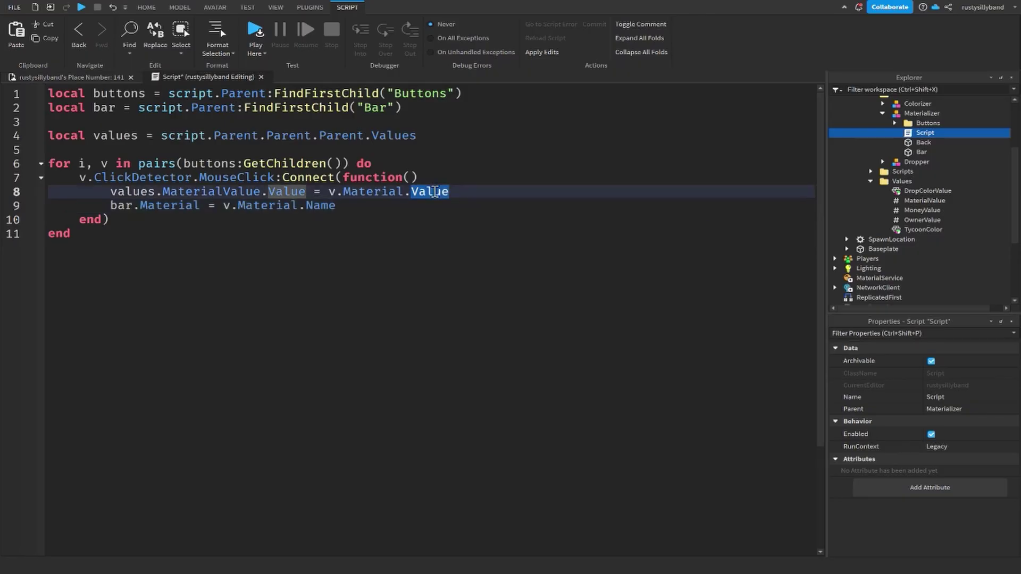
text(Name)
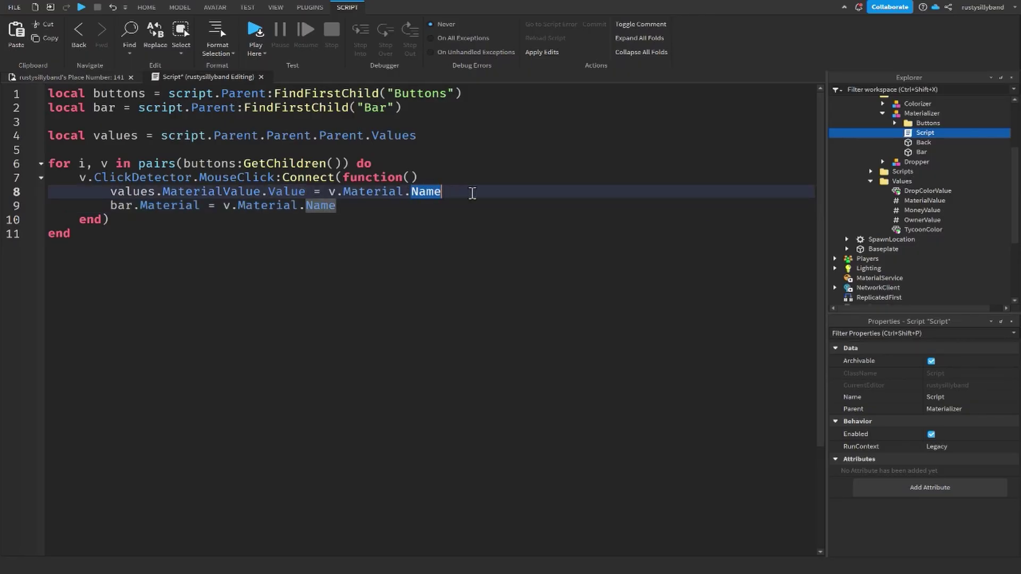
click(445, 204)
key(ctrl+w)
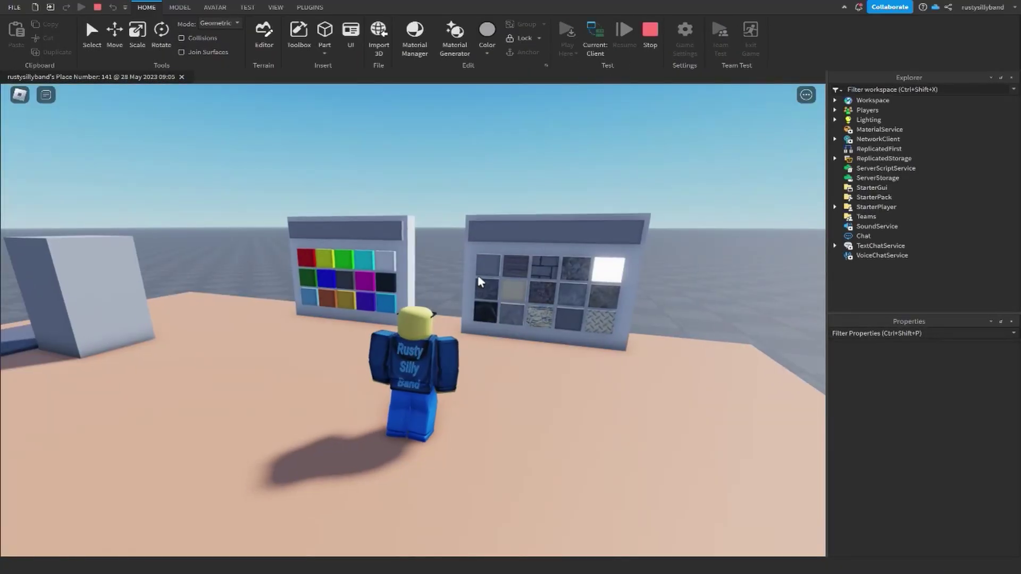
In the playtest, choose cyan on the Colorizer and Neon on the Materializer, and check the drops on the conveyor
key(w)
right_drag(435, 288, 434, 289)
key(w)
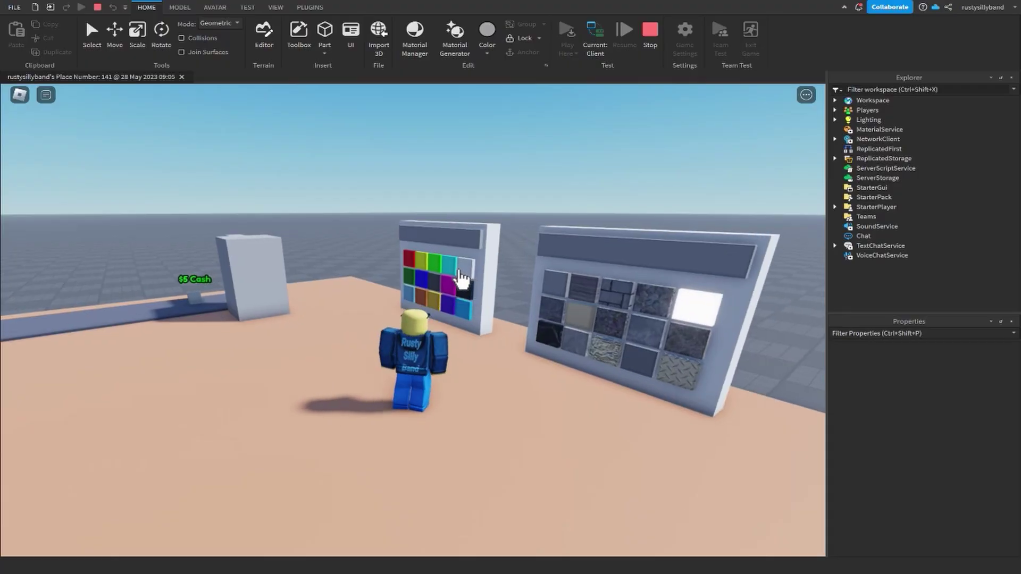
click(452, 267)
scroll(508, 350, up, 1)
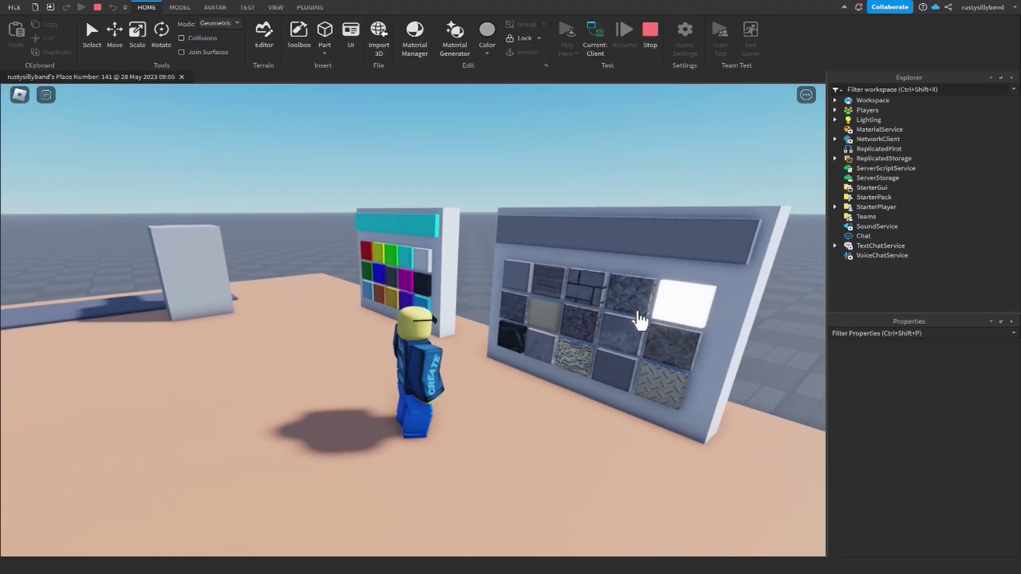
click(654, 301)
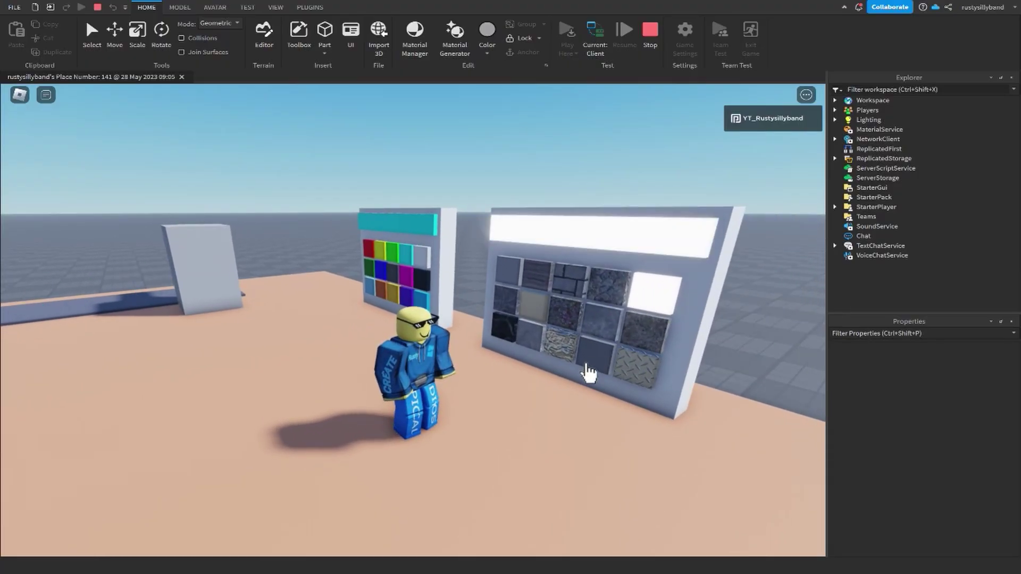
key(a)
right_drag(513, 342, 365, 310)
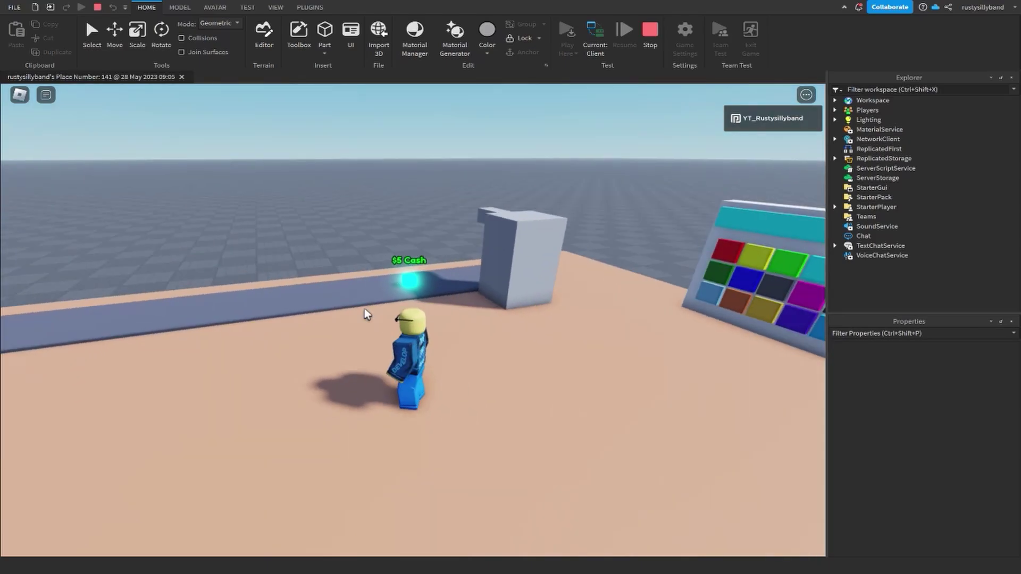
key(s)
key(d)
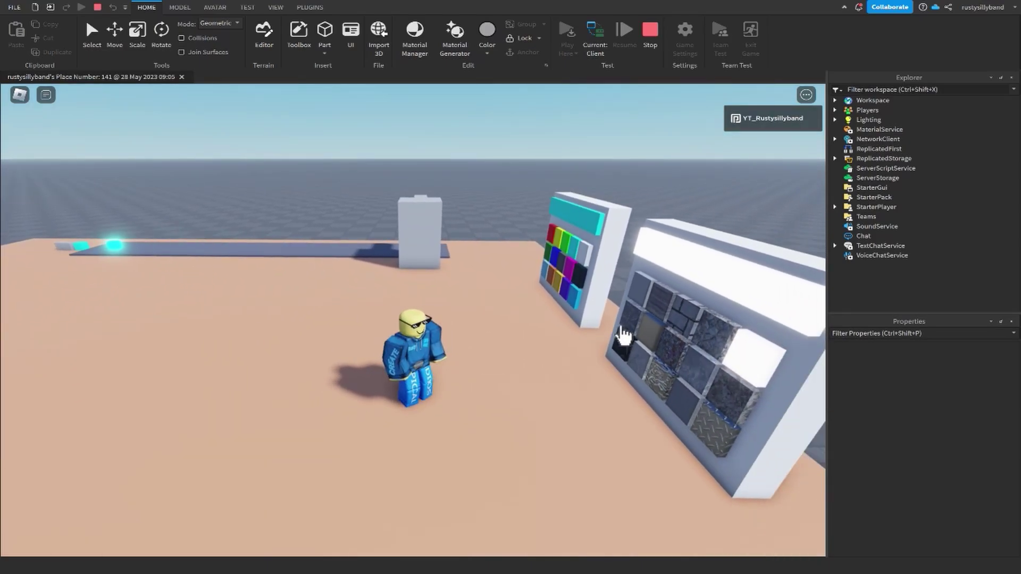
Test the Materializer's Pavement button and check the panel's bar and the dropper
click(672, 324)
key(a)
key(w)
right_drag(333, 265, 346, 273)
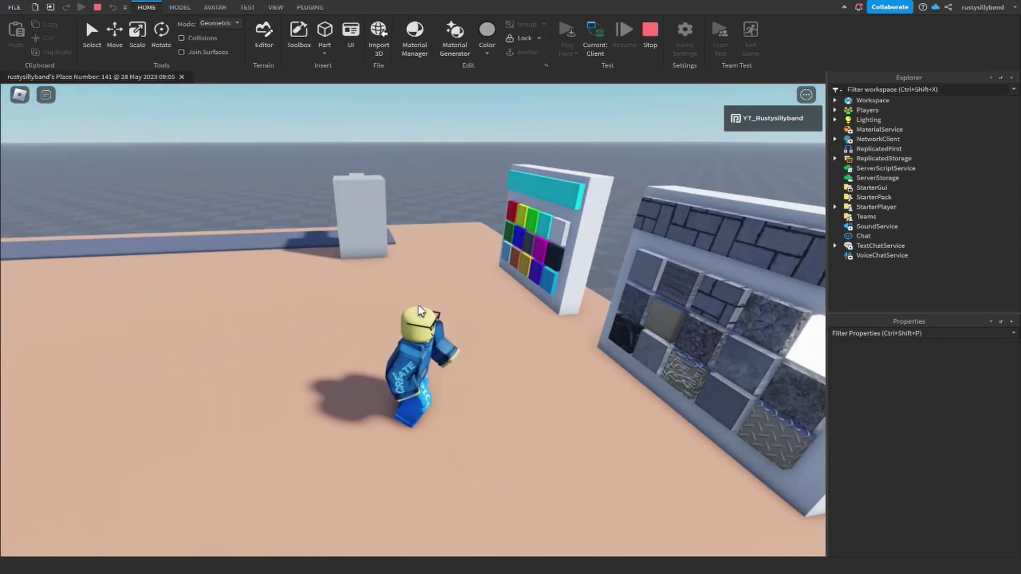
right_drag(458, 319, 569, 348)
key(w)
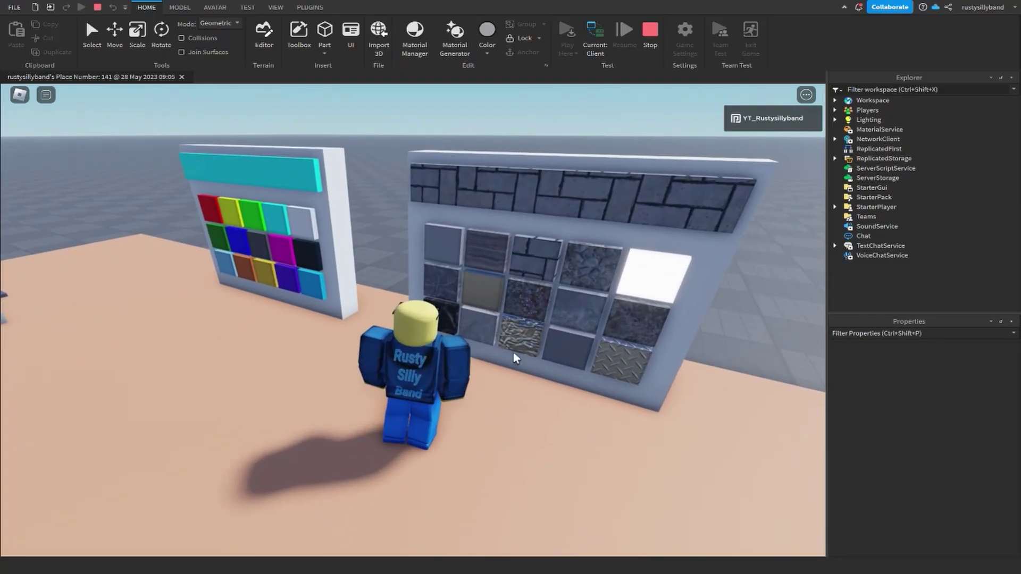
Test the Materializer's third lower-row button together with magenta on the Colorizer, and watch the resulting drops
click(512, 347)
key(a)
right_drag(508, 376, 569, 283)
click(568, 289)
key(s)
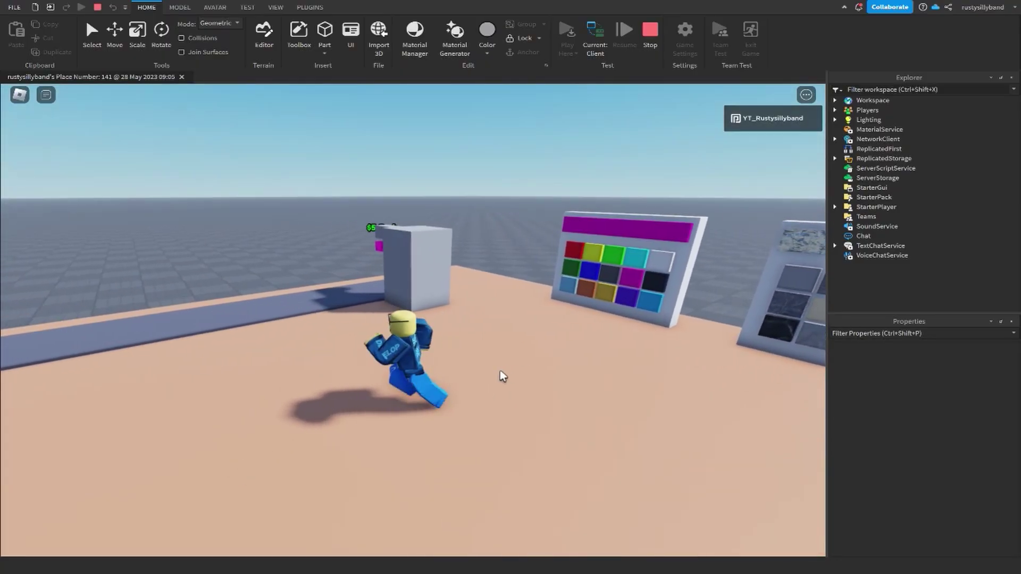
key(w)
right_drag(497, 371, 592, 258)
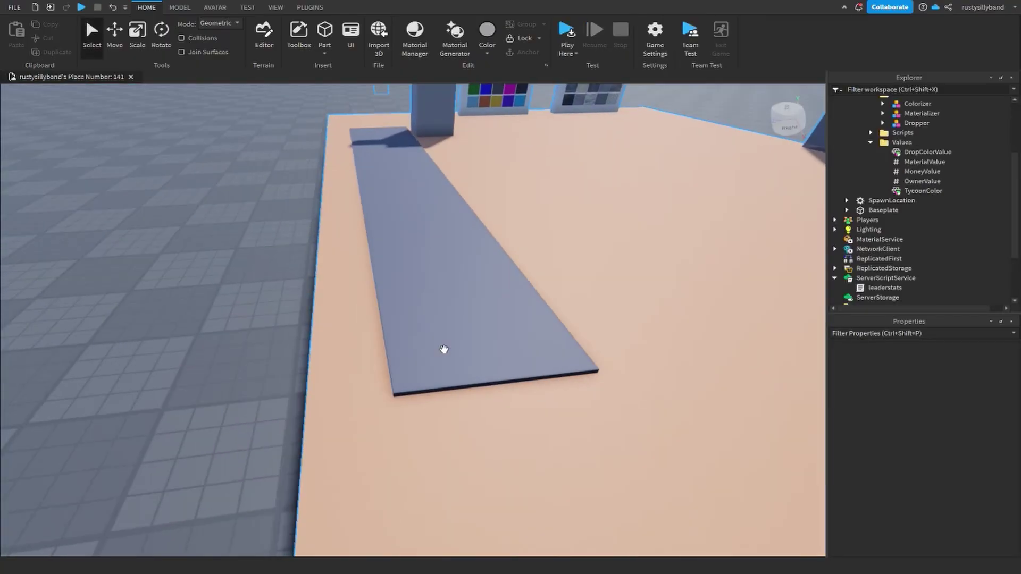
Insert a block part at the open end of the conveyor
right_drag(445, 349, 303, 303)
right_drag(400, 319, 399, 294)
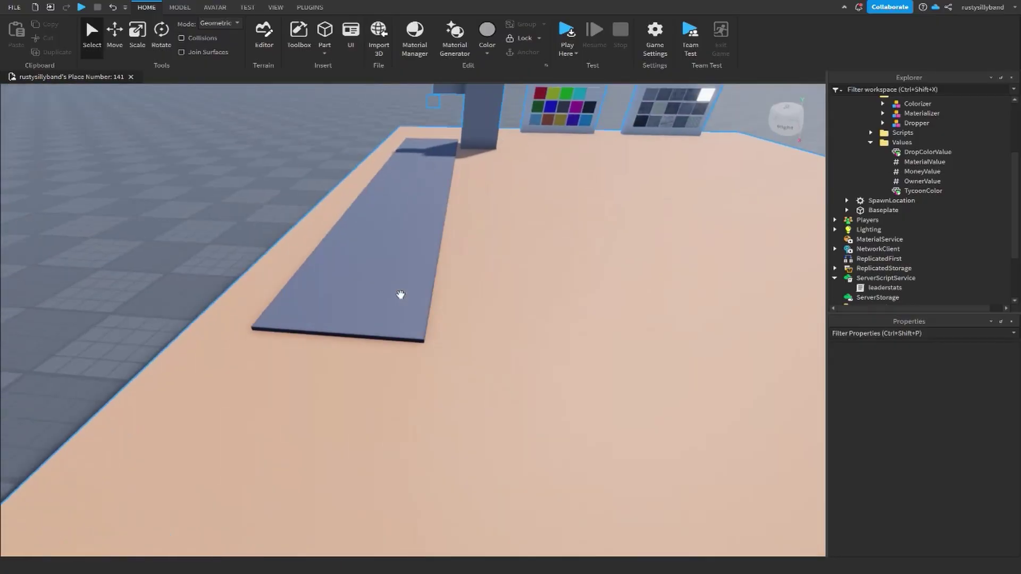
key(s)
key(a)
right_drag(430, 346, 427, 354)
click(325, 32)
scroll(436, 332, up, 5)
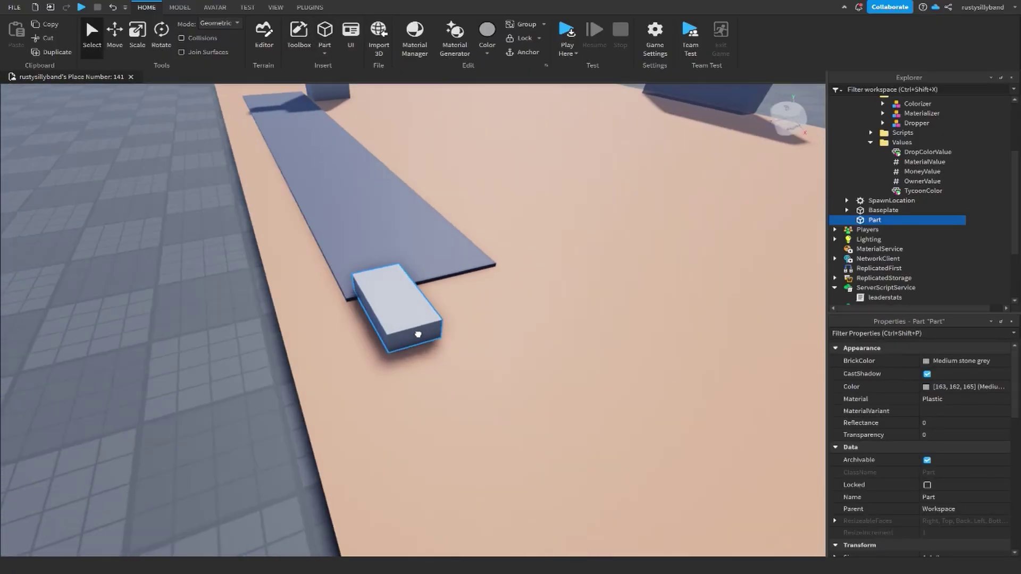
Move the new part flush against the conveyor's end
right_drag(436, 332, 427, 335)
scroll(428, 334, up, 4)
key(ctrl+2)
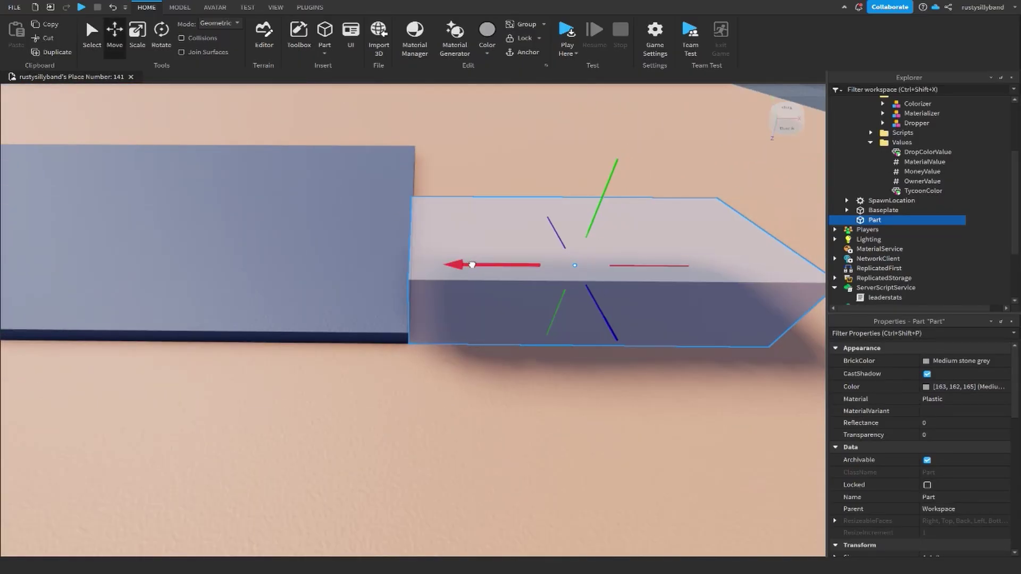
scroll(455, 309, down, 5)
Scale the new part's height down so it lies as flat as the adjoining conveyor
right_drag(455, 309, 371, 271)
key(ctrl+3)
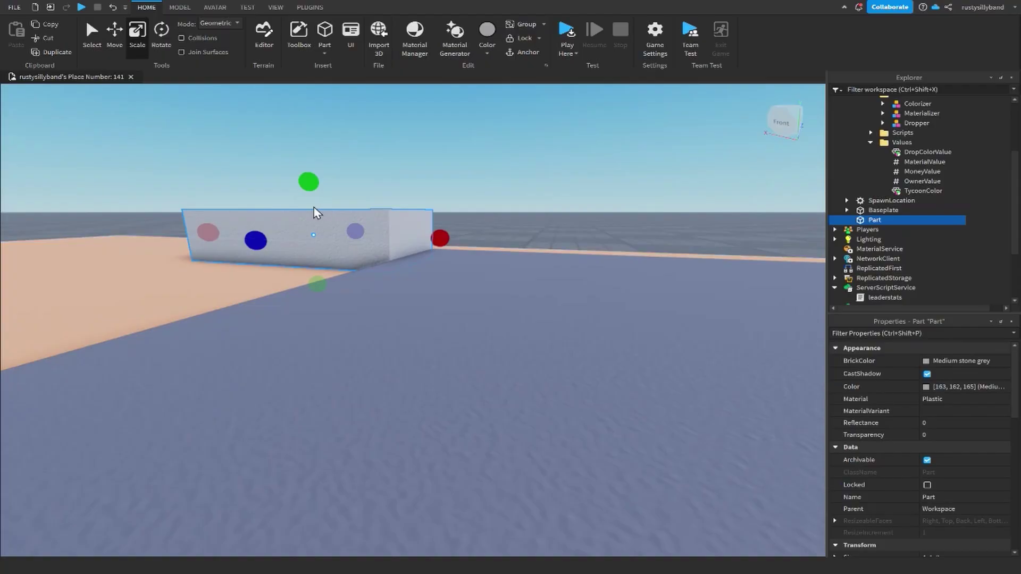
drag(310, 184, 309, 228)
click(438, 184)
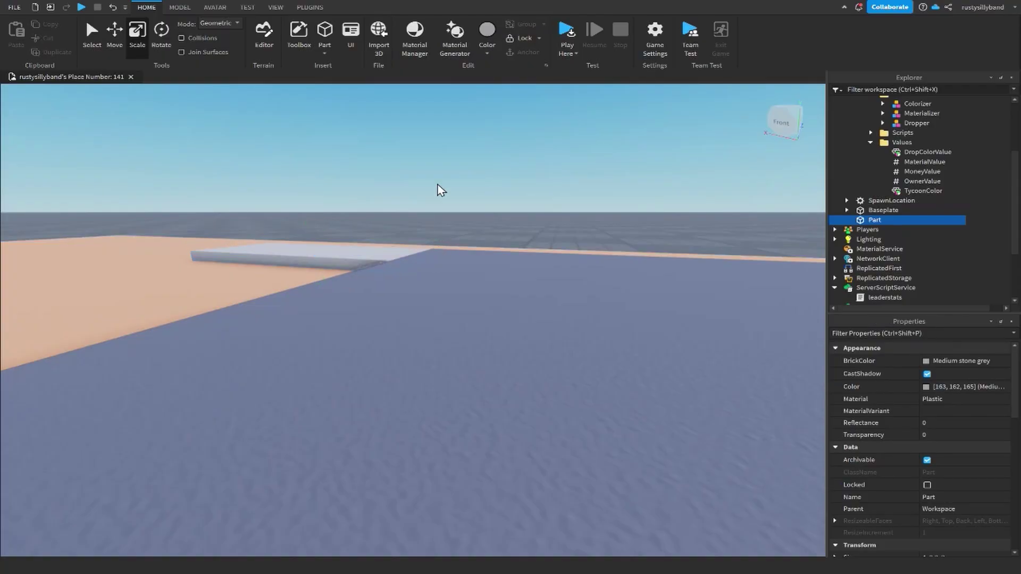
Resize the flattened part horizontally so its sides line up with the conveyor's edges
click(344, 244)
right_drag(344, 245, 375, 267)
drag(490, 266, 570, 383)
drag(399, 275, 331, 276)
key(s)
click(406, 123)
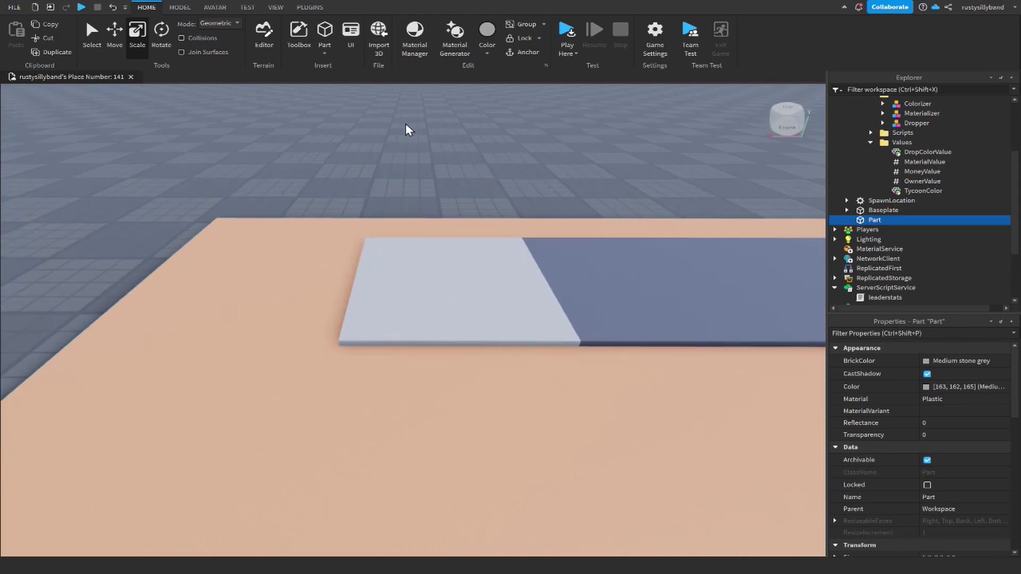
Give the part at the conveyor's end the BrickColor New Yeller and the Neon material
right_drag(429, 237, 429, 238)
click(398, 260)
right_drag(399, 259, 438, 269)
right_drag(578, 342, 466, 335)
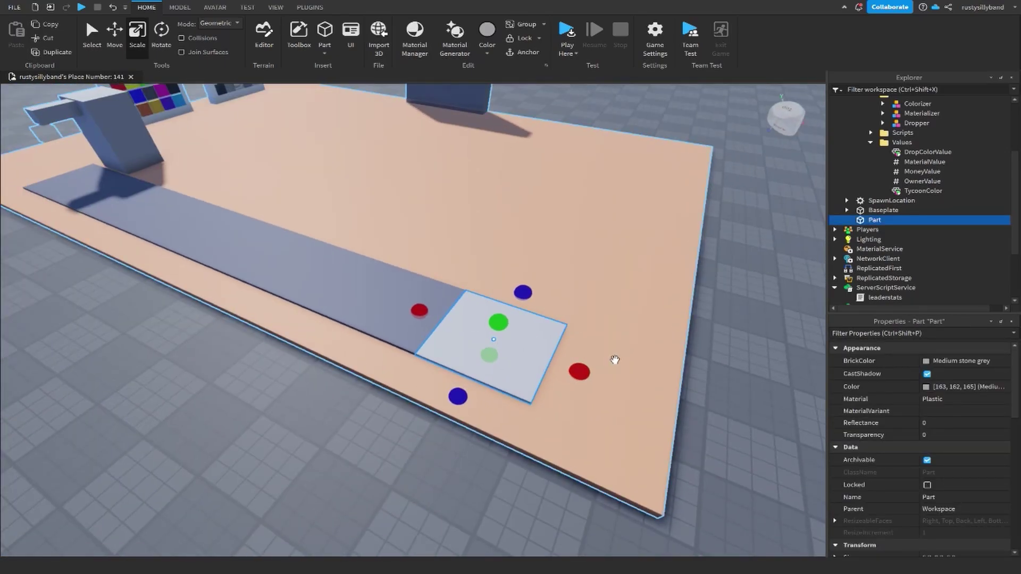
click(928, 360)
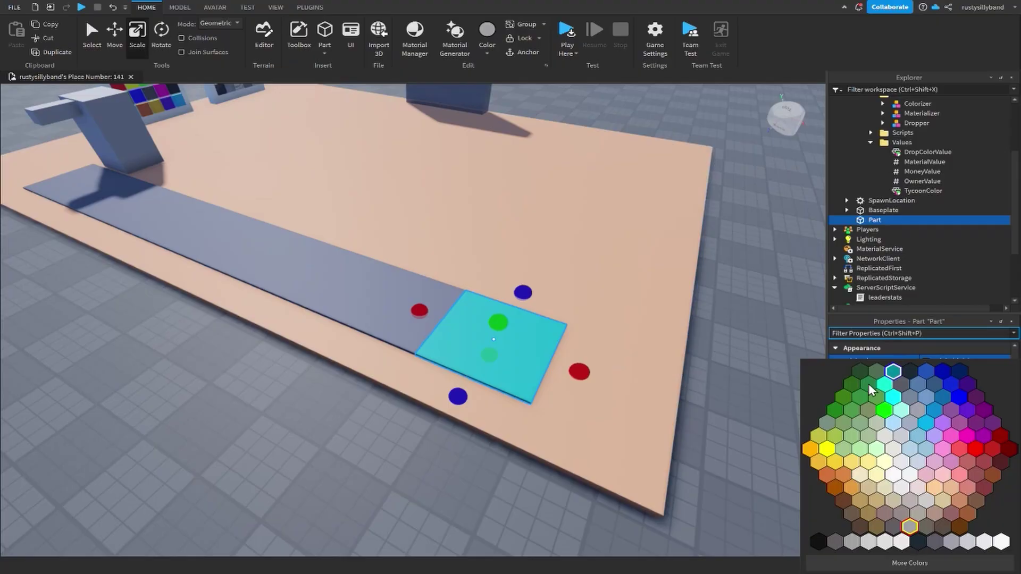
click(827, 449)
click(941, 399)
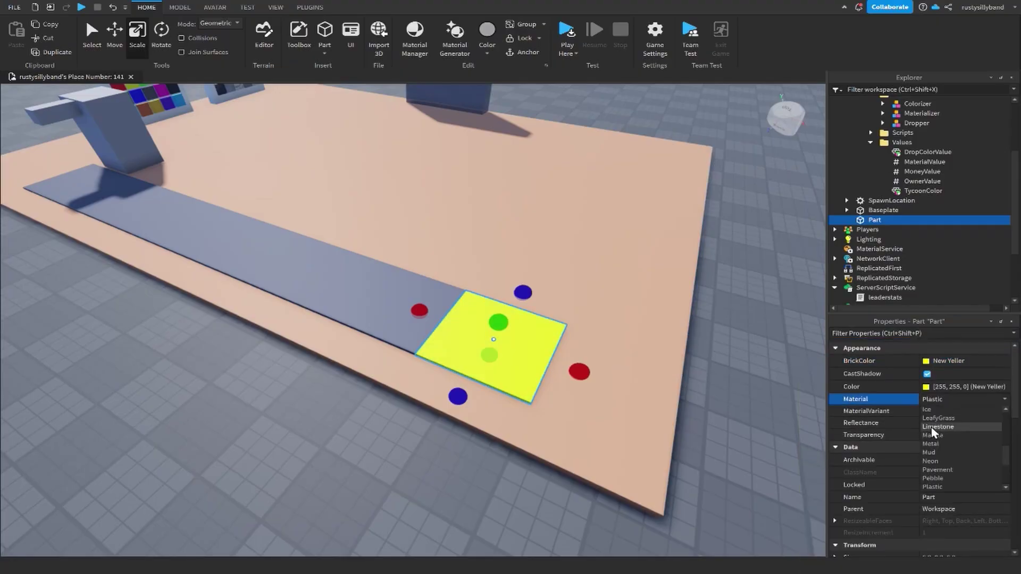
click(929, 462)
Darken the neon part's colour to RGB 166, 166, 0
scroll(677, 358, up, 3)
click(932, 387)
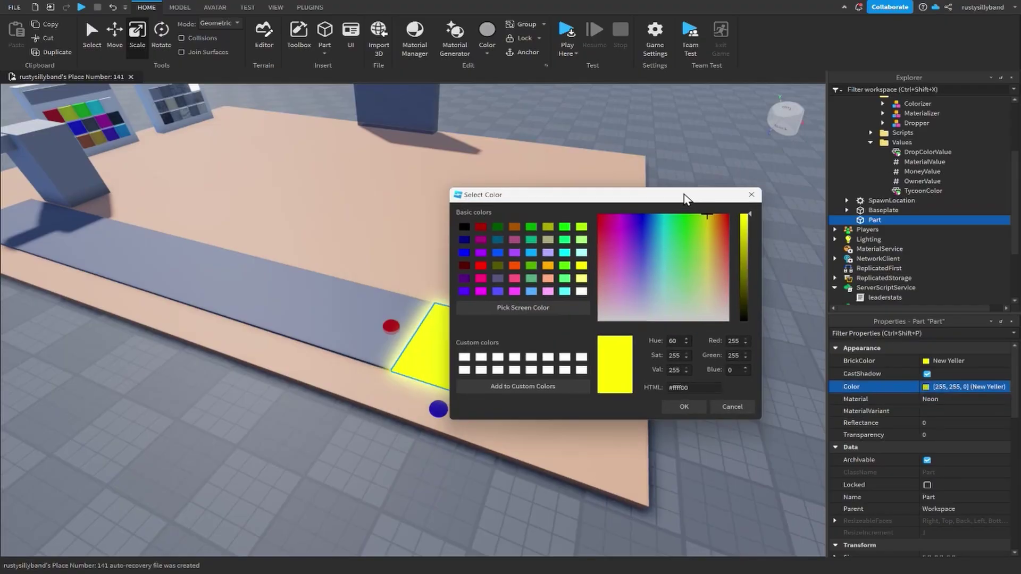
drag(684, 198, 807, 105)
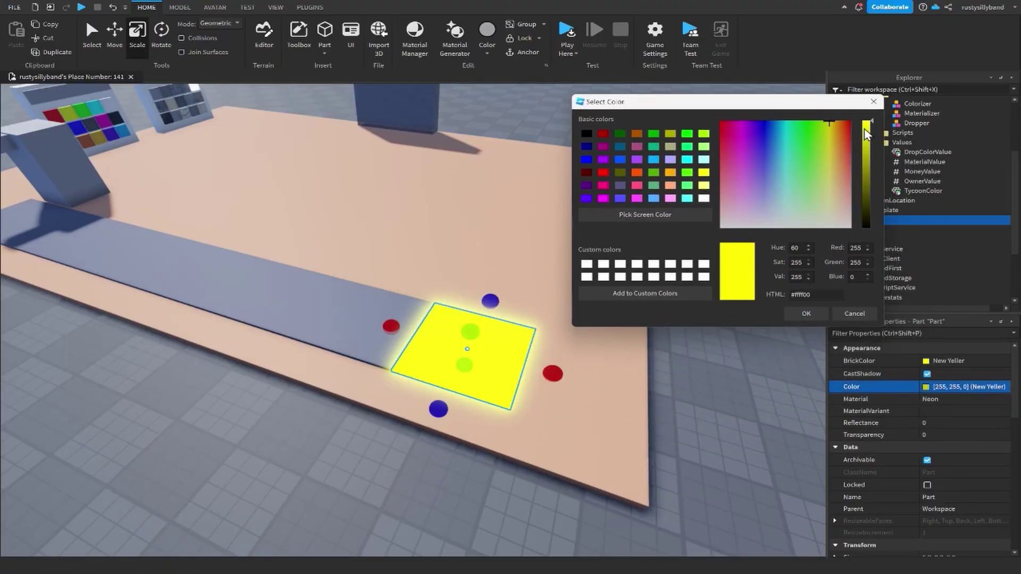
drag(867, 133, 870, 164)
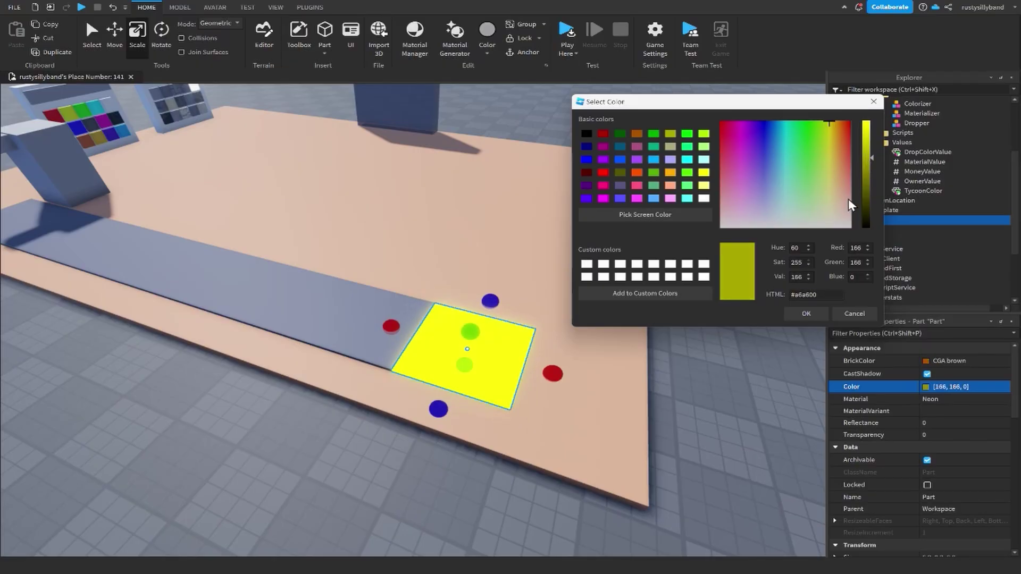
click(812, 315)
click(739, 317)
Collapse the Values and PurchasedItems folders, the Tycoon model and the Tycoons folder in the workspace tree
right_drag(625, 347, 606, 360)
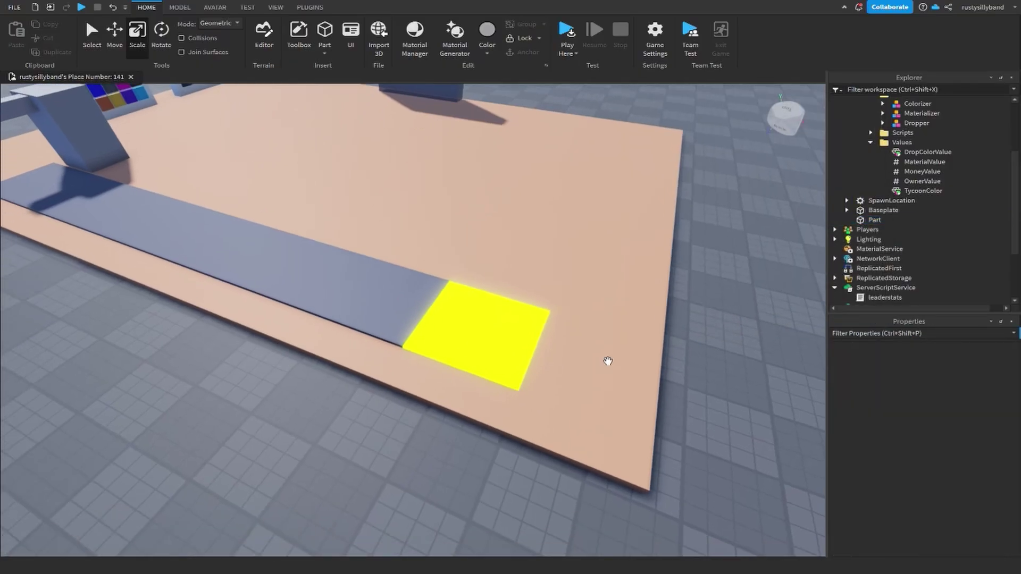
scroll(595, 357, up, 4)
scroll(462, 339, down, 5)
right_drag(463, 339, 312, 378)
scroll(503, 331, up, 3)
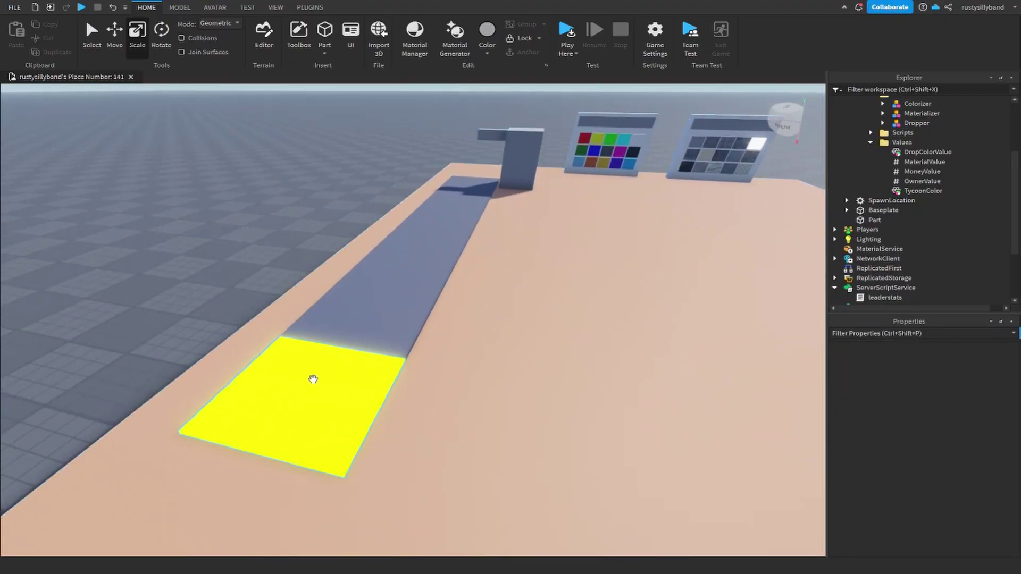
right_drag(537, 336, 489, 338)
click(870, 142)
scroll(871, 143, up, 2)
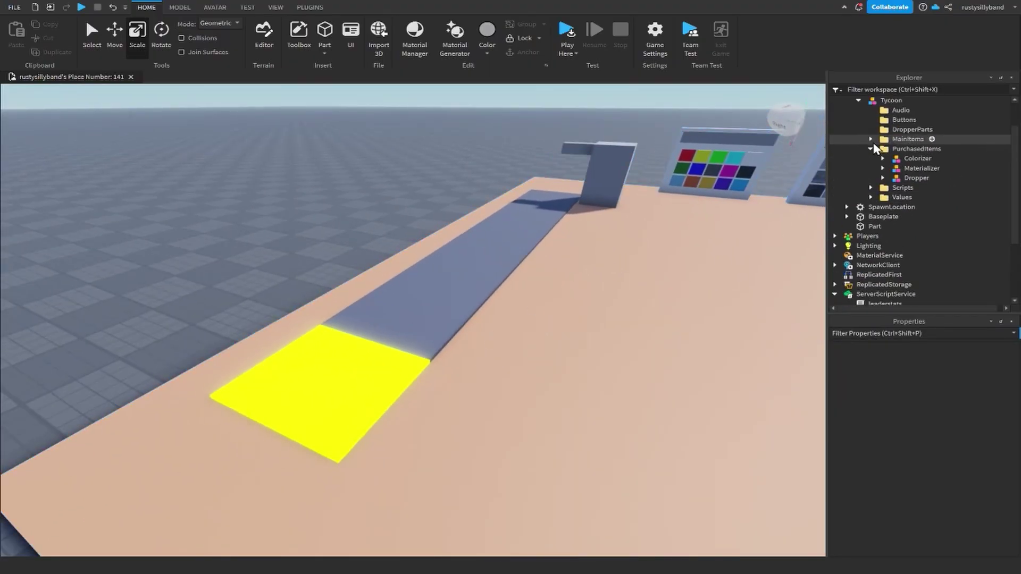
click(871, 148)
scroll(874, 147, up, 1)
click(859, 128)
click(847, 118)
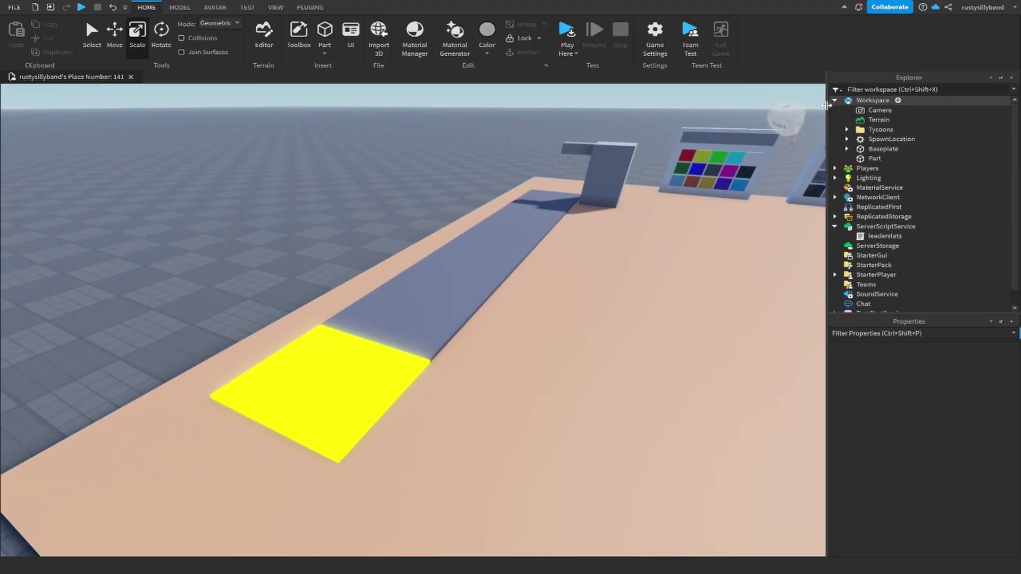
In the leaderstats script, declare a local cash variable as a new IntValue parented to leaderstats, above the hasTycoon code
double_click(881, 236)
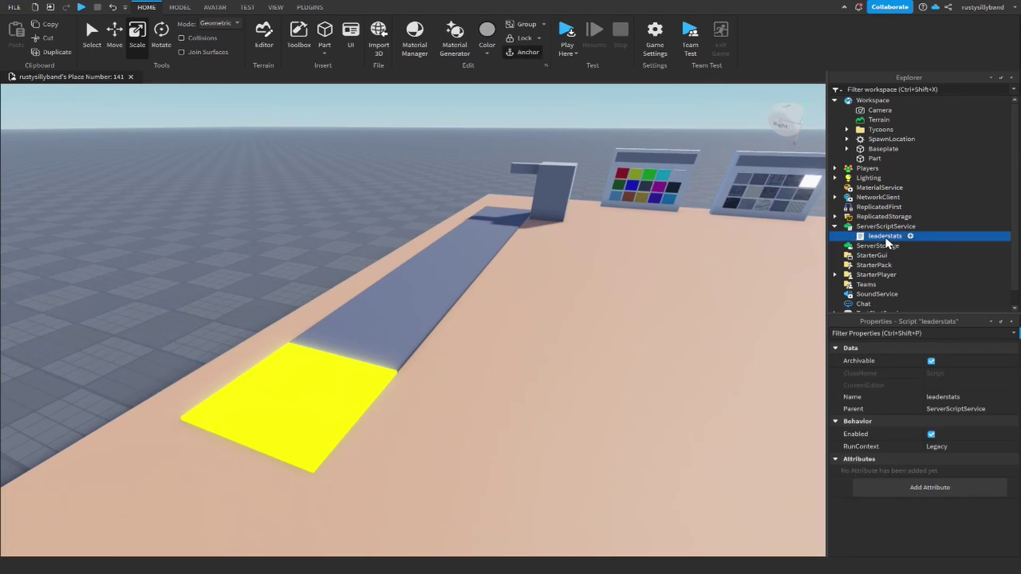
click(480, 118)
key(Return)
key(Return)
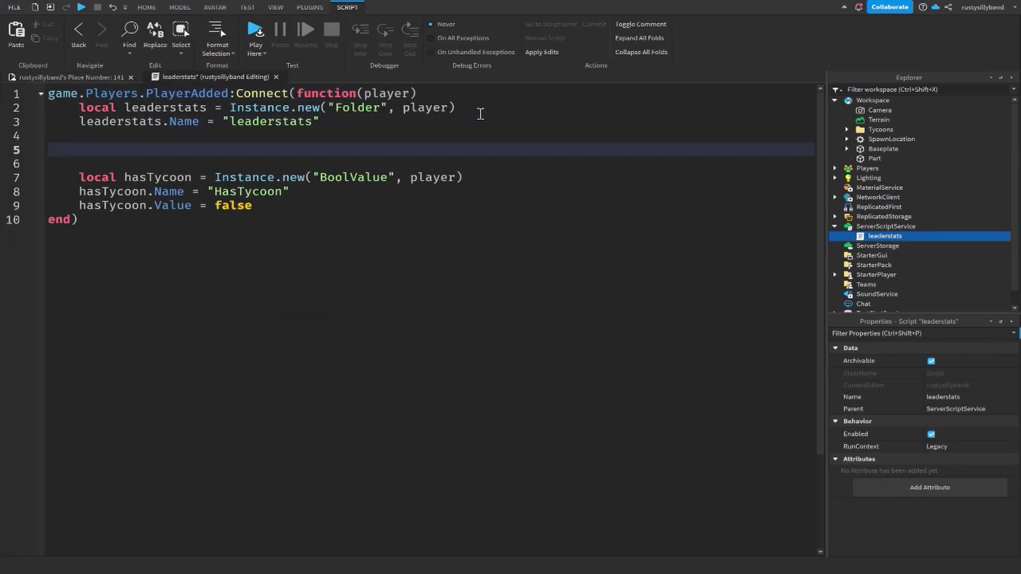
text(local cash = Instance.new(")
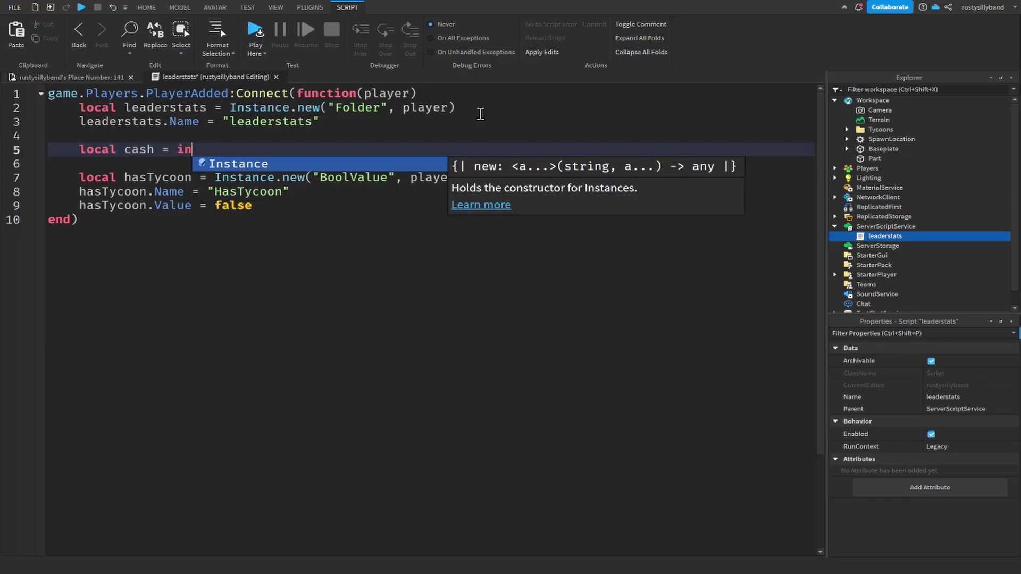
text(cash)
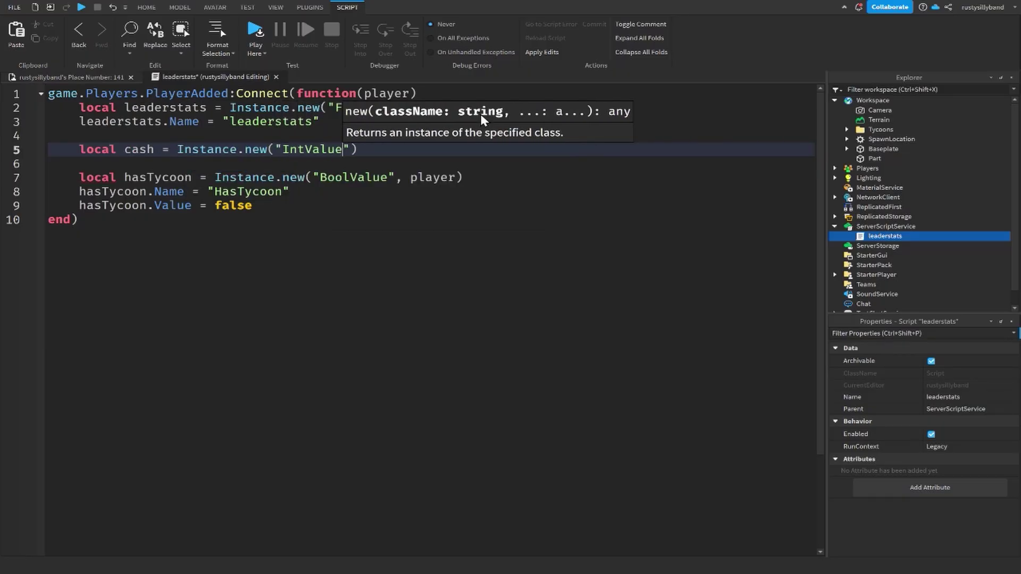
key(Right)
text(, l)
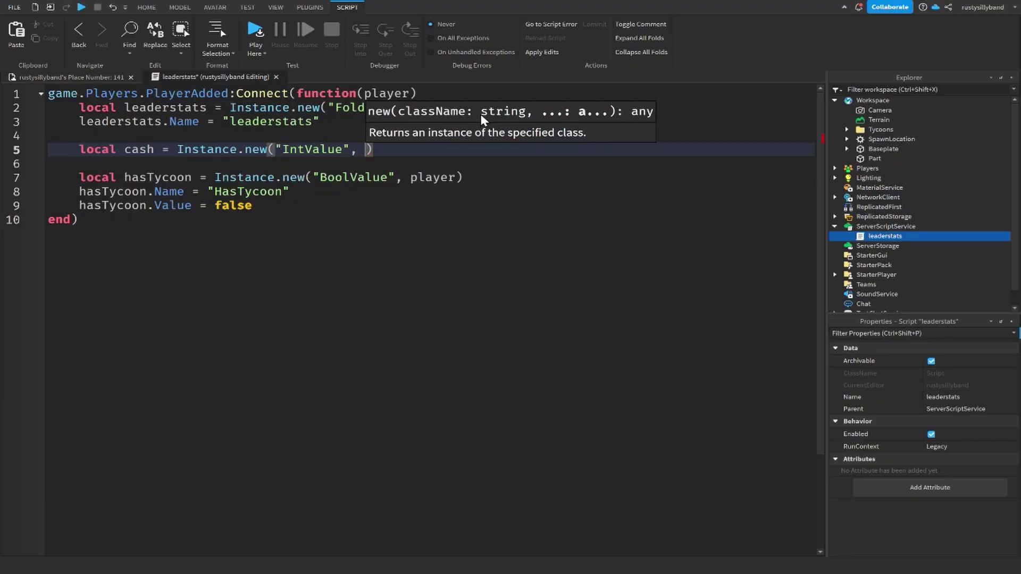
text(eaderstats)
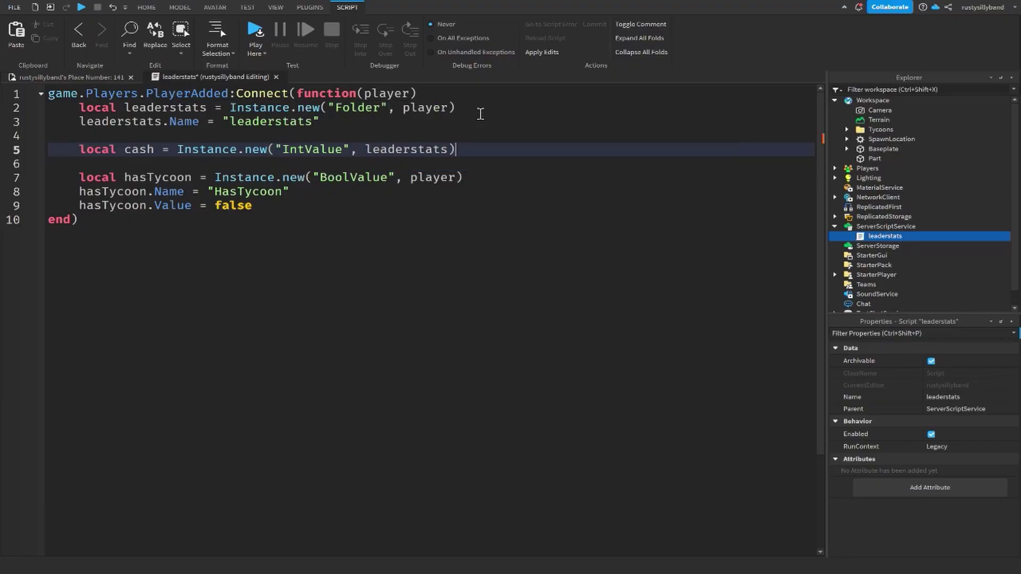
Set cash.Name to "Cash" and cash.Value to 0, and close the leaderstats script
key(Return)
text(cash.Name )
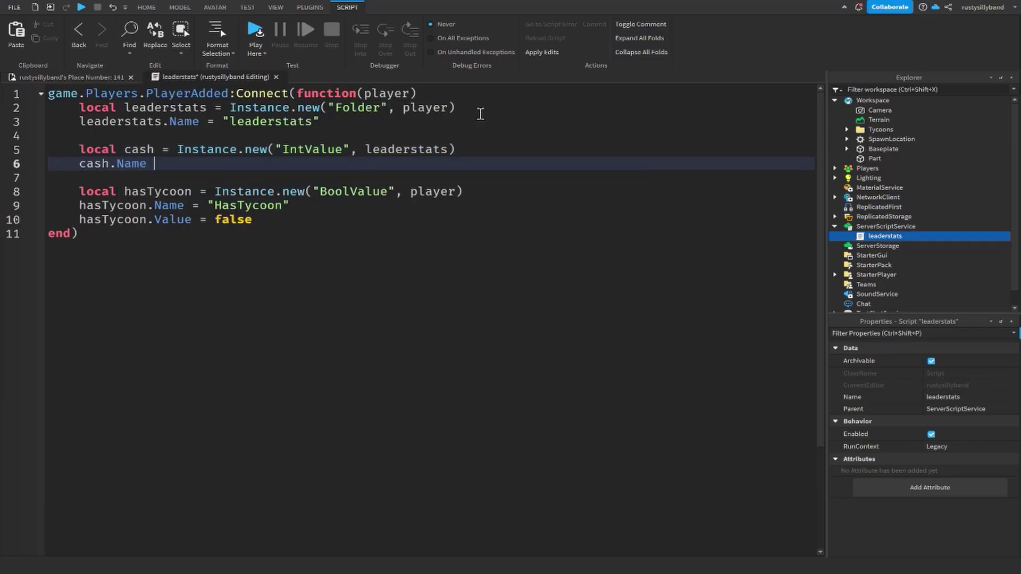
text(= "Cash")
key(Return)
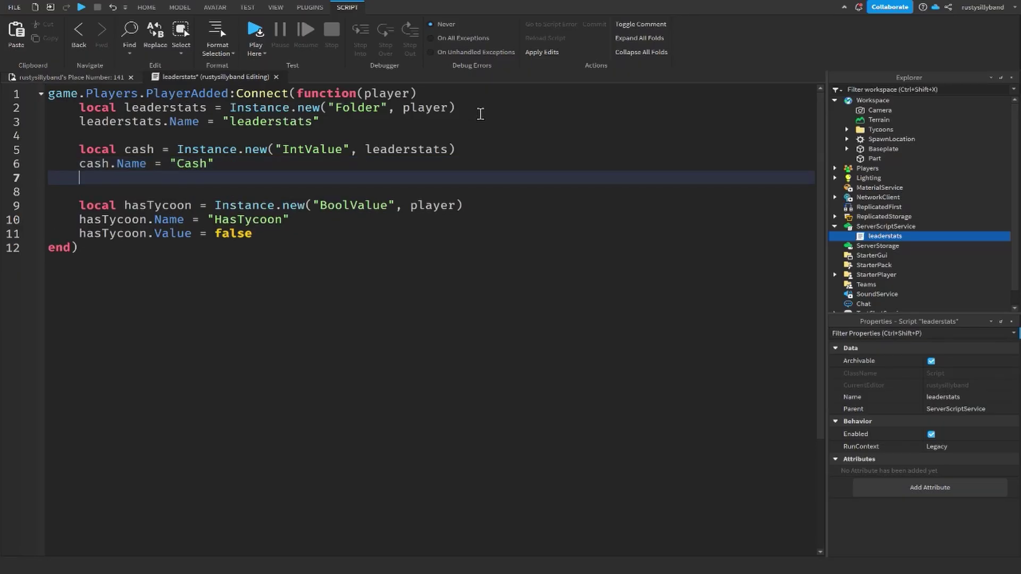
text(cash.Value = 0)
click(276, 77)
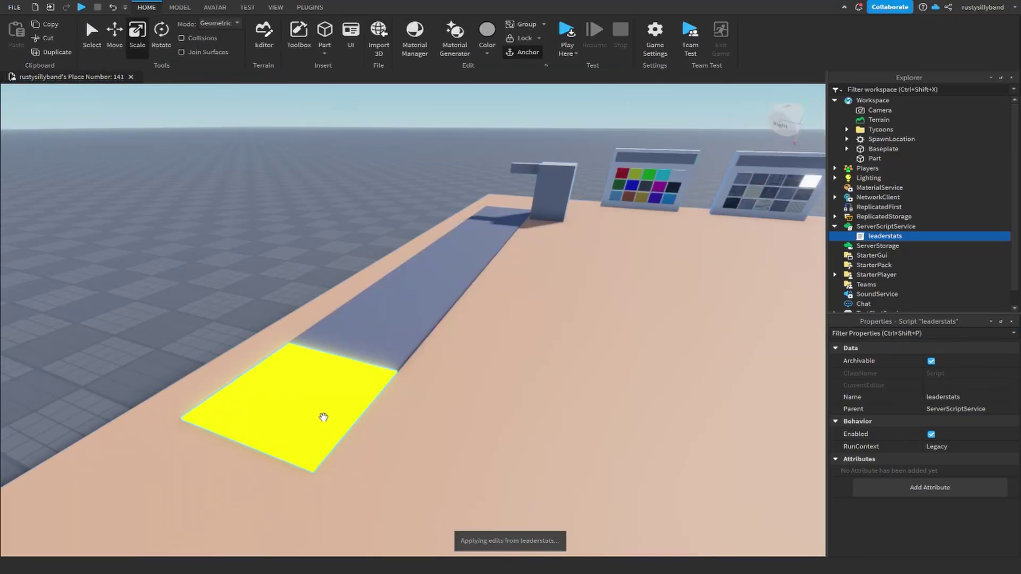
Add a script to the yellow part and replace its default code with the start of a declaration, "local values"
click(875, 159)
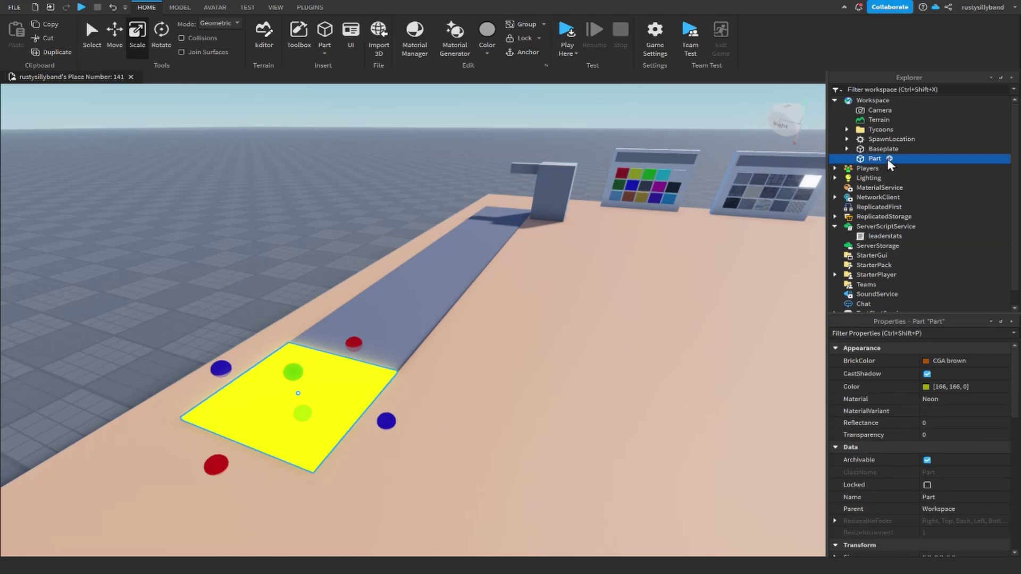
click(890, 160)
click(893, 194)
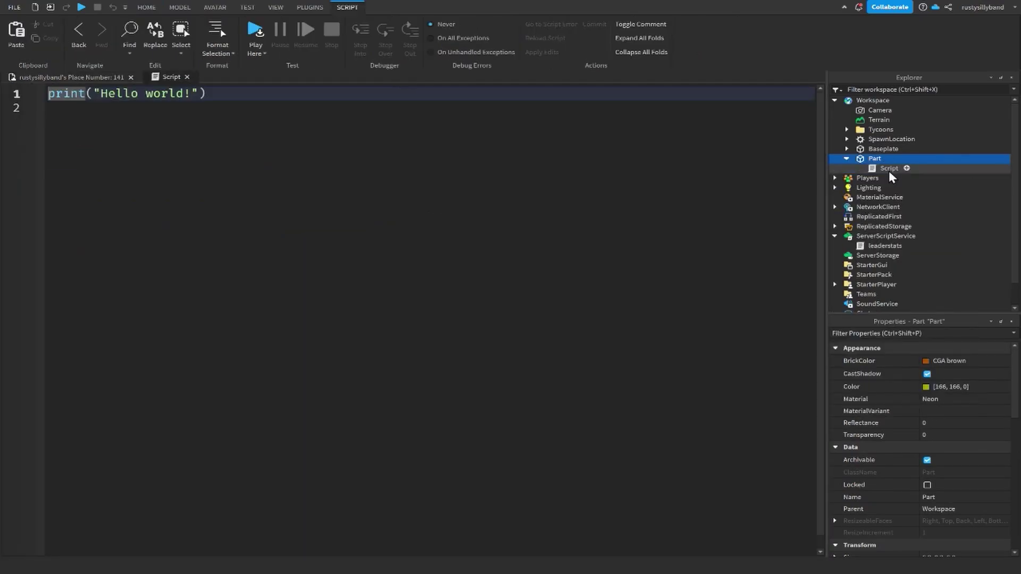
drag(194, 118, 39, 89)
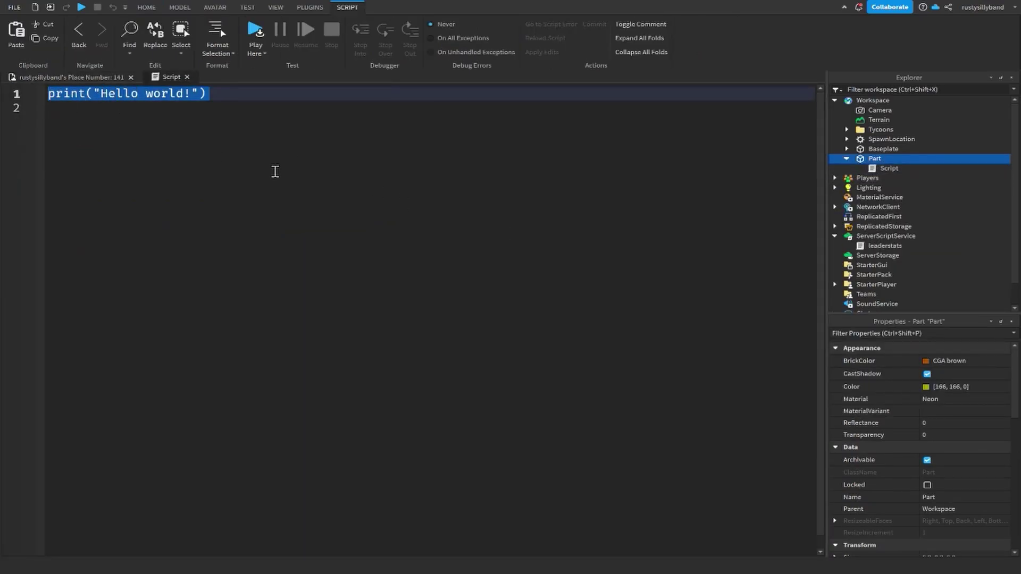
text(local values)
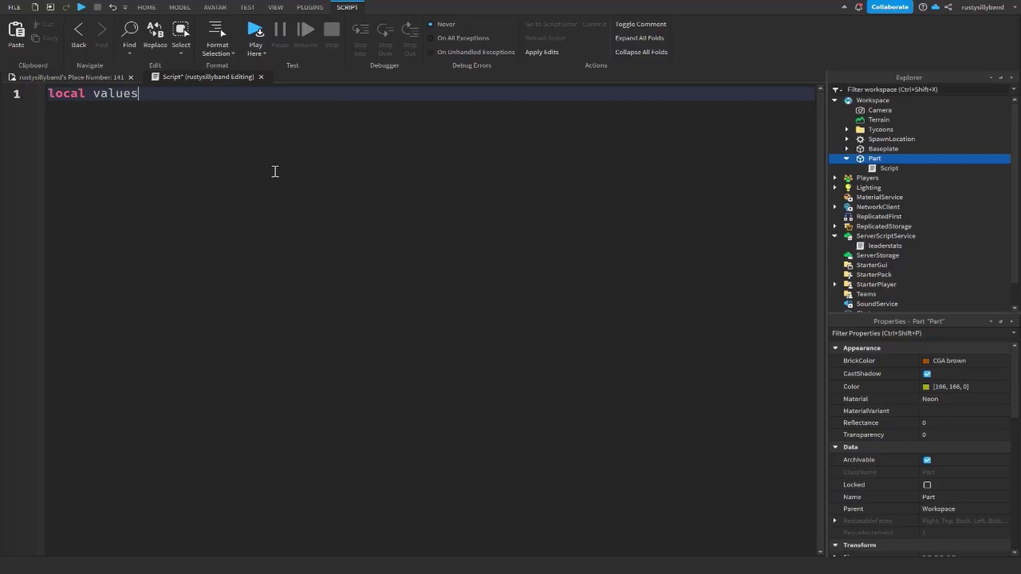
Rename the yellow part as CashPart
click(847, 159)
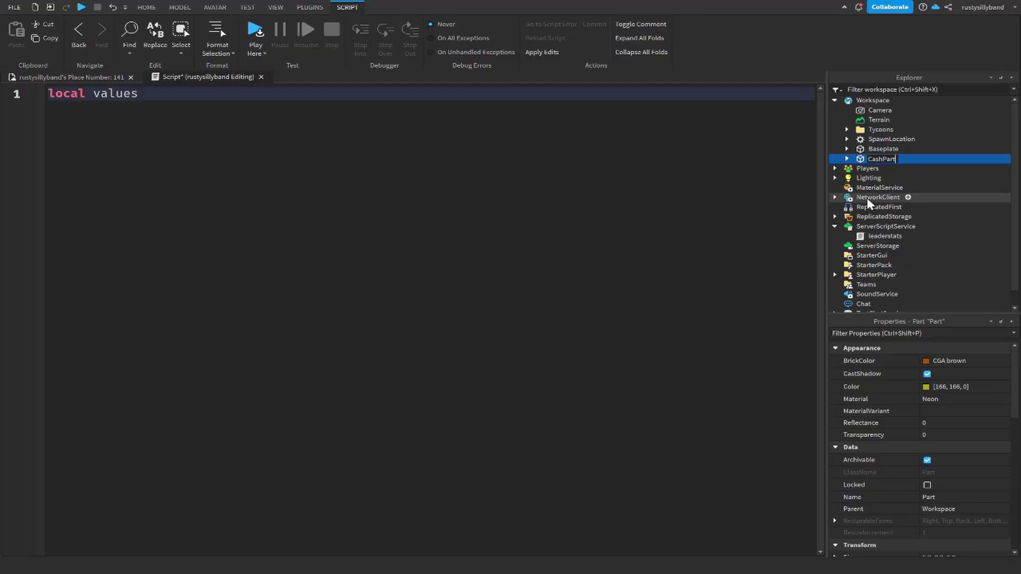
text(CashPart)
key(Return)
Move CashPart into the ConveyorBelt inside the tycoon's MainItems folder and select the script it contains
drag(875, 161, 887, 139)
mouse_move(906, 218)
mouse_down()
mouse_move(888, 177)
mouse_move(906, 212)
mouse_up()
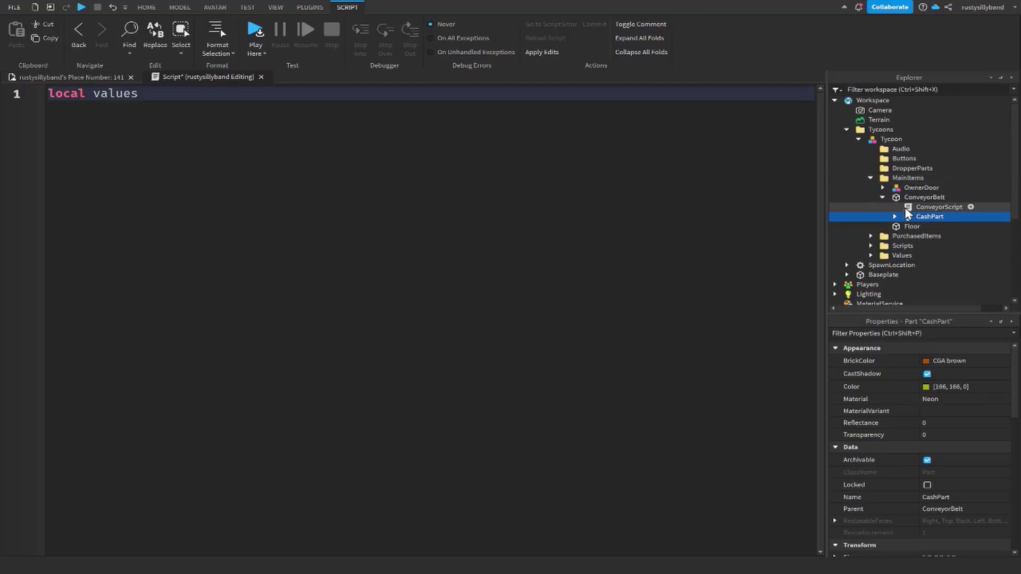
click(896, 217)
click(896, 217)
click(895, 217)
click(903, 228)
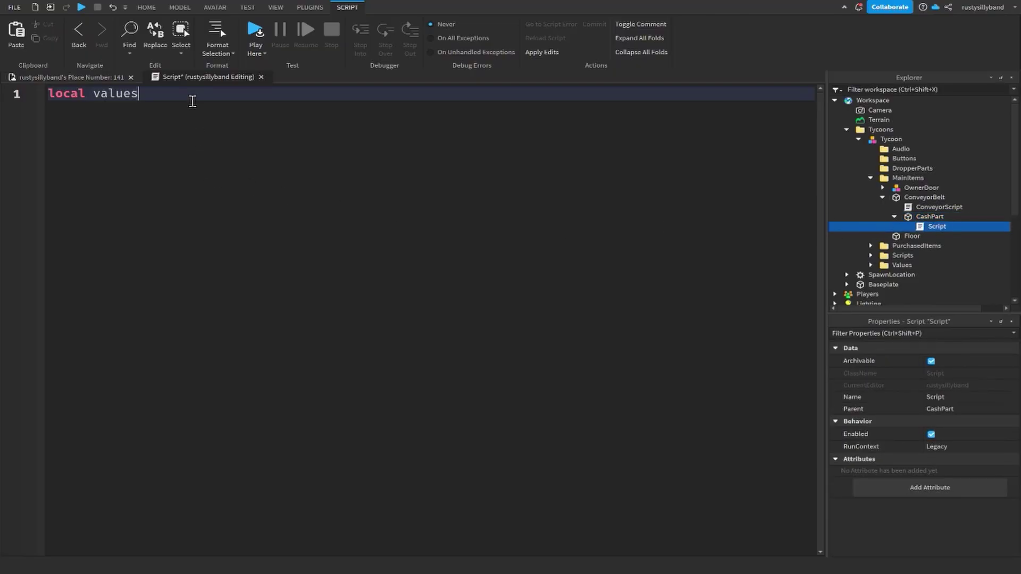
Complete the values declaration in CashPart's script as script.Parent.Parent.Parent.Parent.Values
text(script.Parent.p)
key(Tab)
text(.p)
key(Tab)
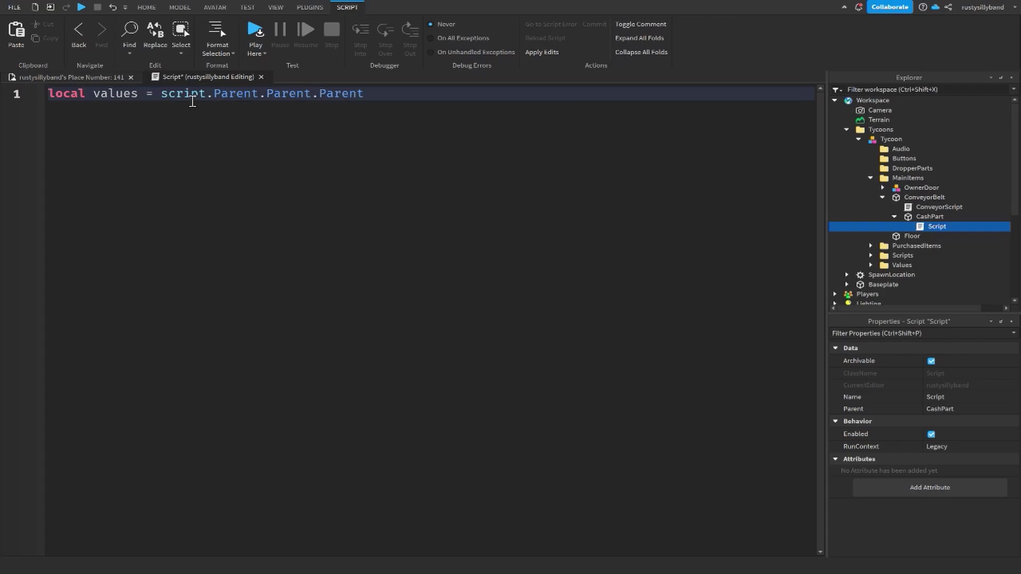
text(.p)
key(Tab)
text(.v)
key(Tab)
Below the values declaration, connect script.Parent.Touched to an empty function that takes the parameter hit
key(Return)
key(Return)
text(script)
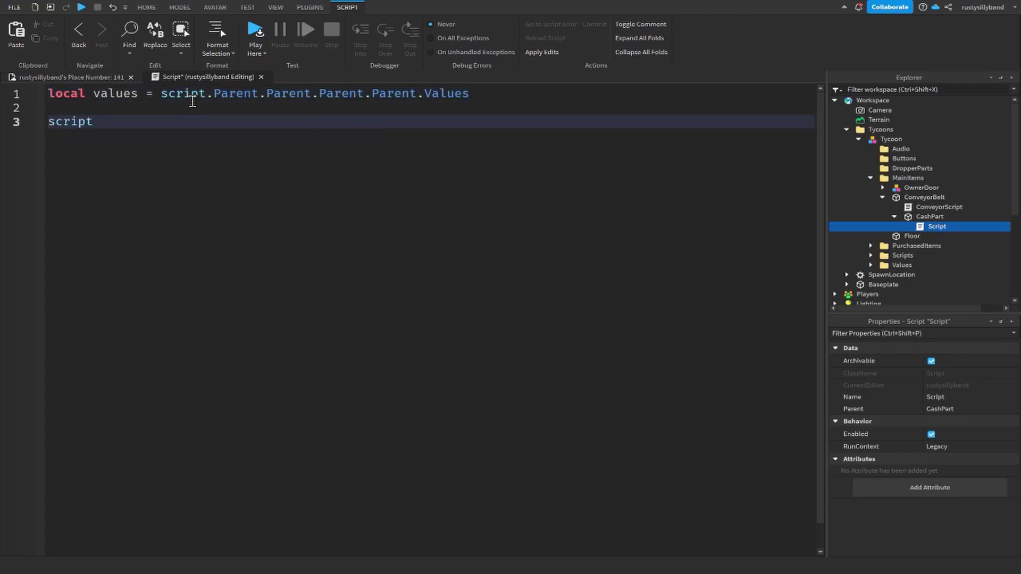
text(.p)
key(Tab)
text(.t)
key(Tab)
text(:)
key(Tab)
text((f)
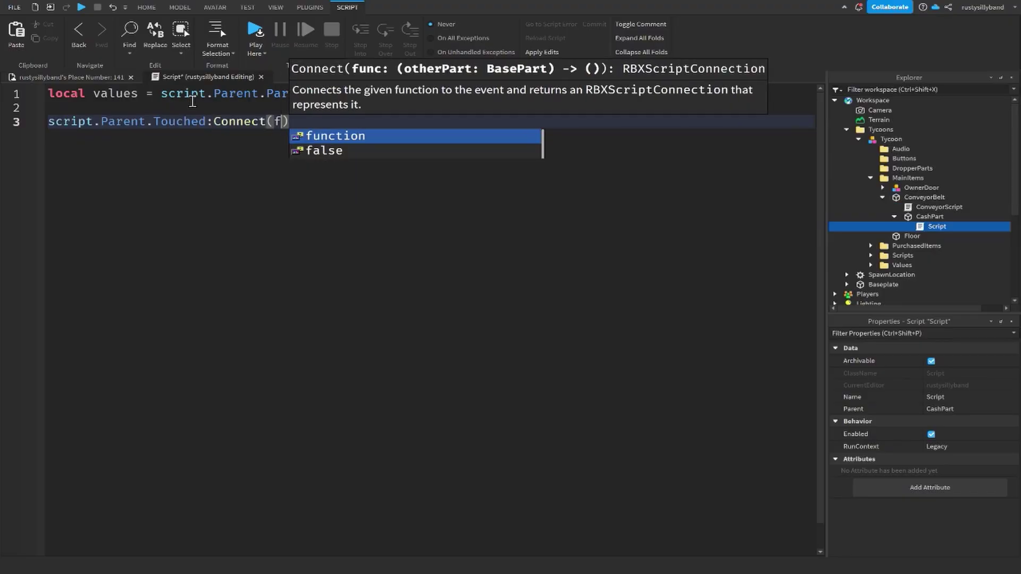
key(Tab)
text(()
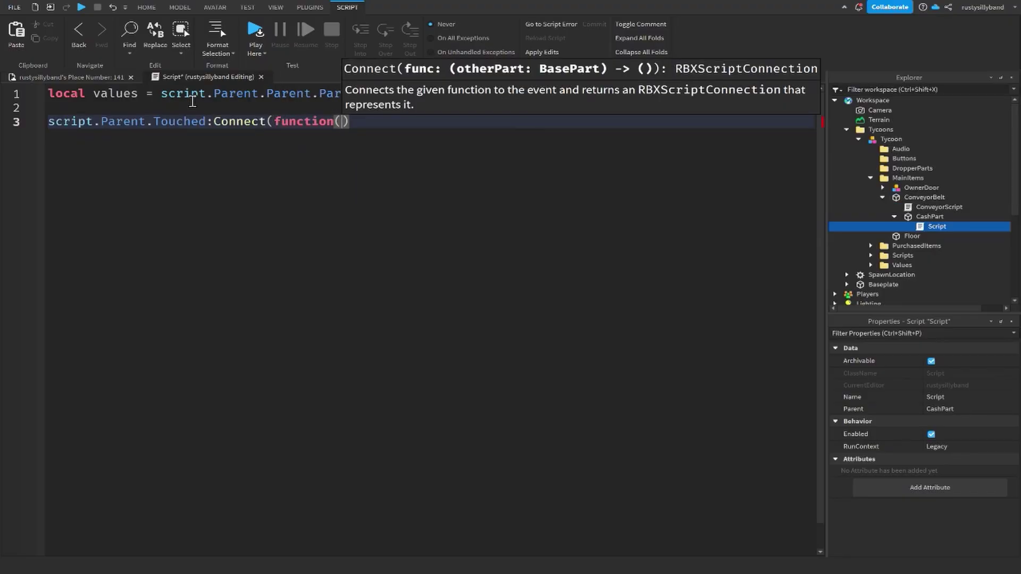
text(hit)
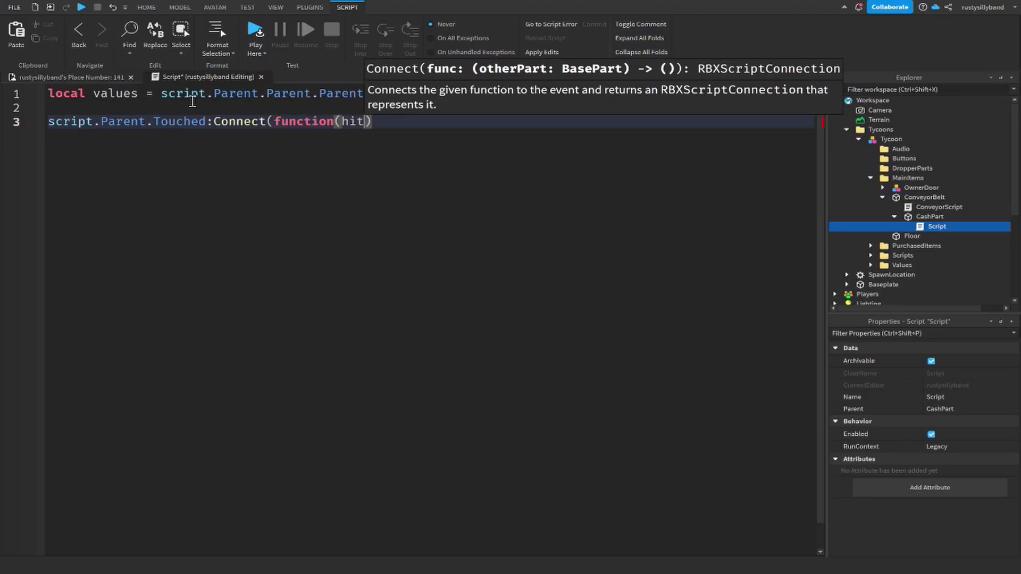
text())
key(Return)
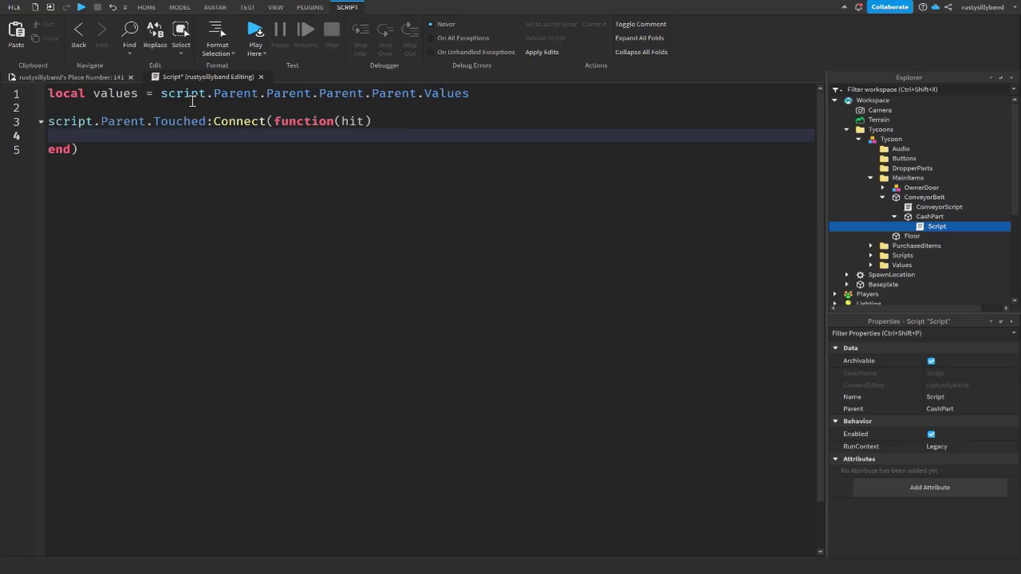
Inside the Touched function, add an if block that checks hit.Name == "DropperPart"
text(if hit.)
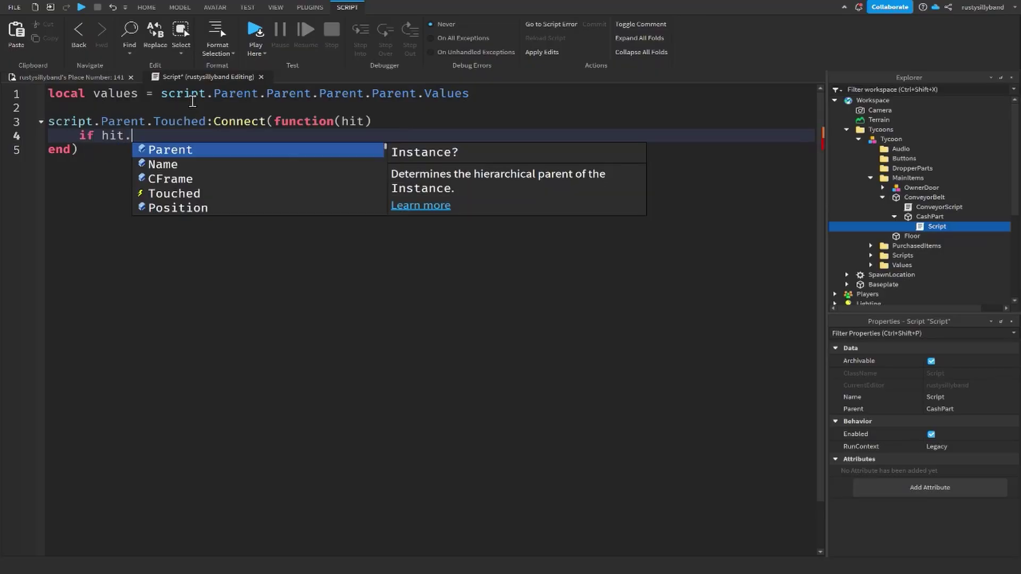
key(Tab)
key(BackSpace)
key(BackSpace)
key(BackSpace)
key(BackSpace)
key(BackSpace)
key(BackSpace)
text(Name )
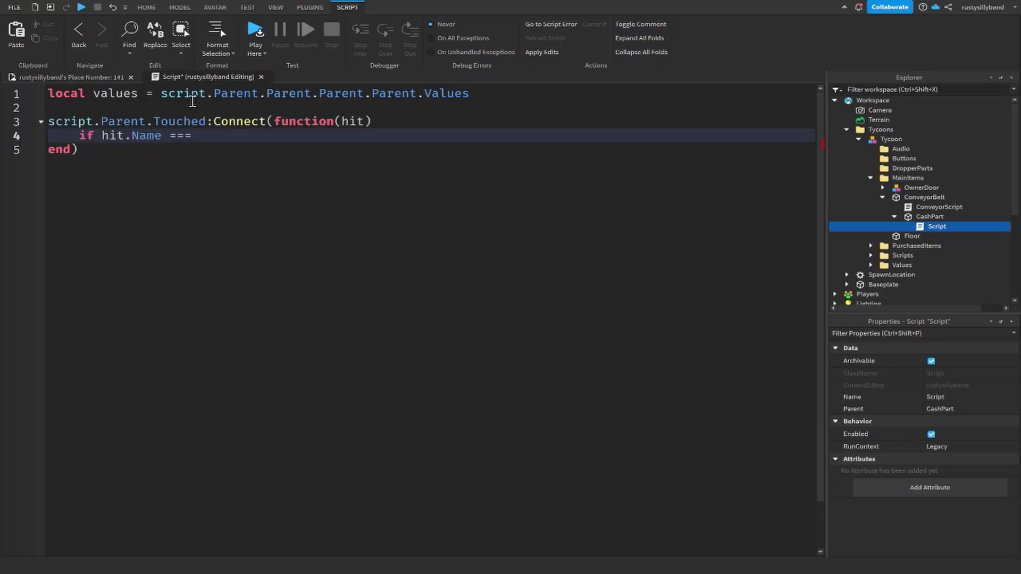
text(== "Dropper)
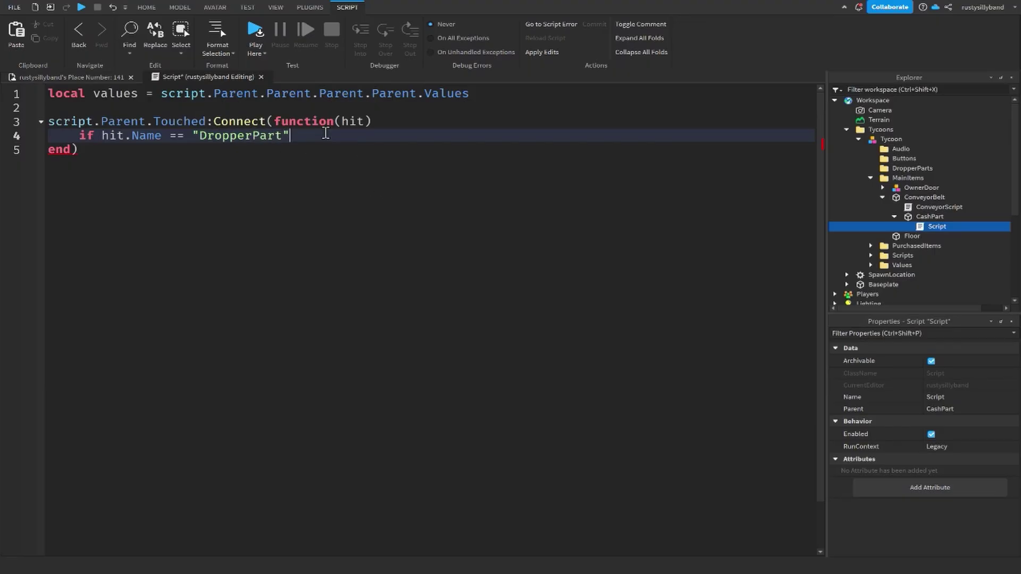
text(Part" then)
key(Return)
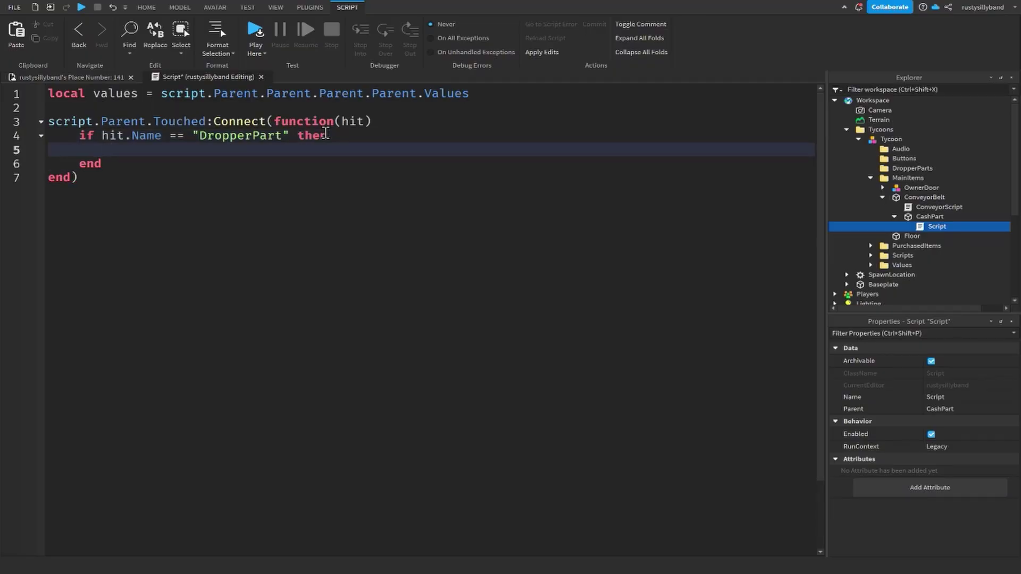
In the if block, add values.MoneyValue += hit:FindFirstChild("CashValue") followed by hit:Destroy()
text(values.Mo)
key(Tab)
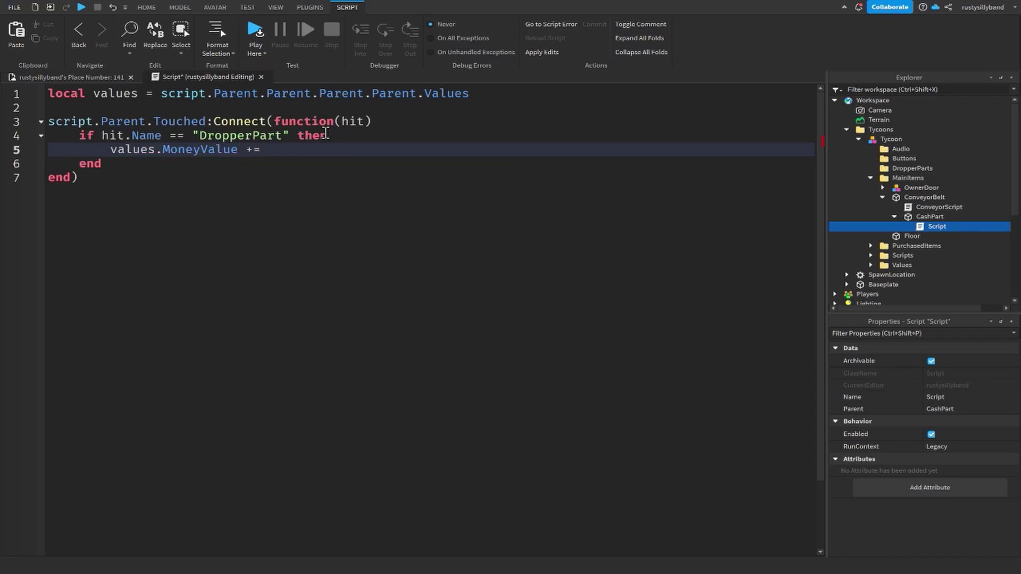
text(+= hit:FindFirstChild()
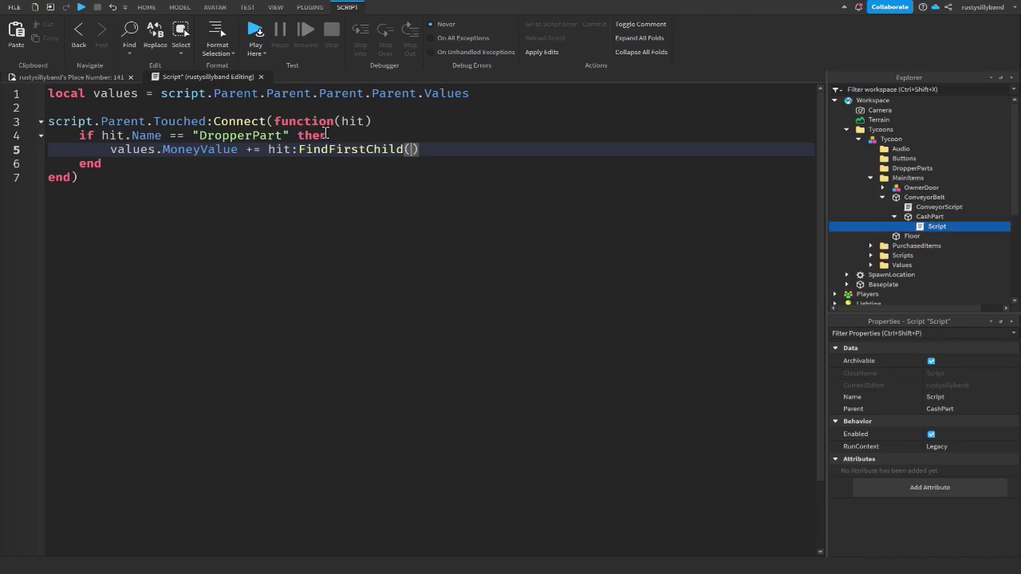
text("CashVal)
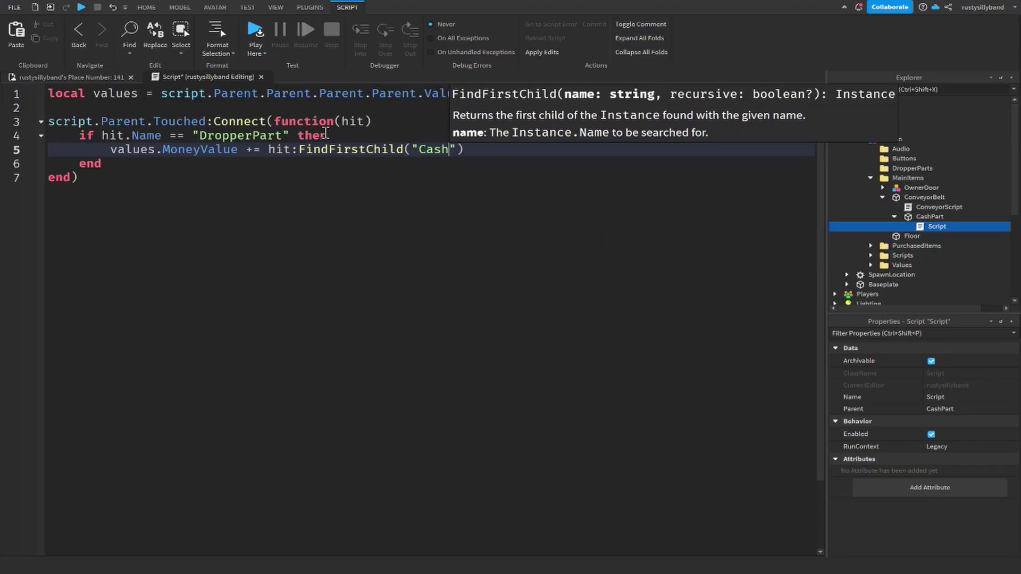
text(ue)
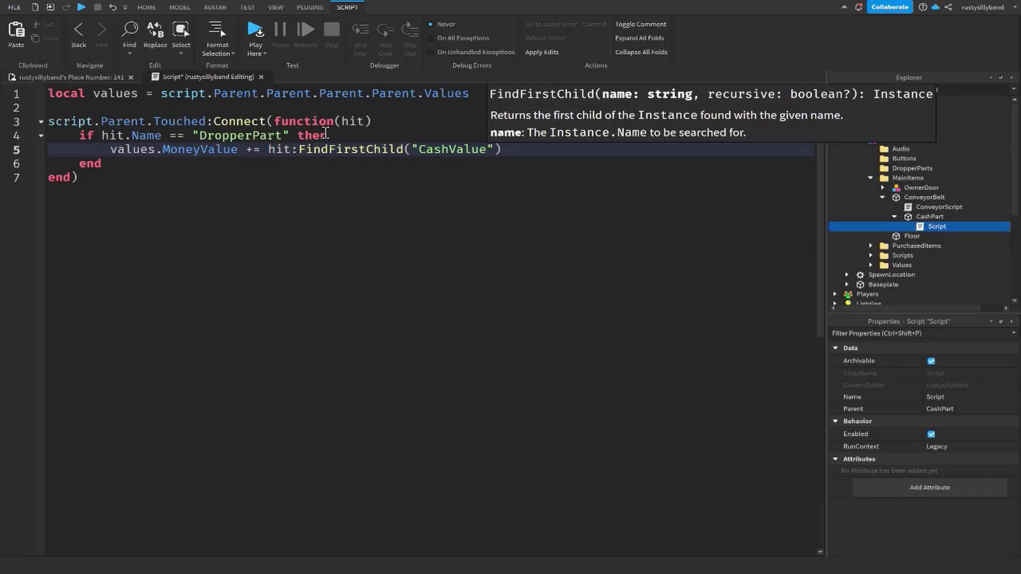
text(")
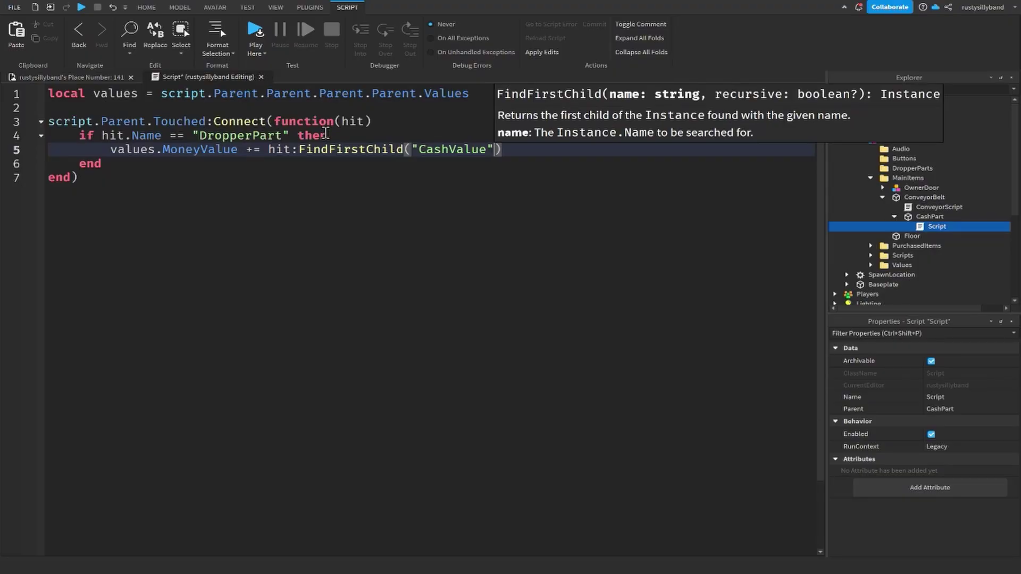
text())
key(Return)
text(hit:Destroy())
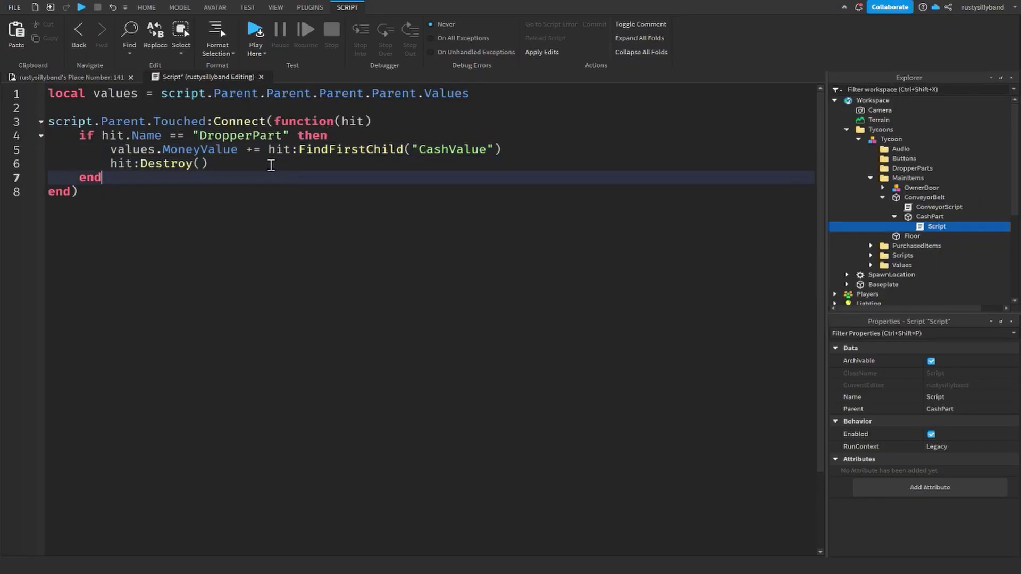
Extend the if condition with and hit:IsA("BasePart")
click(233, 135)
click(290, 135)
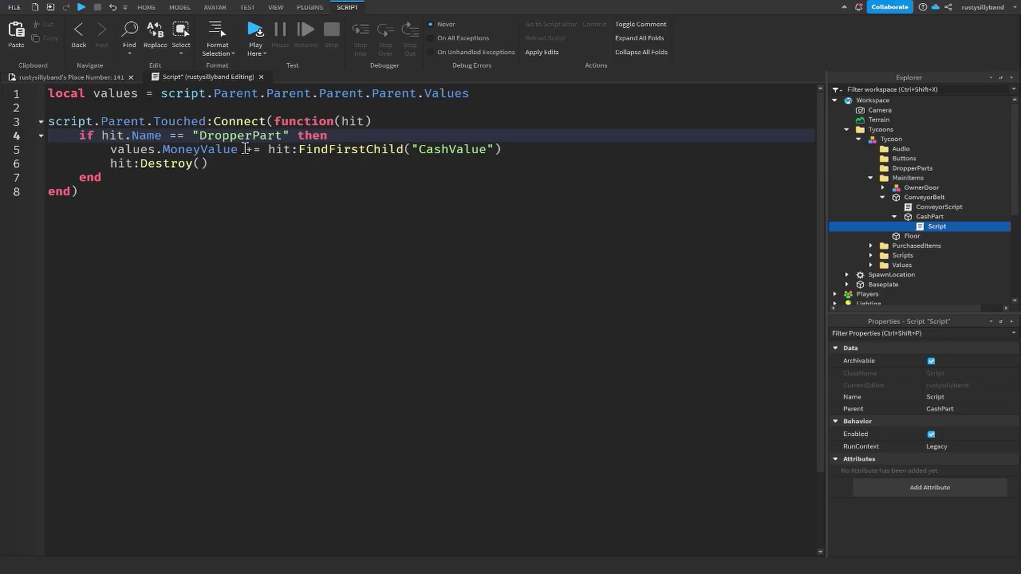
text(and hit:is)
key(Tab)
text(("base)
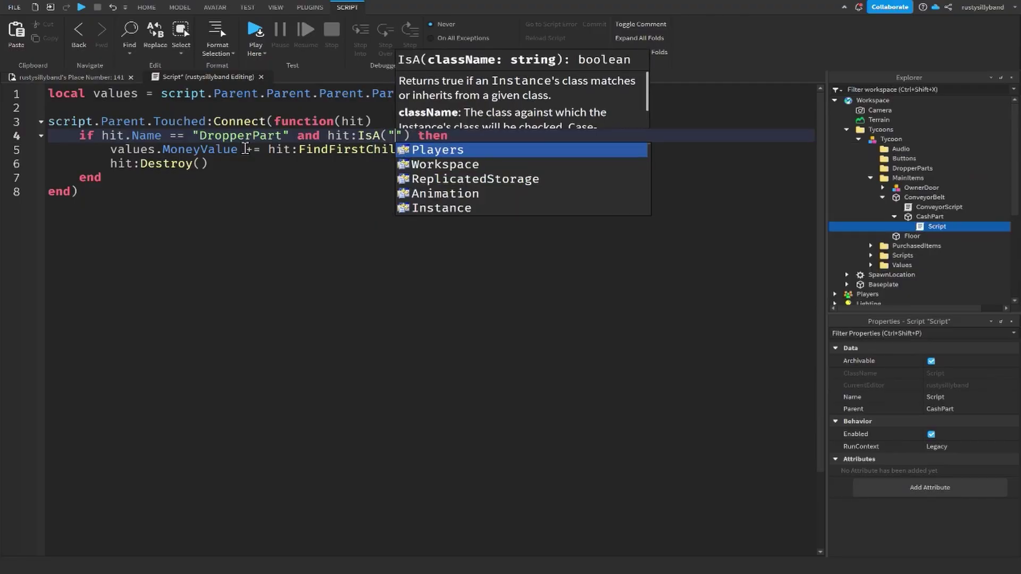
key(Tab)
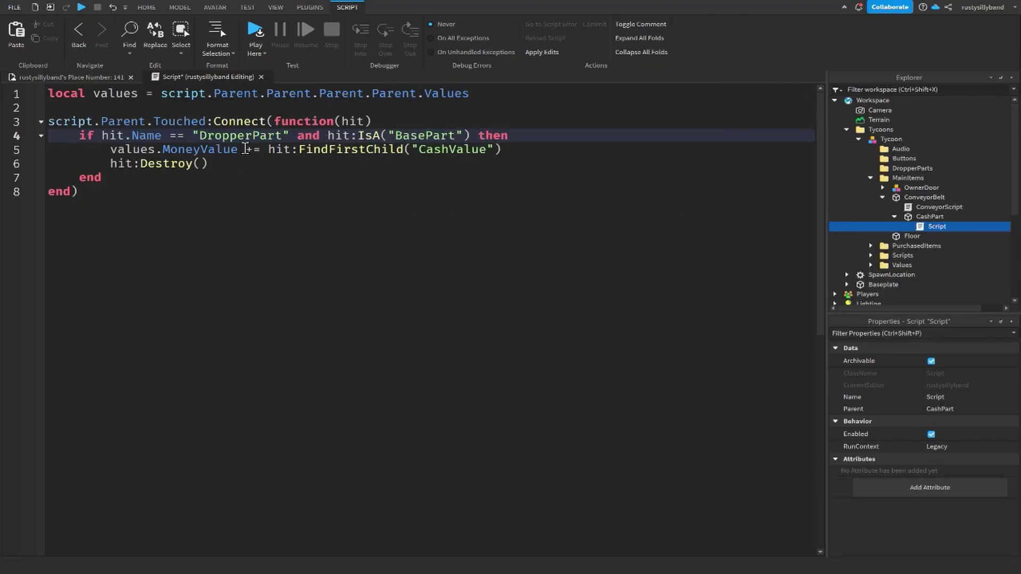
click(238, 166)
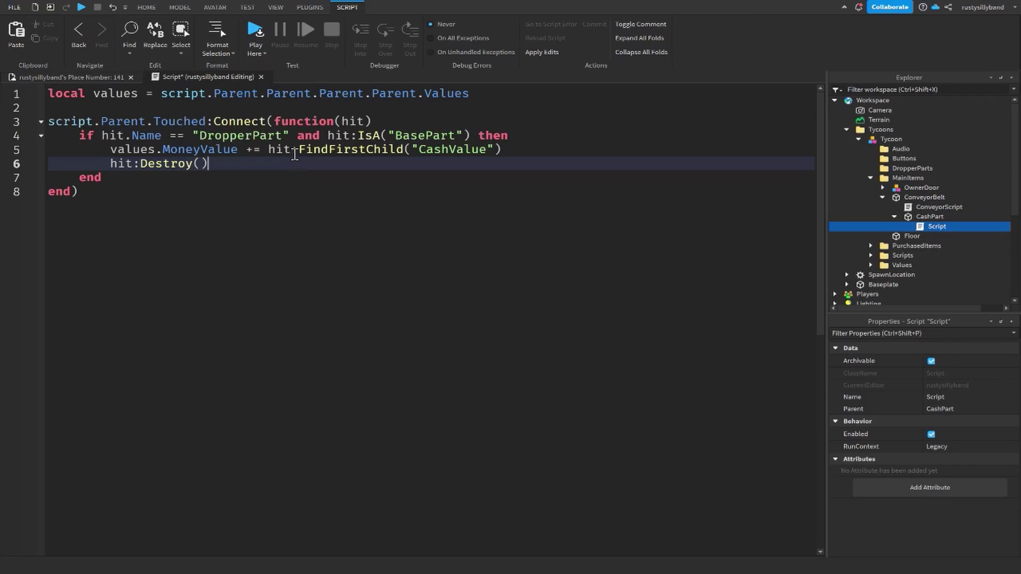
Collapse CashPart and ConveyorBelt in the object hierarchy and start a playtest
click(895, 217)
click(883, 197)
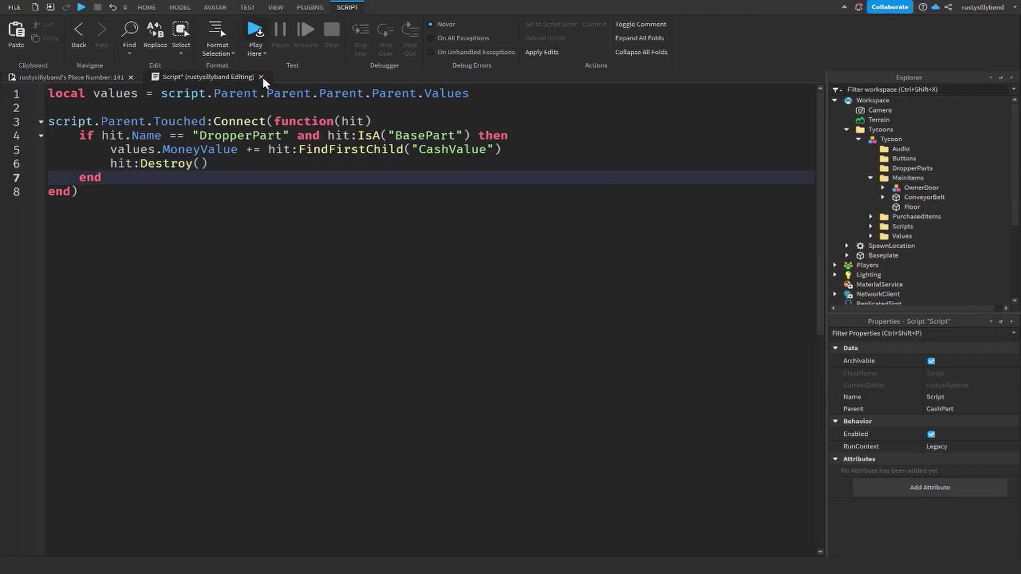
click(262, 77)
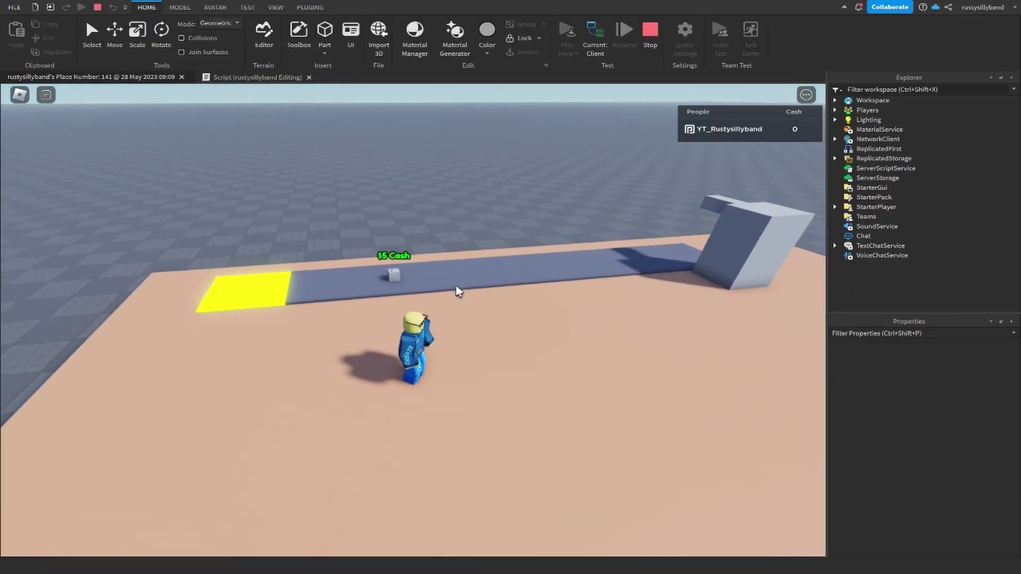
Watch the drops arrive at the yellow CashPart in the playtest and show the Output window
right_drag(459, 291, 456, 290)
key(w)
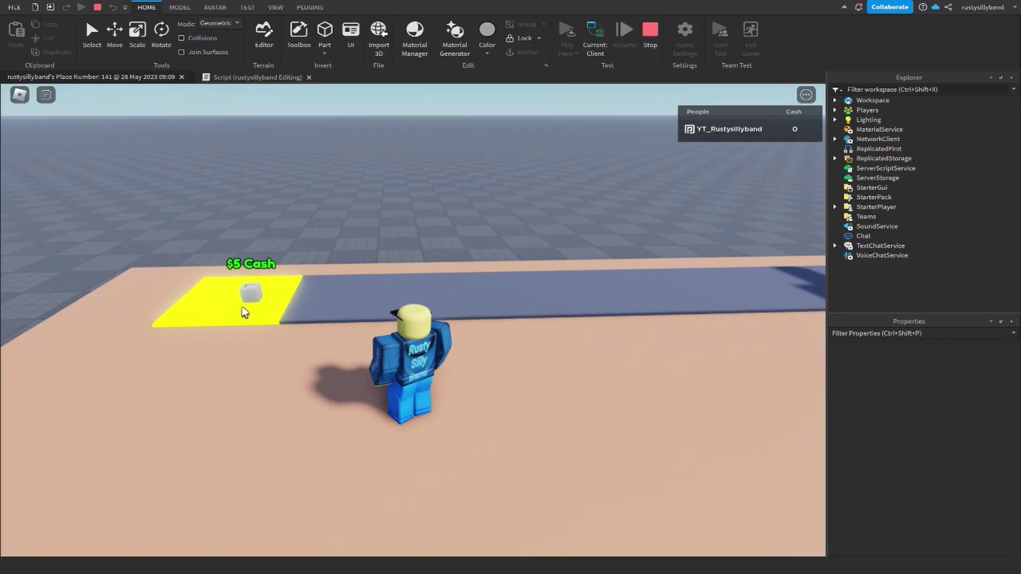
key(a)
click(276, 7)
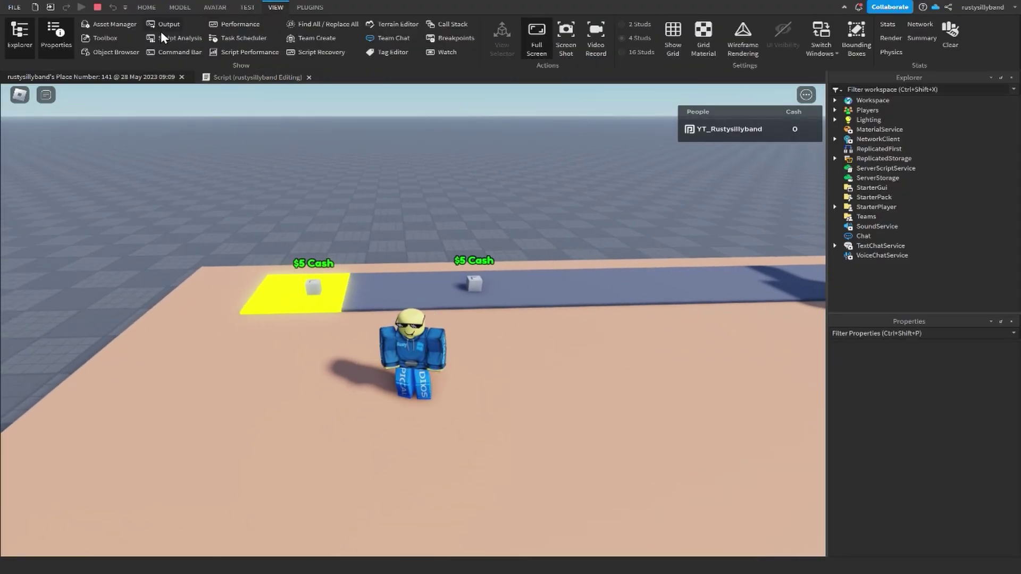
click(163, 24)
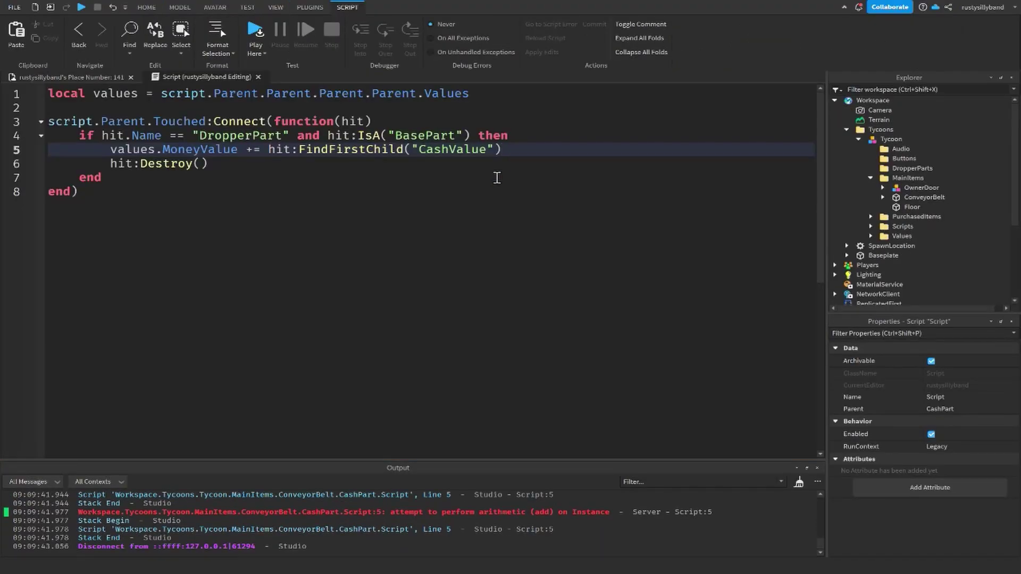
Append .Value to hit:FindFirstChild("CashValue") in CashPart's script and playtest the change
text(.Value)
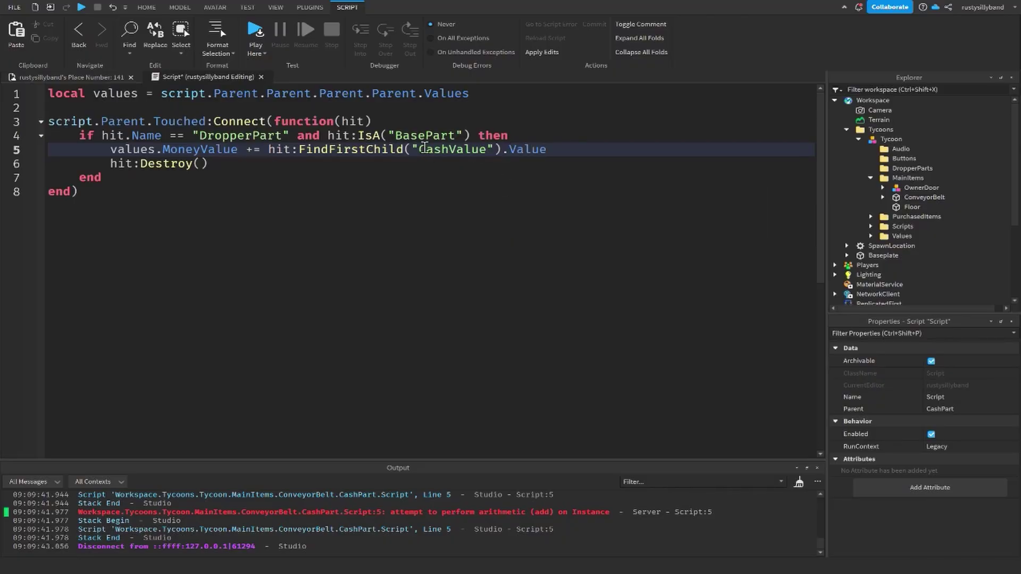
click(484, 168)
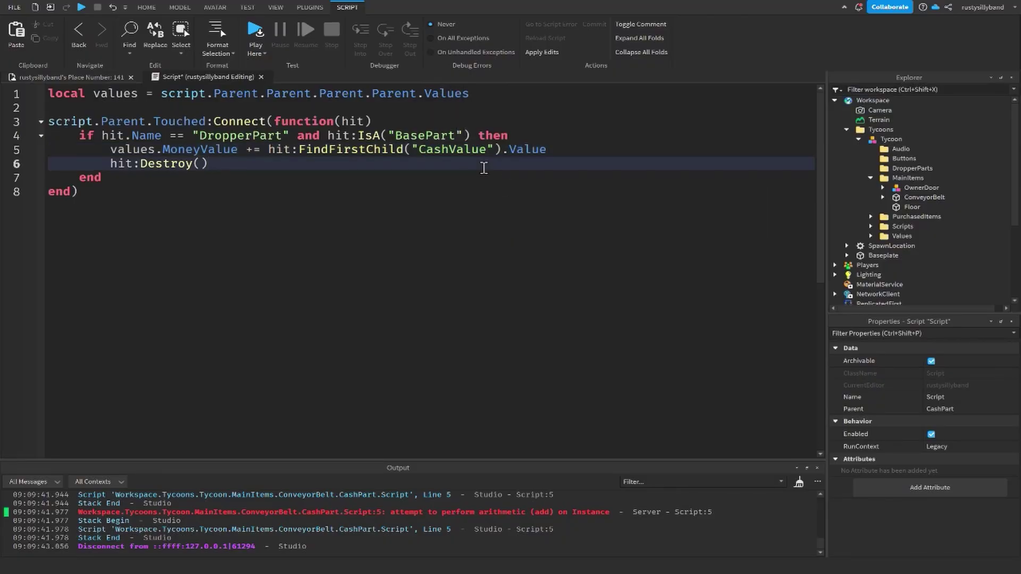
click(254, 32)
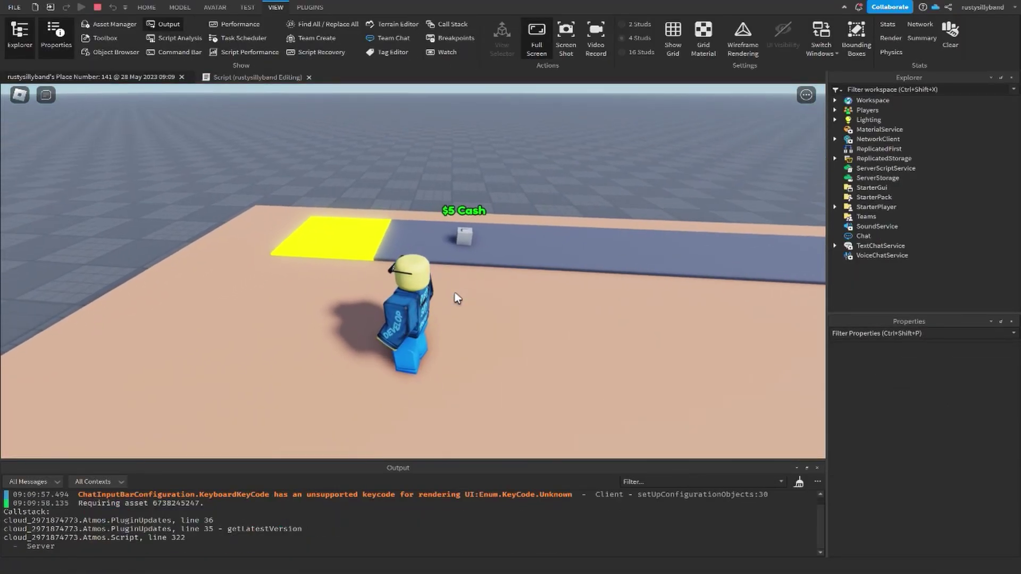
key(shift+F5)
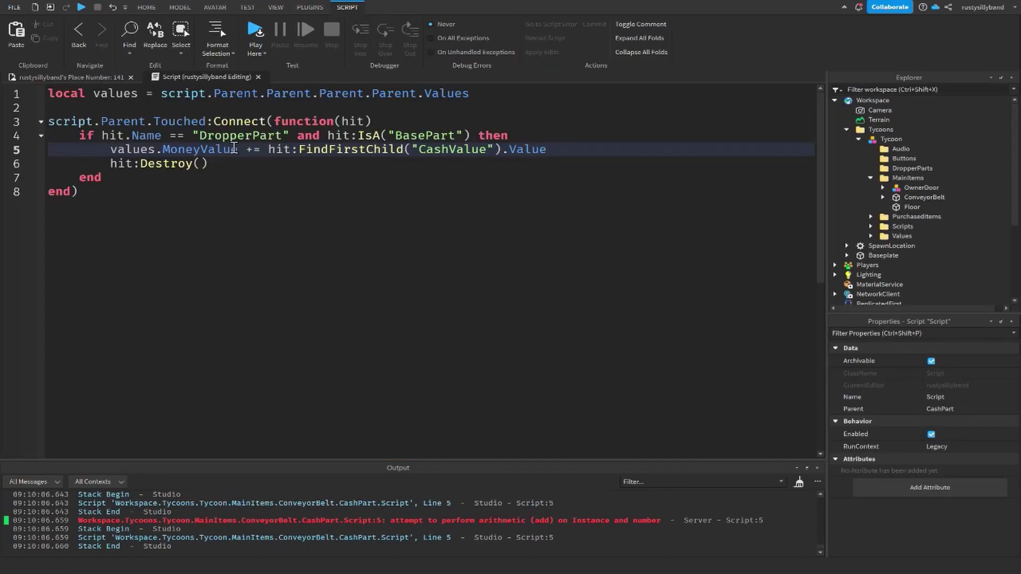
Append .Value to values.MoneyValue in the line that adds the drop's cash
double_click(128, 149)
click(187, 140)
double_click(202, 148)
click(235, 150)
text(.Value)
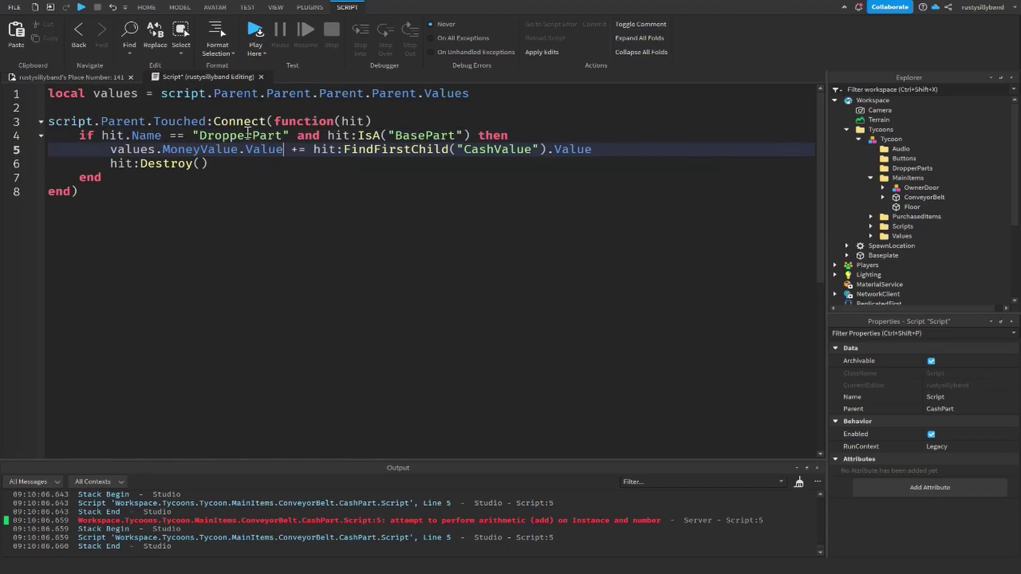
Playtest the corrected script and watch the drops travel onto the yellow CashPart
click(258, 32)
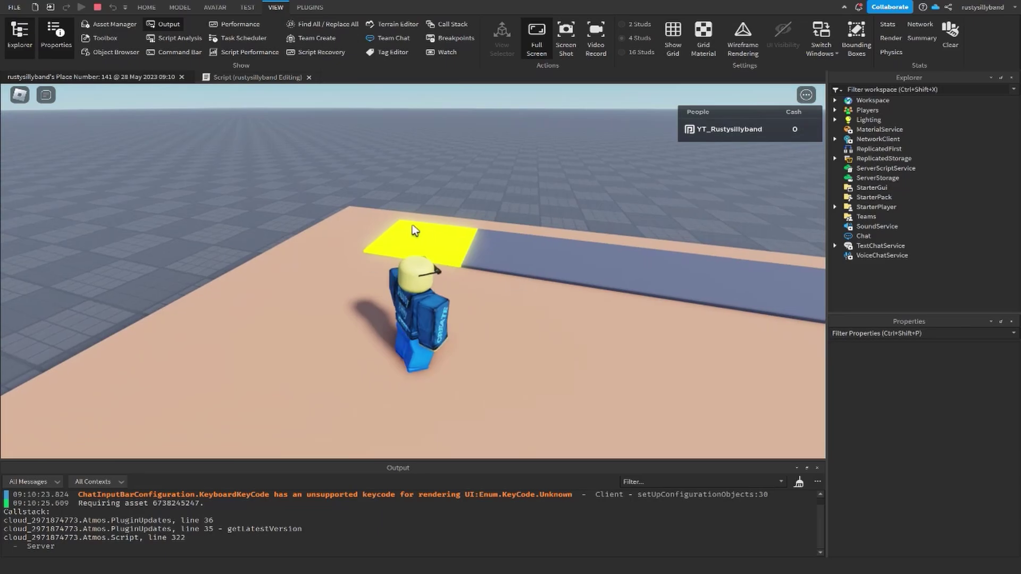
right_drag(414, 225, 414, 226)
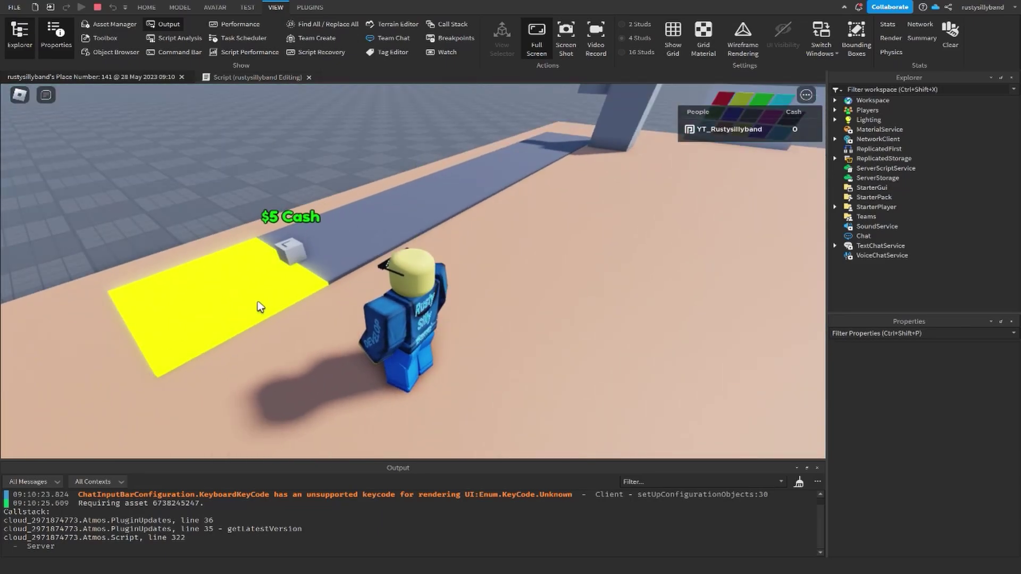
right_drag(540, 178, 540, 177)
key(a)
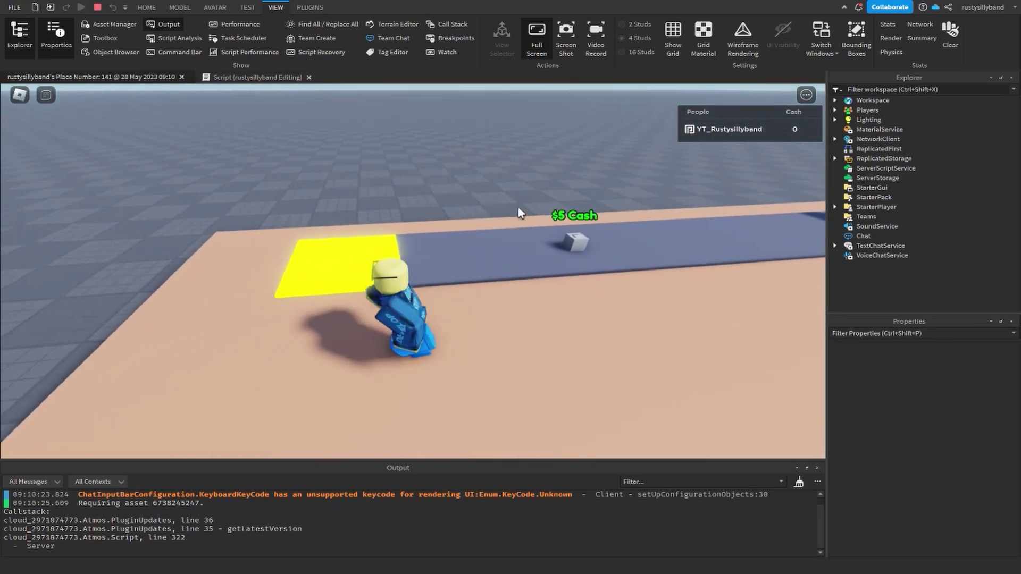
right_drag(372, 248, 341, 258)
Check the MoneyValue object in the running tycoon's Values folder
click(835, 100)
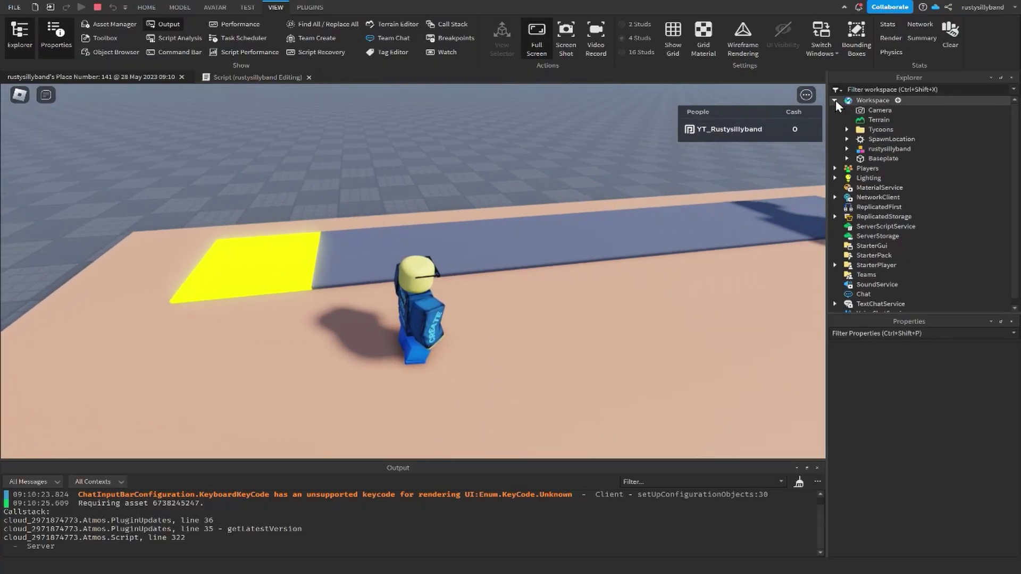
click(846, 129)
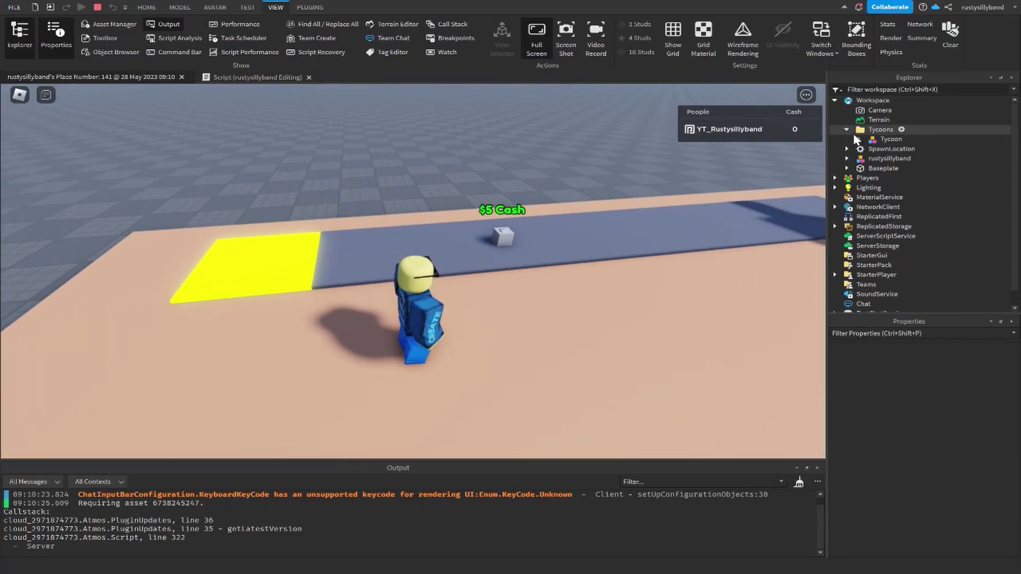
click(859, 138)
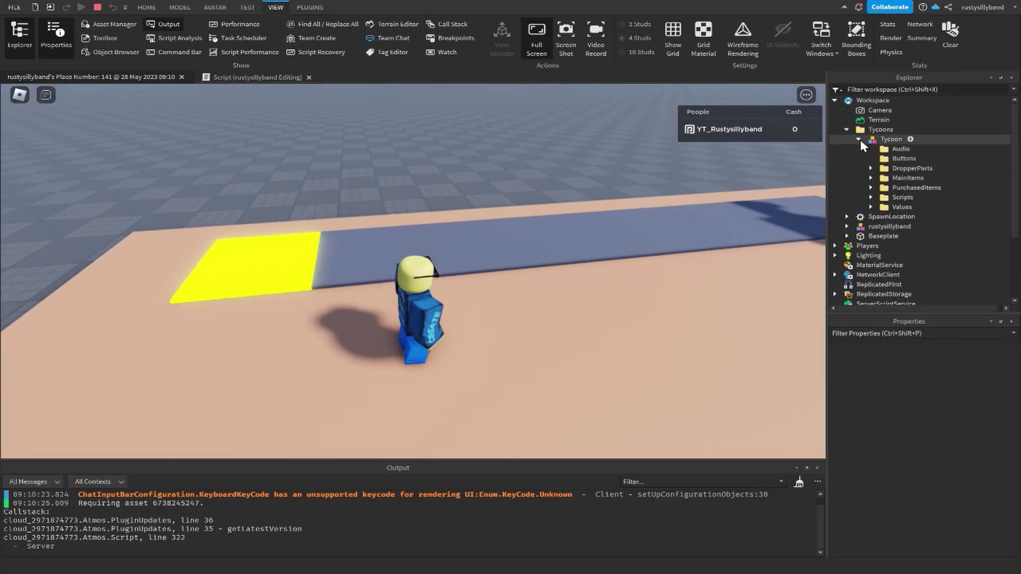
click(871, 207)
click(896, 236)
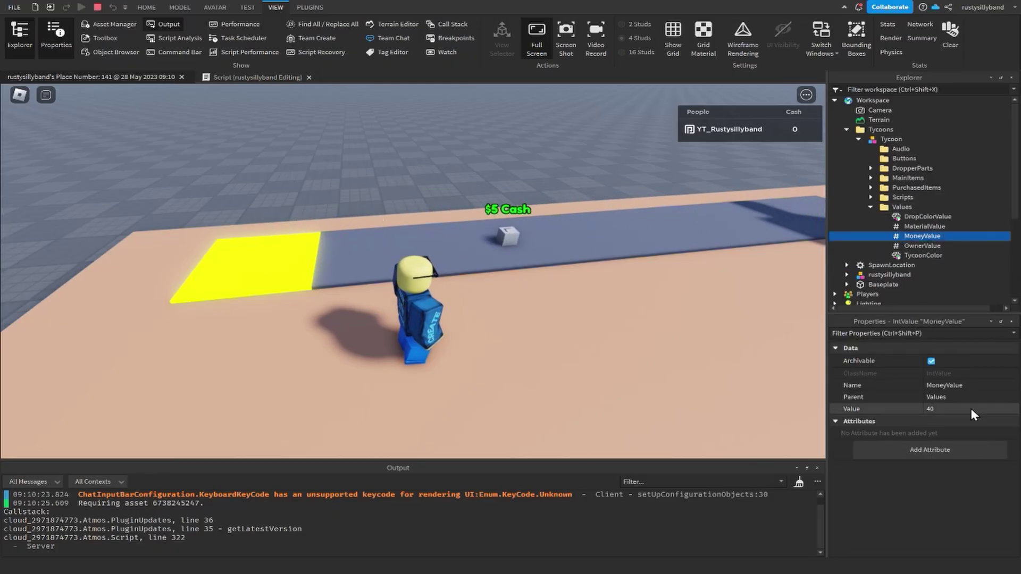
Walk the character around the tycoon base while watching MoneyValue, and hide the player list
right_drag(652, 320, 646, 313)
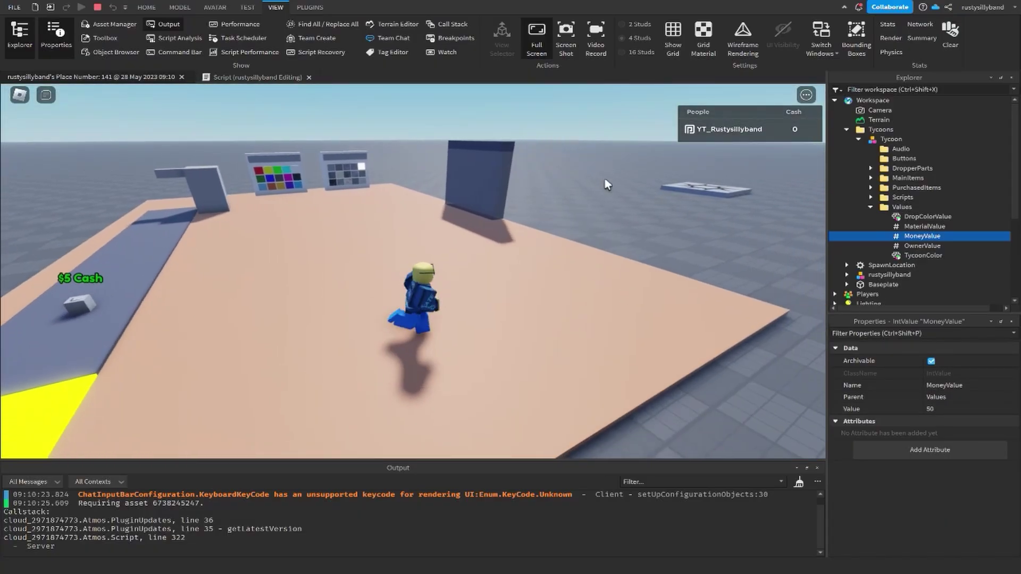
right_drag(605, 178, 501, 271)
key(a)
key(w)
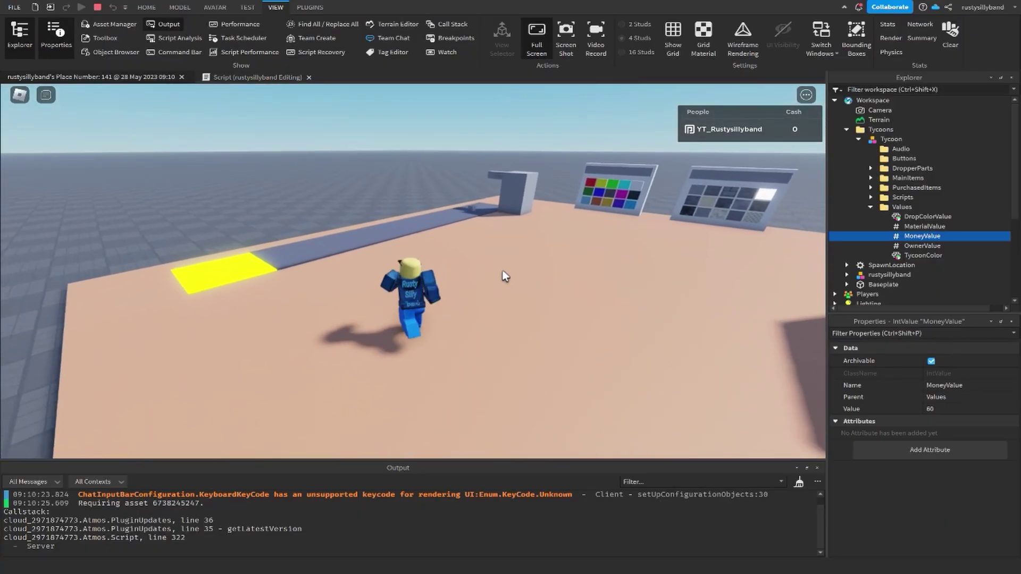
key(s)
right_drag(556, 326, 556, 326)
scroll(557, 326, up, 2)
key(Tab)
key(w)
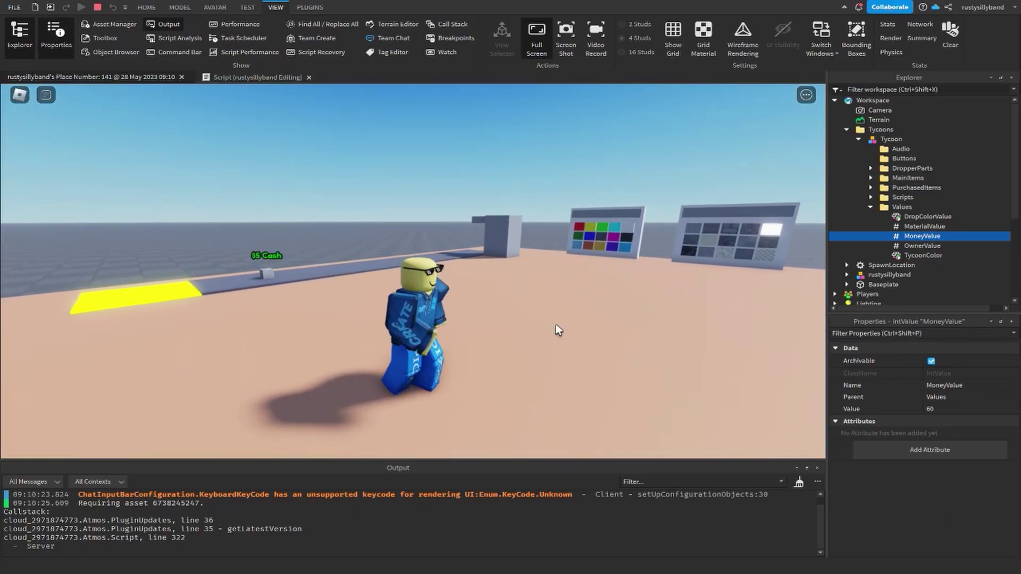
Walk the character to the Colorizer and choose the cyan drop color
key(d)
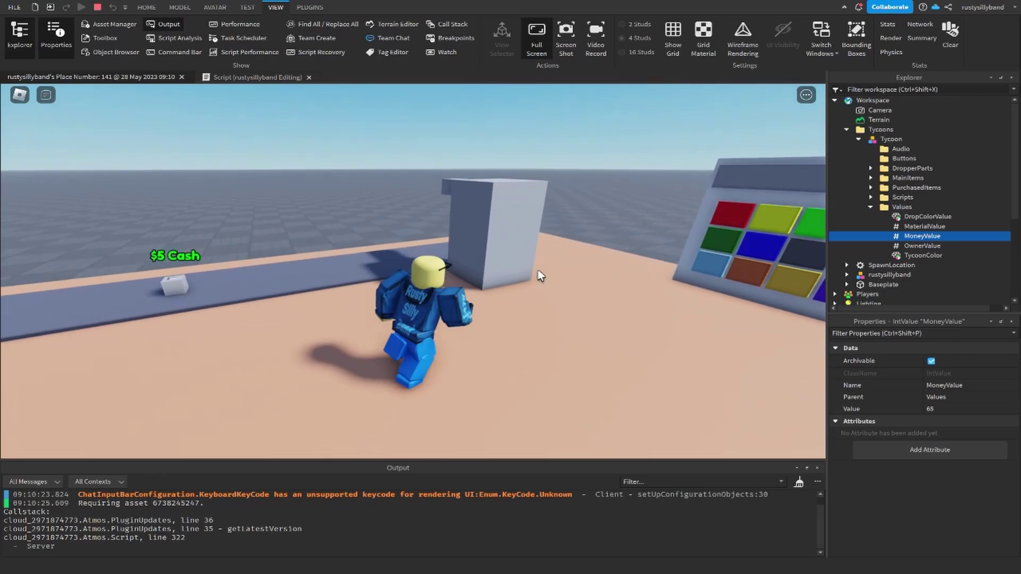
key(s)
key(d)
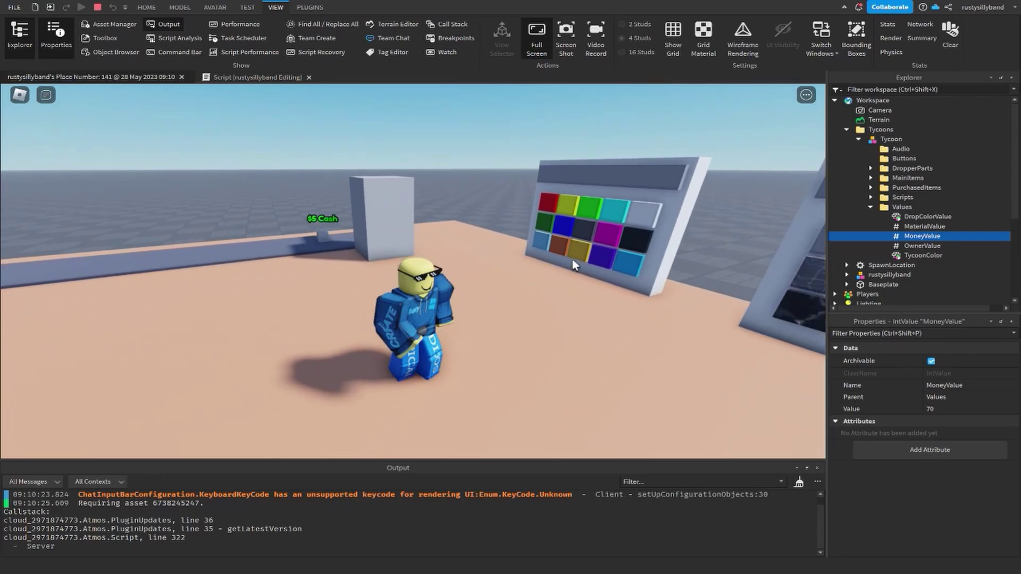
key(w)
click(592, 211)
right_drag(593, 240, 593, 239)
scroll(593, 239, down, 2)
key(s)
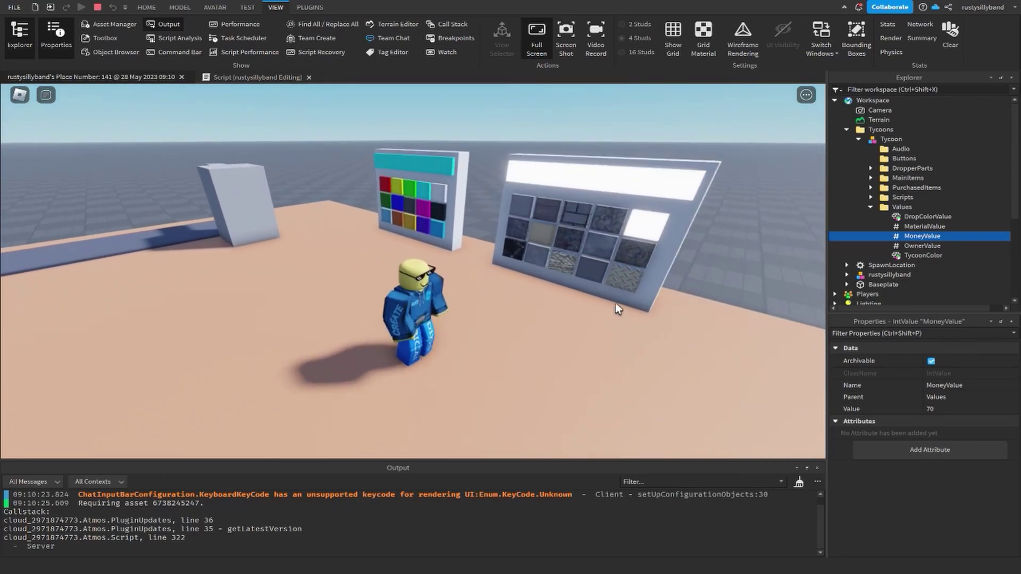